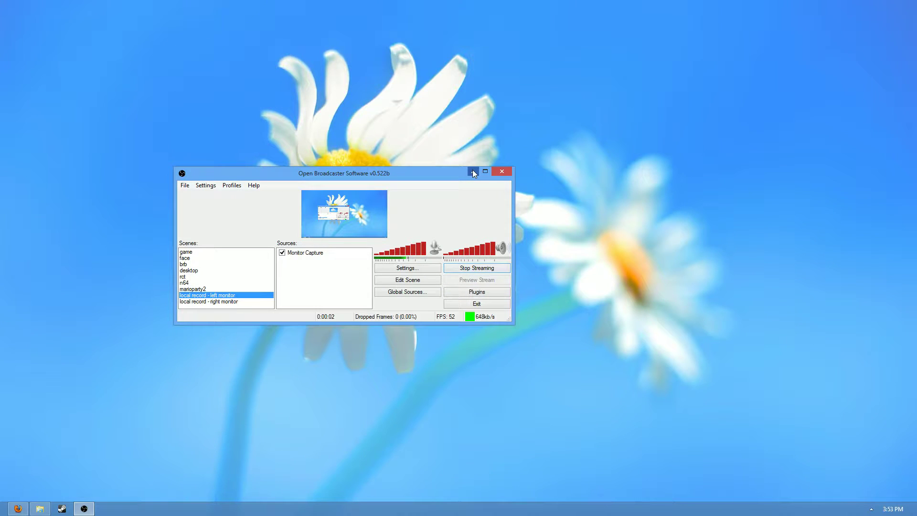
Step: Minimize the recording window, launch Team Fortress 2 from Steam and dismiss its community news popup
{"action": "left_click", "coordinate": [473, 172]}
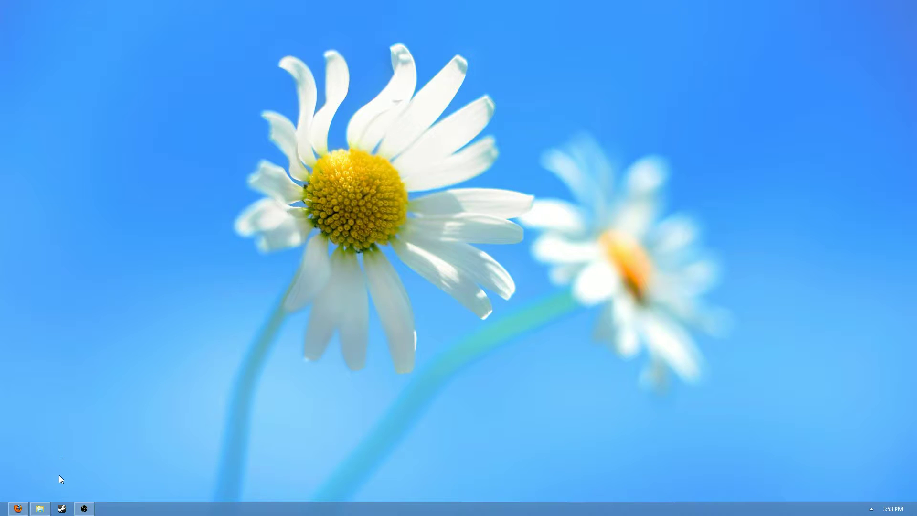
{"action": "right_click", "coordinate": [59, 511]}
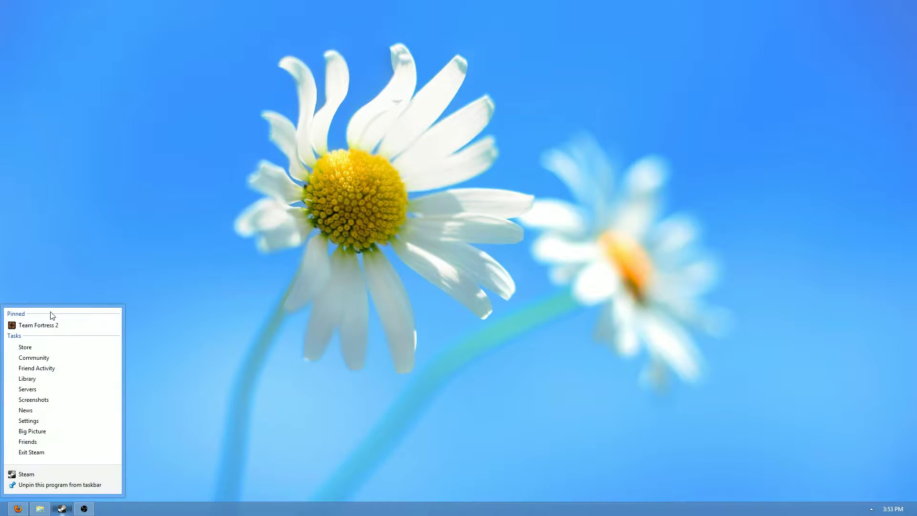
{"action": "left_click", "coordinate": [54, 324]}
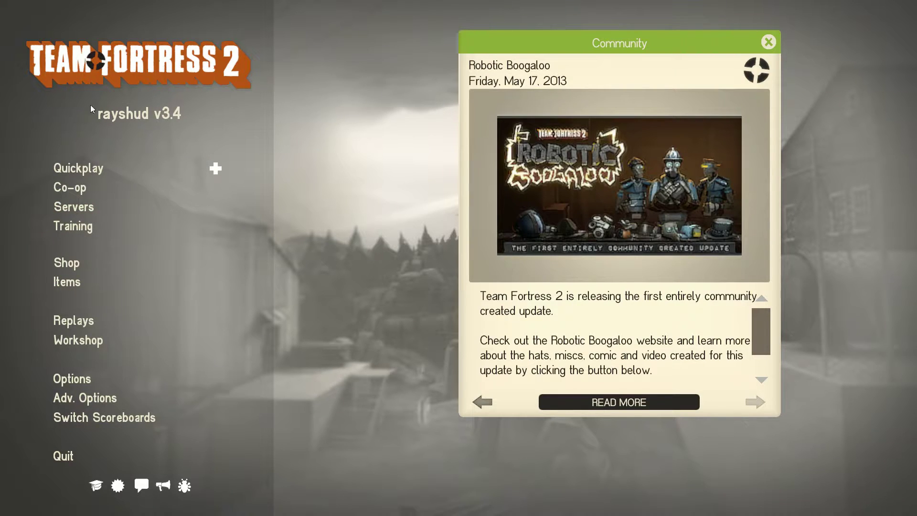
{"action": "left_click", "coordinate": [769, 42]}
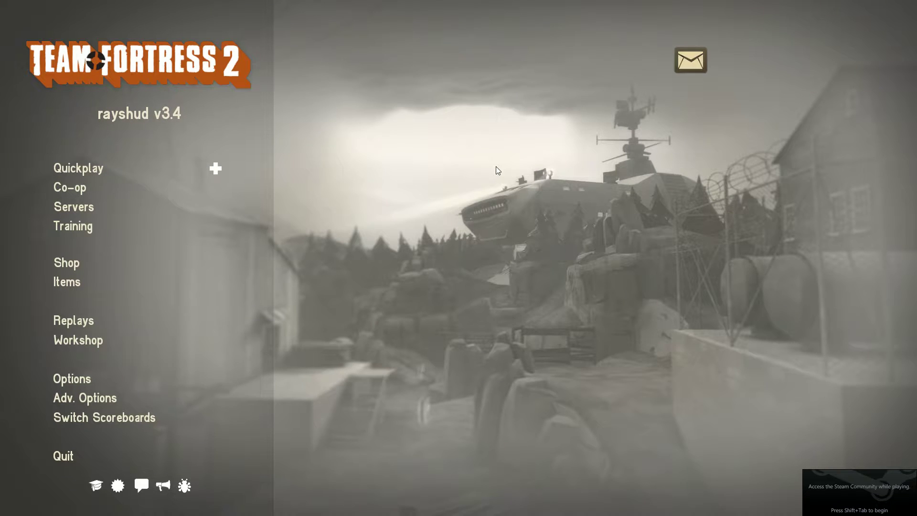
Step: Load the cp_badlands map through the developer console
{"action": "key", "text": "grave"}
{"action": "type", "text": "map cp_ba"}
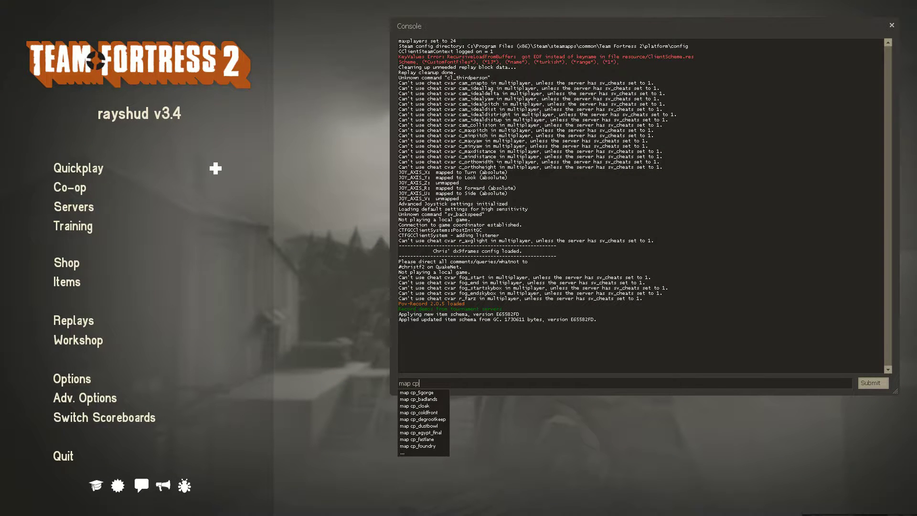
{"action": "type", "text": "d"}
{"action": "key", "text": "Tab"}
{"action": "key", "text": "Return"}
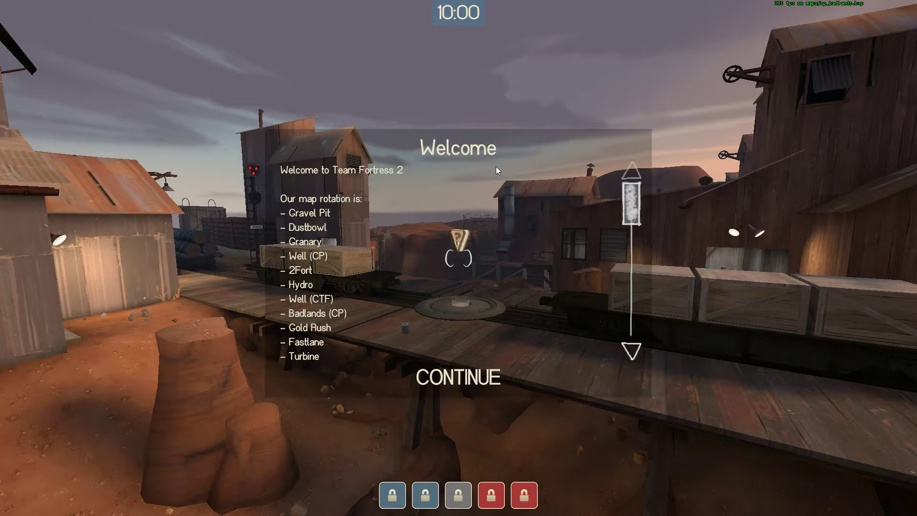
Step: Continue past the welcome message, join team BLU and choose the Scout class
{"action": "key", "text": "Return"}
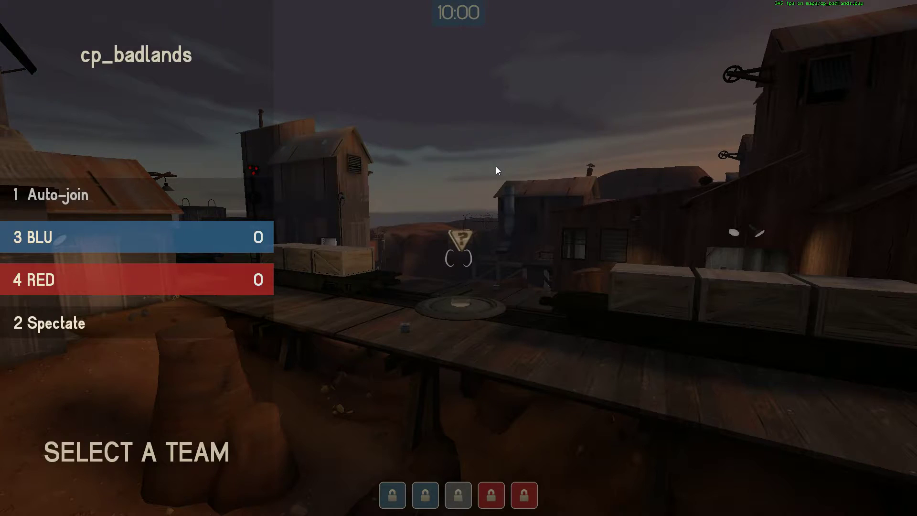
{"action": "key", "text": "3"}
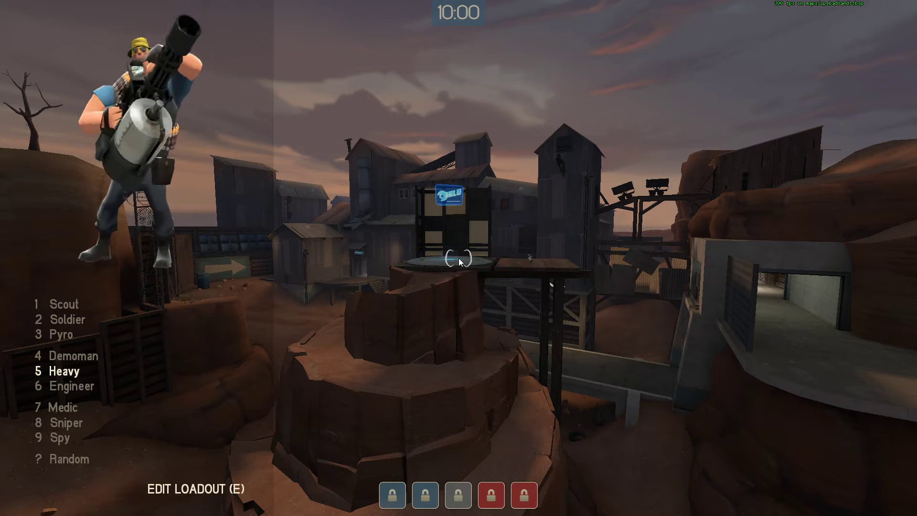
{"action": "key", "text": "1"}
Step: Switch between the melee and secondary weapons and move around the spawn room to examine the secondary weapon's crosshair
{"action": "key", "text": "2"}
{"action": "key", "text": "3"}
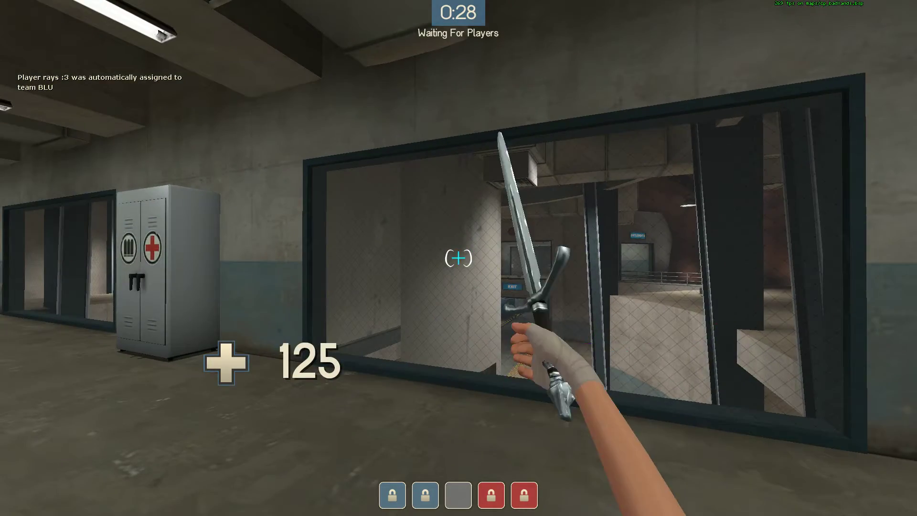
{"action": "key", "text": "2"}
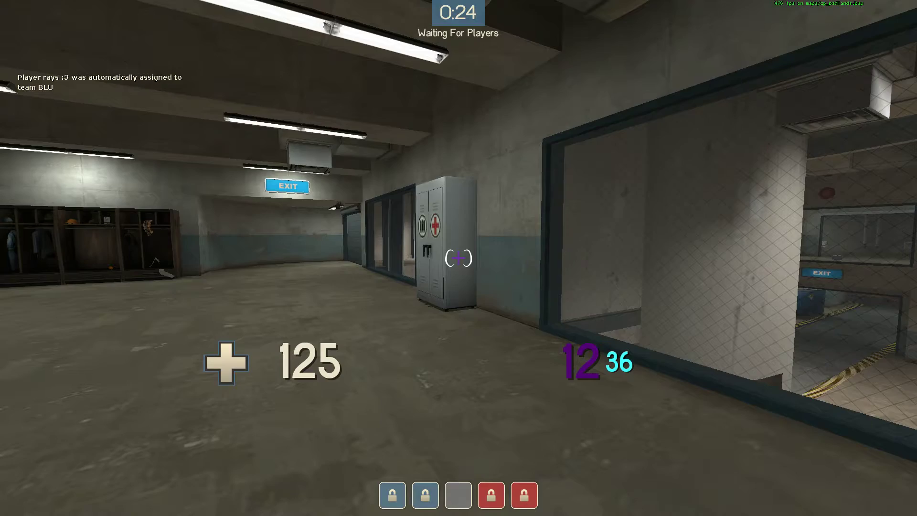
{"action": "key", "text": "w"}
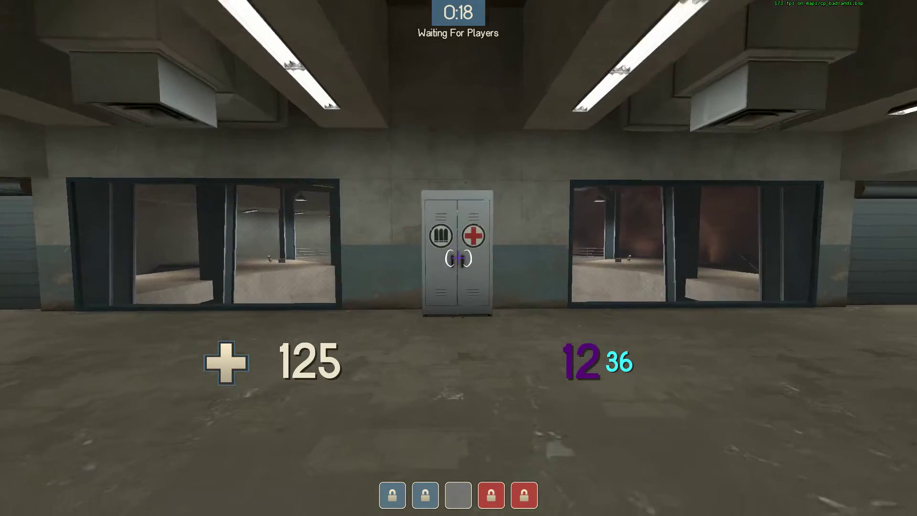
{"action": "key", "text": "w"}
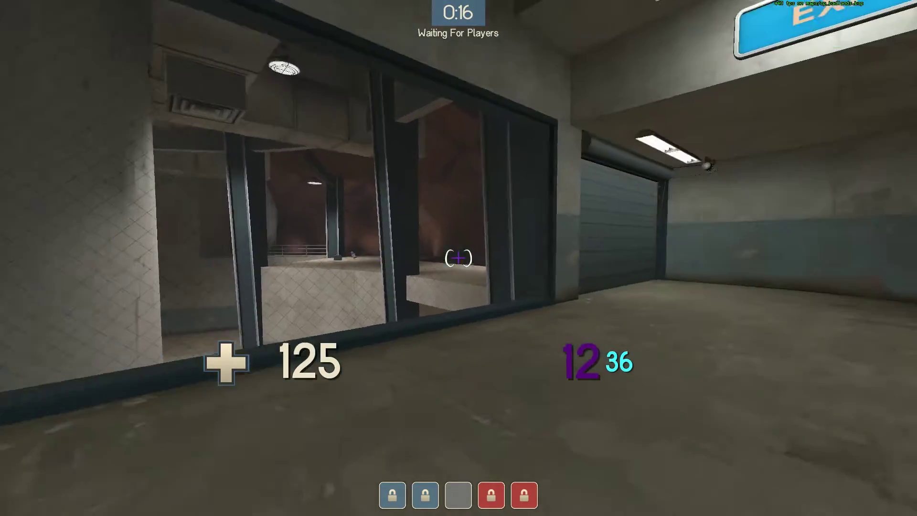
{"action": "key", "text": "w"}
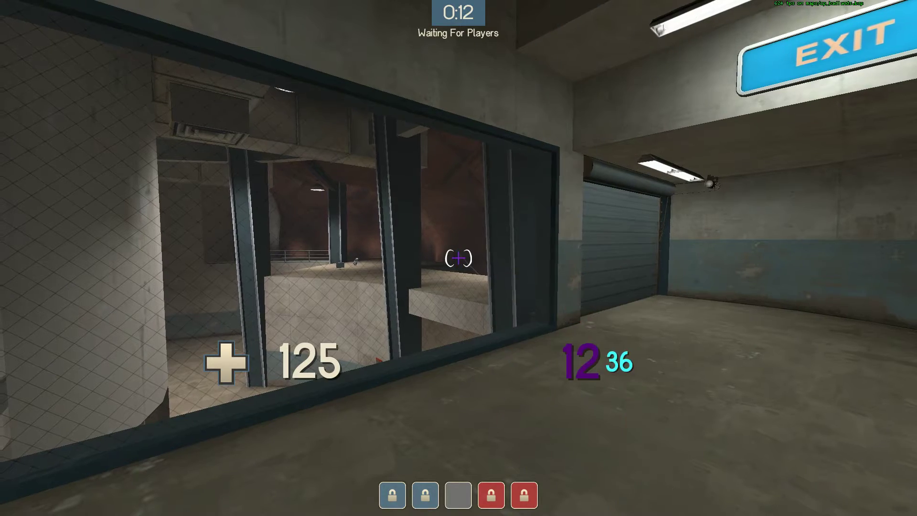
Step: Alternate between the melee and secondary weapons while walking along the spawn windows to compare their crosshair colors
{"action": "key", "text": "3"}
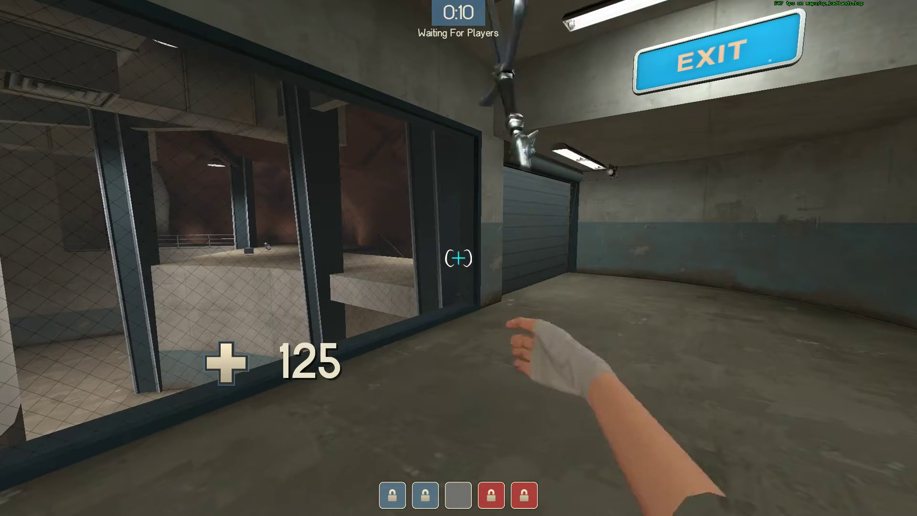
{"action": "key", "text": "w"}
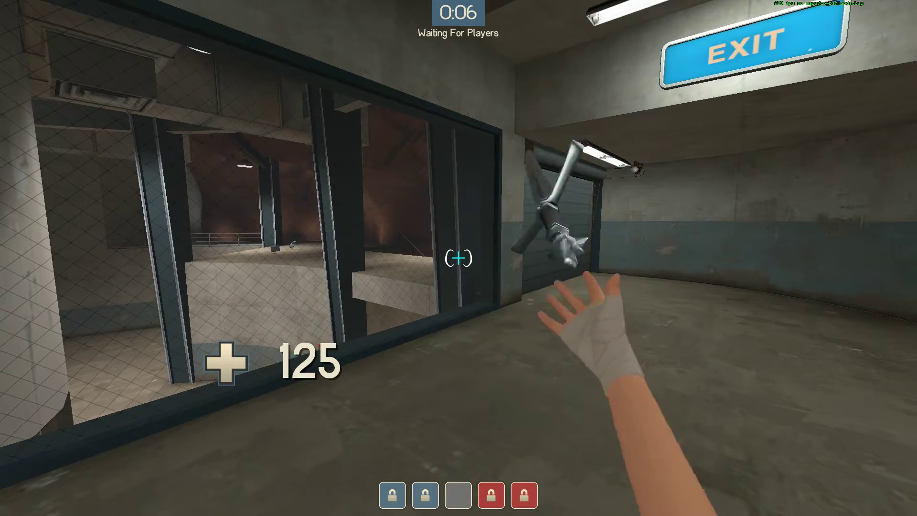
{"action": "key", "text": "2"}
{"action": "key", "text": "3"}
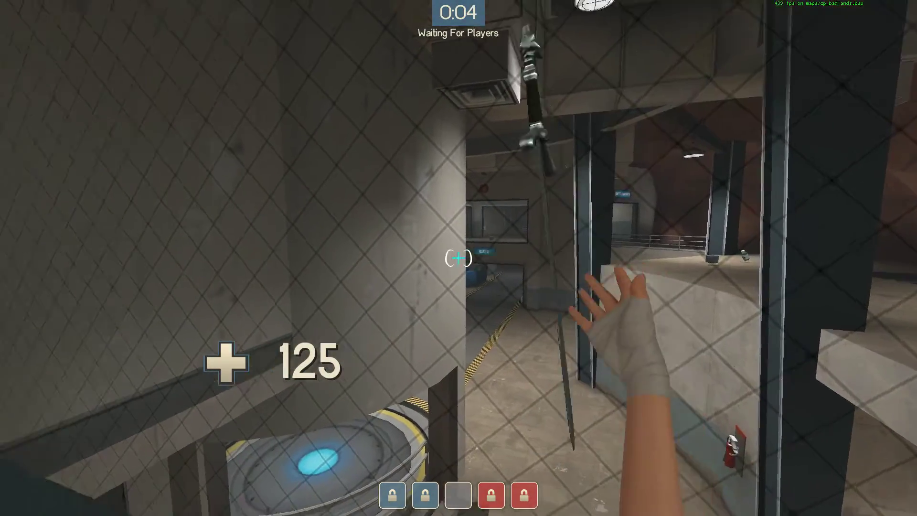
{"action": "key", "text": "w"}
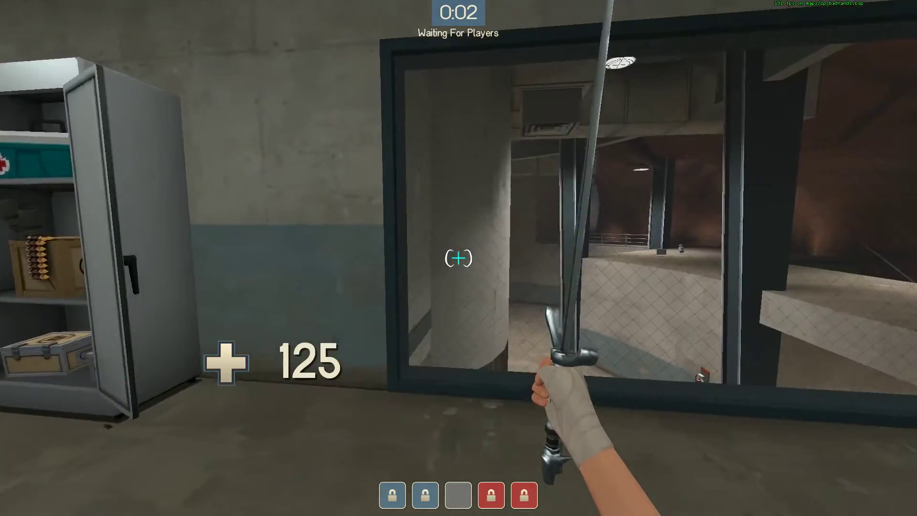
{"action": "key", "text": "2"}
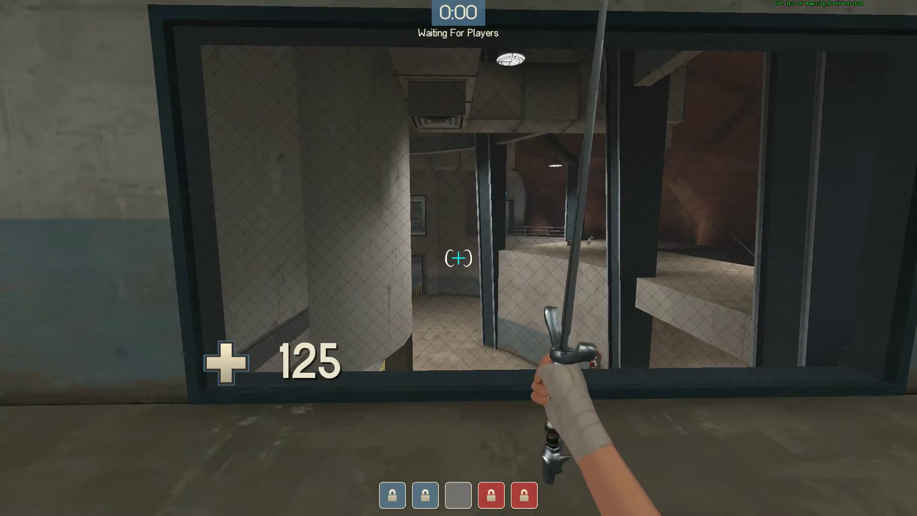
{"action": "key", "text": "w"}
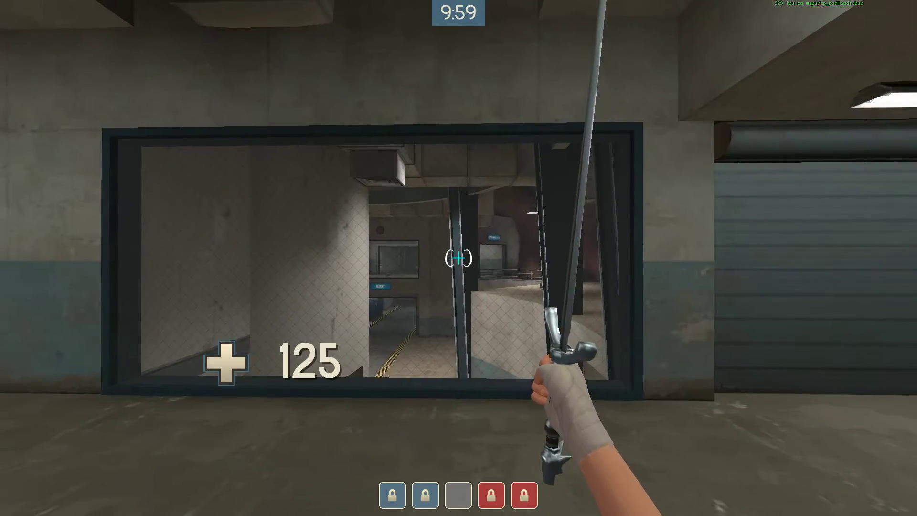
{"action": "key", "text": "a"}
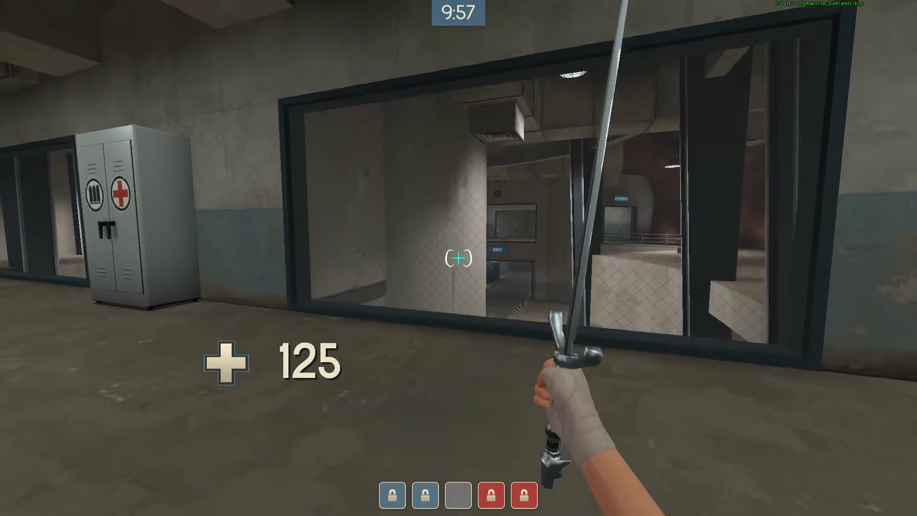
{"action": "key", "text": "2"}
{"action": "key", "text": "3"}
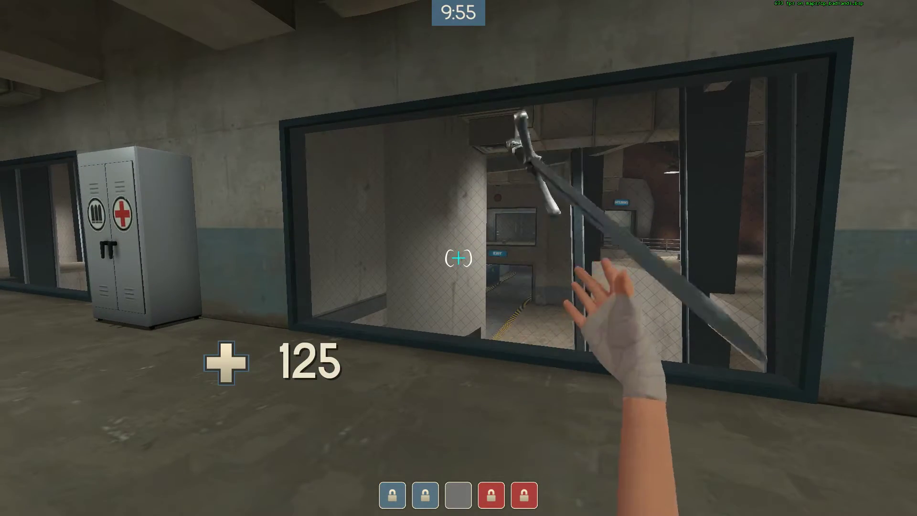
{"action": "key", "text": "w"}
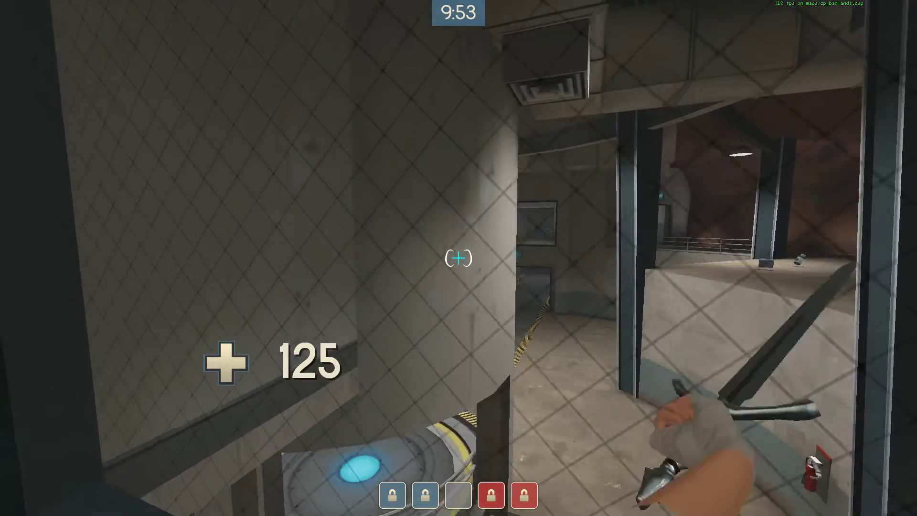
Step: Compare the primary weapon's crosshair with the secondary weapon's while moving near the resupply locker
{"action": "key", "text": "s"}
{"action": "key", "text": "2"}
{"action": "key", "text": "1"}
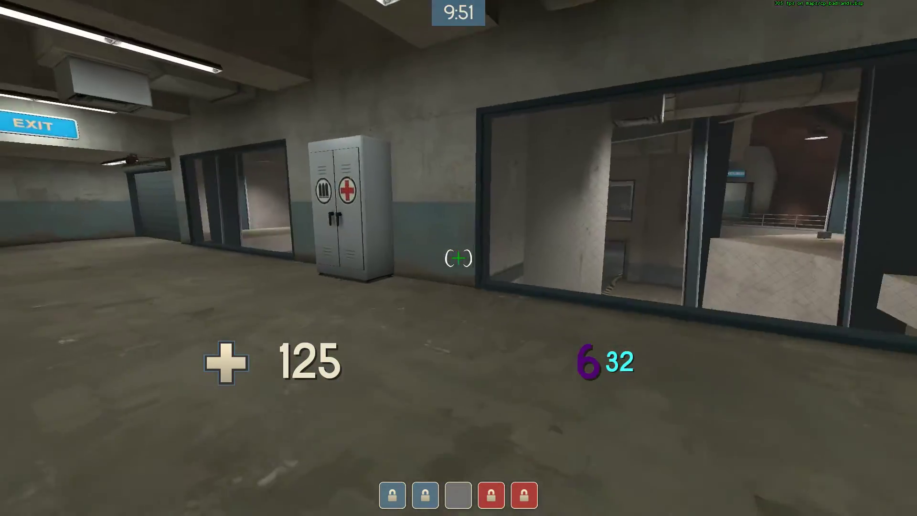
{"action": "key", "text": "2"}
{"action": "key", "text": "w"}
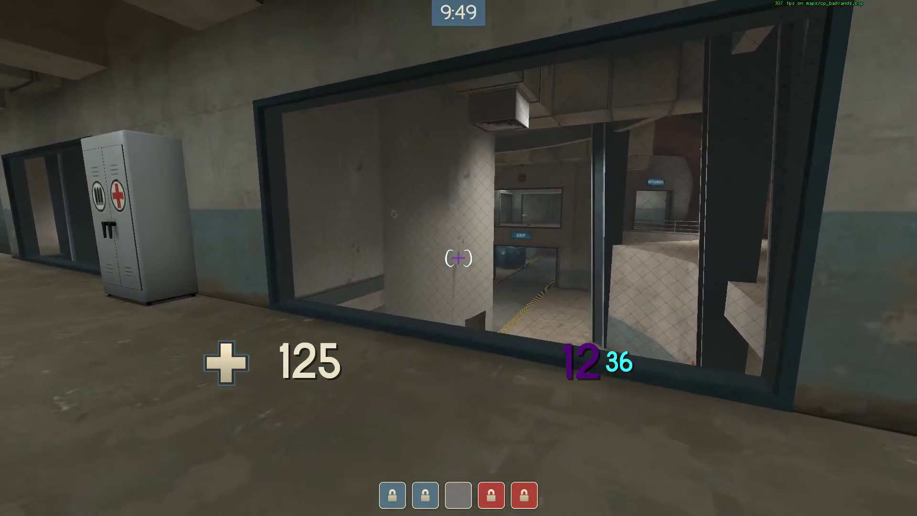
{"action": "key", "text": "s"}
{"action": "key", "text": "w"}
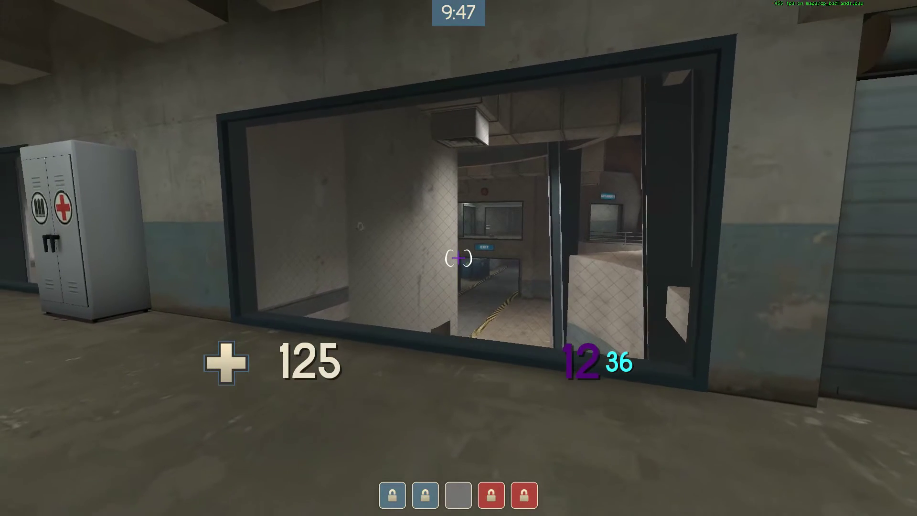
{"action": "key", "text": "s"}
Step: Disconnect from the map and switch to File Explorer, placing the rayshud folder window beside the game console
{"action": "key", "text": "Escape"}
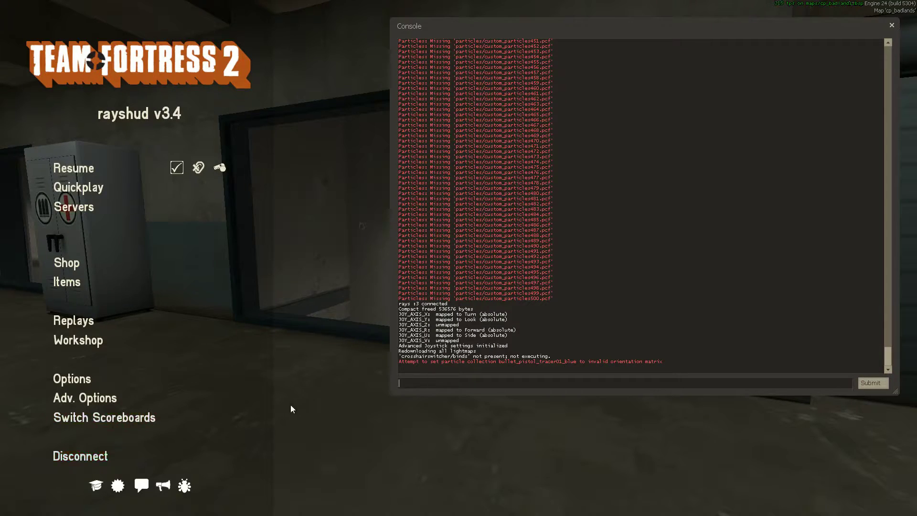
{"action": "left_click", "coordinate": [96, 456]}
{"action": "key", "text": "alt+Tab"}
{"action": "key", "text": "Tab"}
{"action": "key", "text": "Tab"}
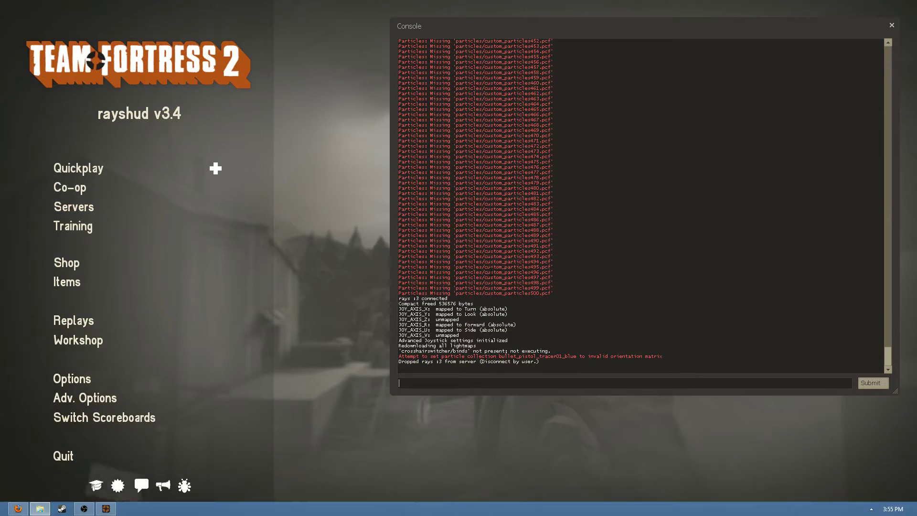
{"action": "left_click_drag", "start_coordinate": [702, 120], "coordinate": [239, 109]}
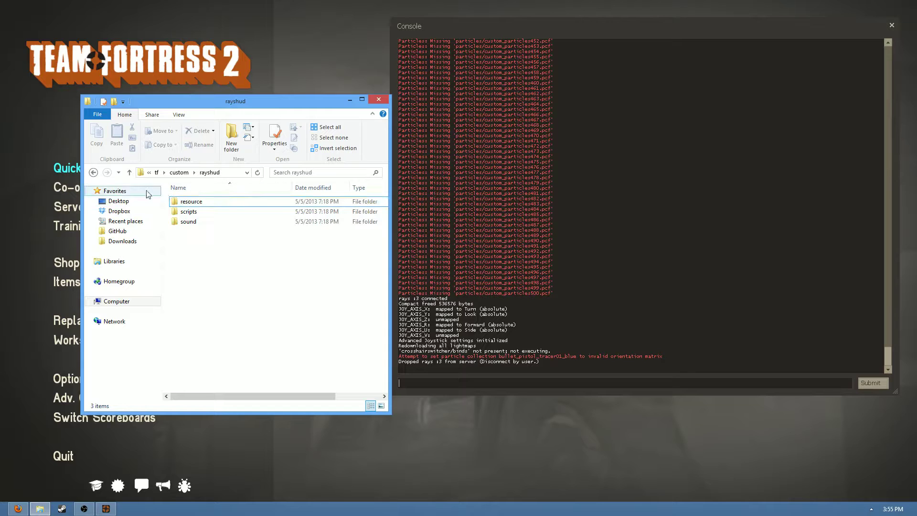
Step: Look into rayshud's scripts folder and go back up to the tf folder
{"action": "left_click", "coordinate": [199, 205]}
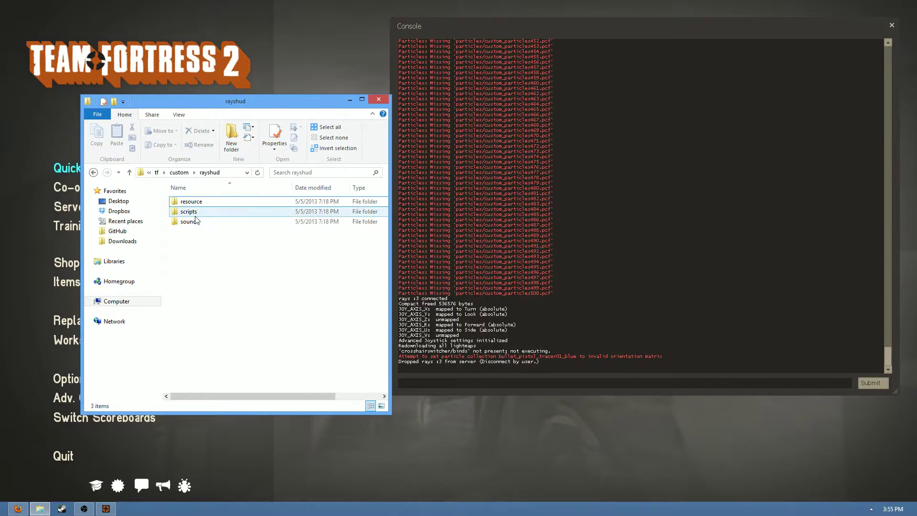
{"action": "double_click", "coordinate": [188, 211]}
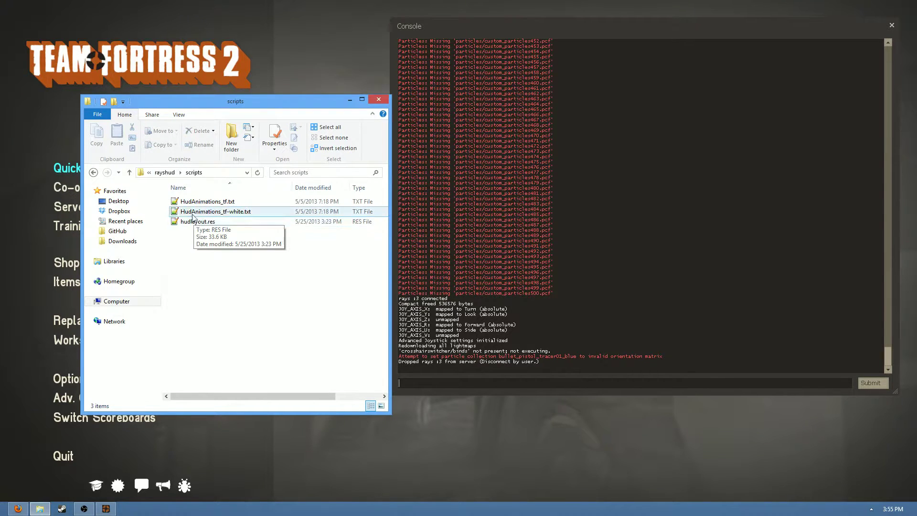
{"action": "left_click", "coordinate": [94, 174]}
{"action": "left_click", "coordinate": [93, 174]}
{"action": "left_click", "coordinate": [93, 173]}
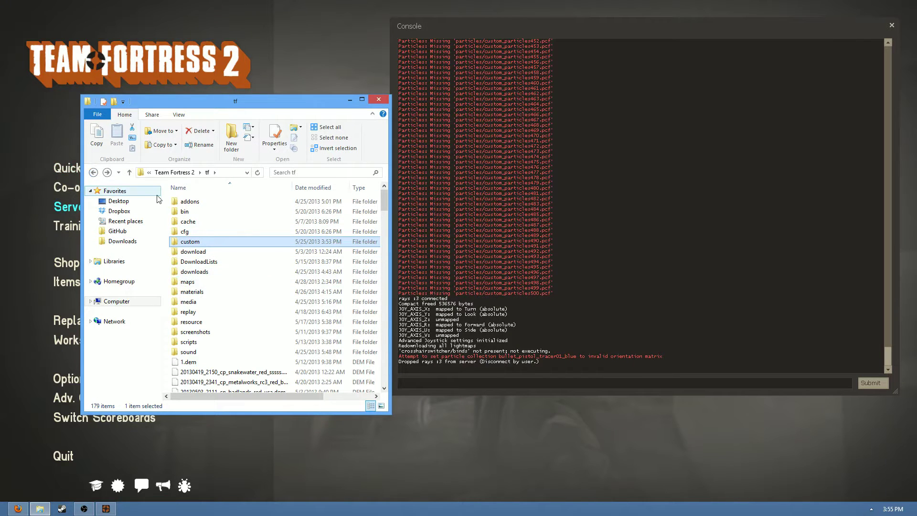
Step: Open the scripts folder inside custom\rayshud, starting from the tf folder
{"action": "double_click", "coordinate": [190, 242]}
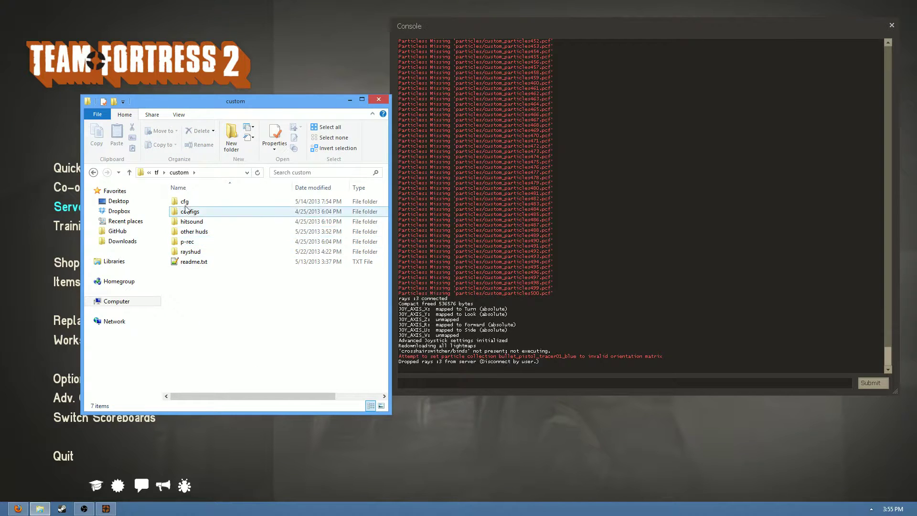
{"action": "left_click", "coordinate": [193, 253]}
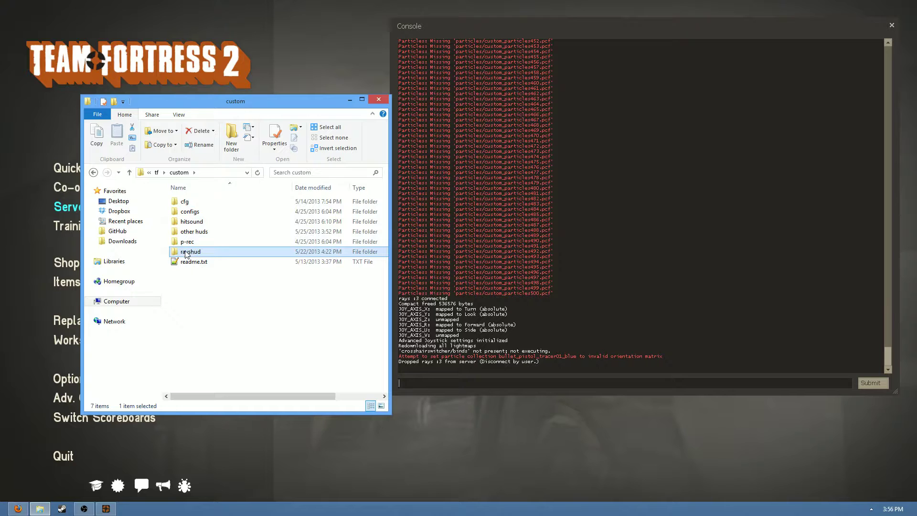
{"action": "double_click", "coordinate": [228, 254]}
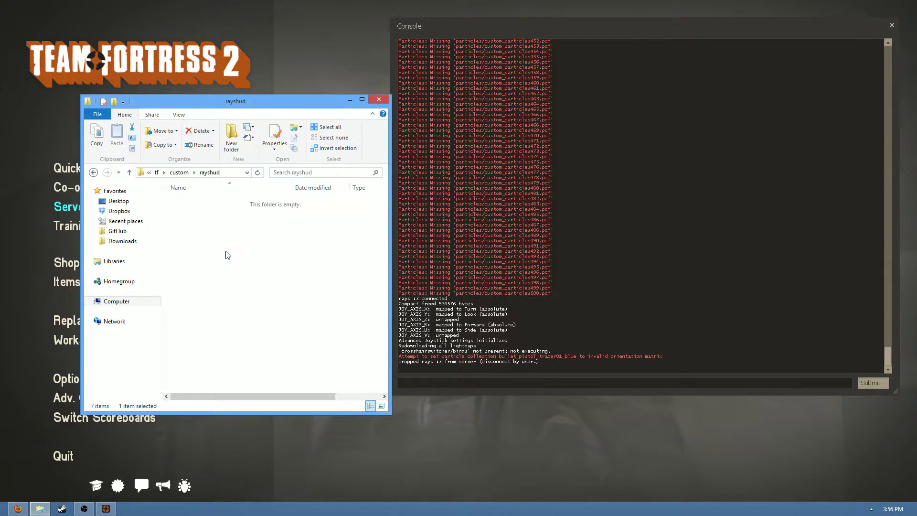
{"action": "double_click", "coordinate": [190, 212]}
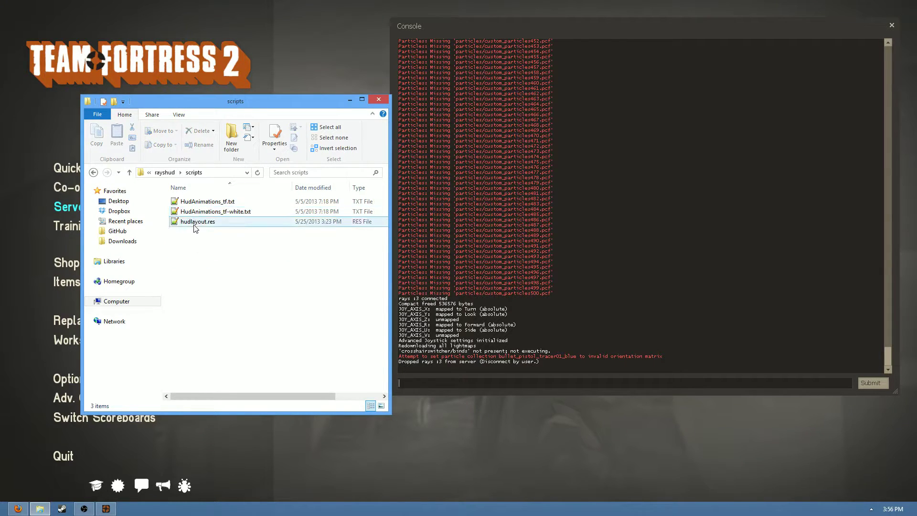
Step: Open hudlayout.res from rayshud's scripts folder and look through its crosshair definitions, from xHairCircle down to CircleDot
{"action": "double_click", "coordinate": [194, 223]}
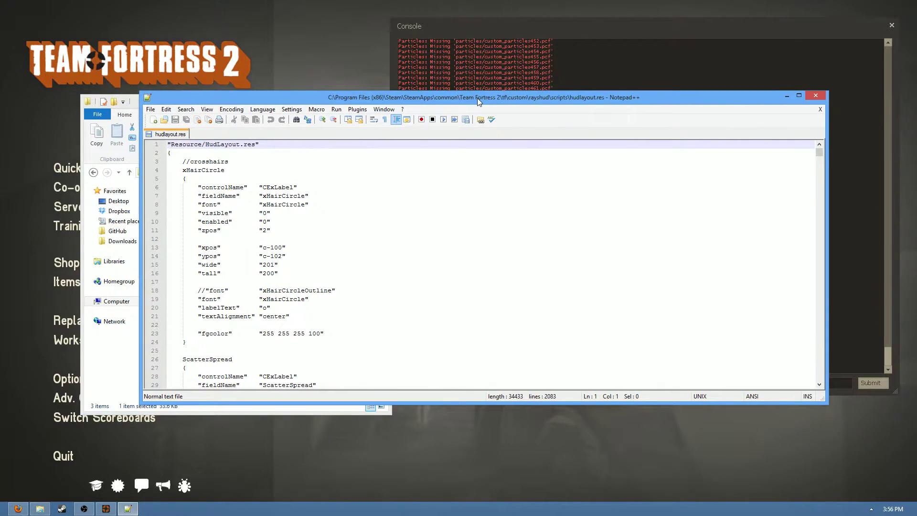
{"action": "left_click_drag", "start_coordinate": [479, 102], "coordinate": [492, 103]}
{"action": "left_click", "coordinate": [431, 215]}
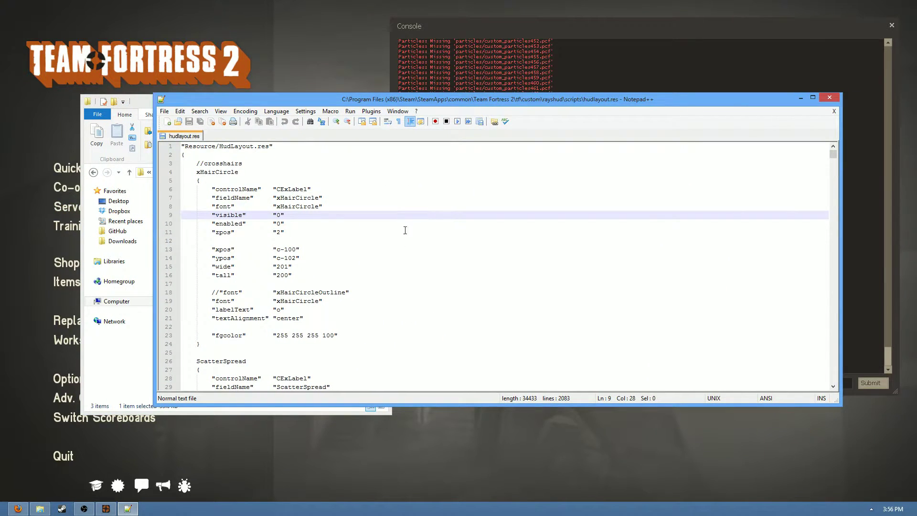
{"action": "scroll", "coordinate": [405, 231], "scroll_direction": "down", "scroll_amount": 5}
{"action": "scroll", "coordinate": [305, 270], "scroll_direction": "up", "scroll_amount": 5}
{"action": "scroll", "coordinate": [265, 208], "scroll_direction": "down", "scroll_amount": 20}
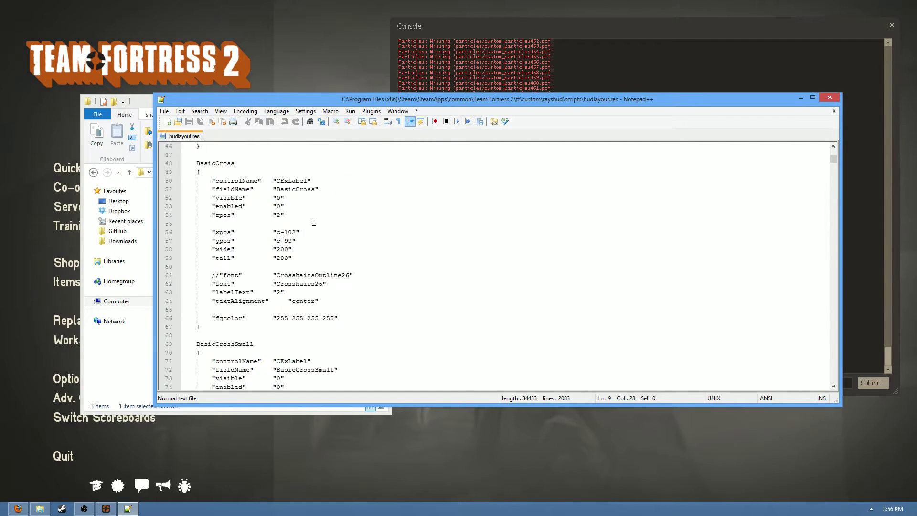
{"action": "scroll", "coordinate": [290, 245], "scroll_direction": "down", "scroll_amount": 20}
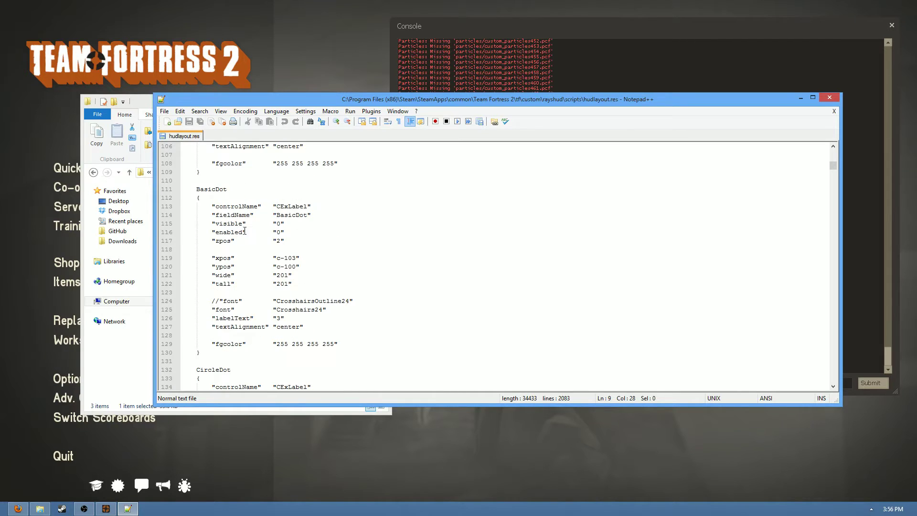
Step: Search hudlayout.res for "konr wings"
{"action": "key", "text": "ctrl+f"}
{"action": "type", "text": "k"}
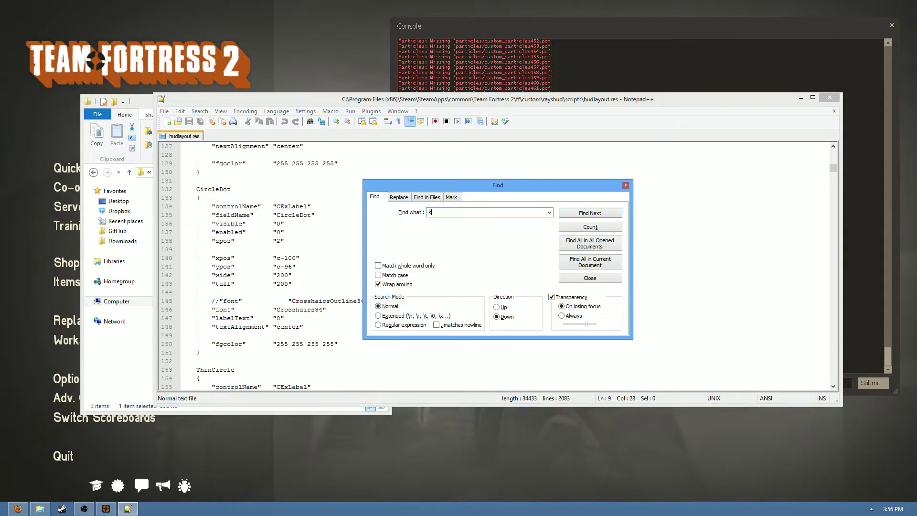
{"action": "type", "text": "onr wing"}
{"action": "key", "text": "Return"}
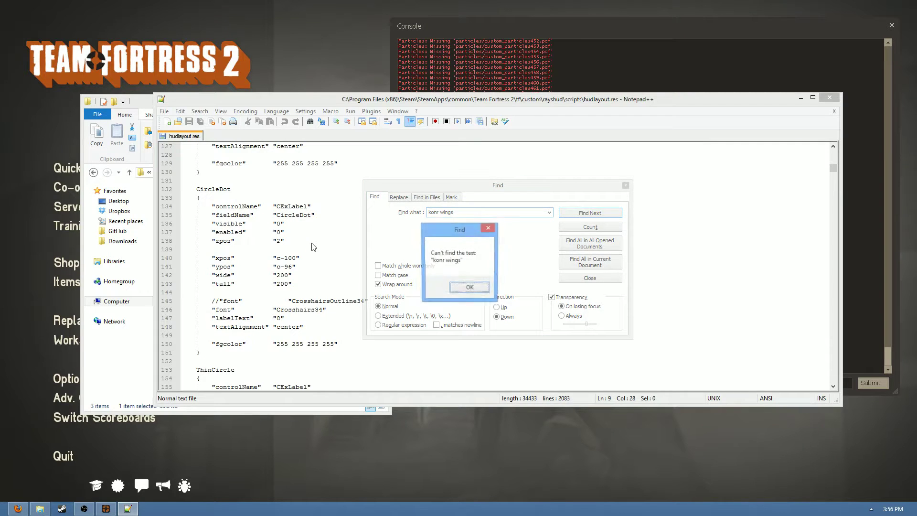
{"action": "key", "text": "Return"}
Step: Search hudlayout.res for "konrwings" and review the KonrWings crosshair block
{"action": "type", "text": "konr"}
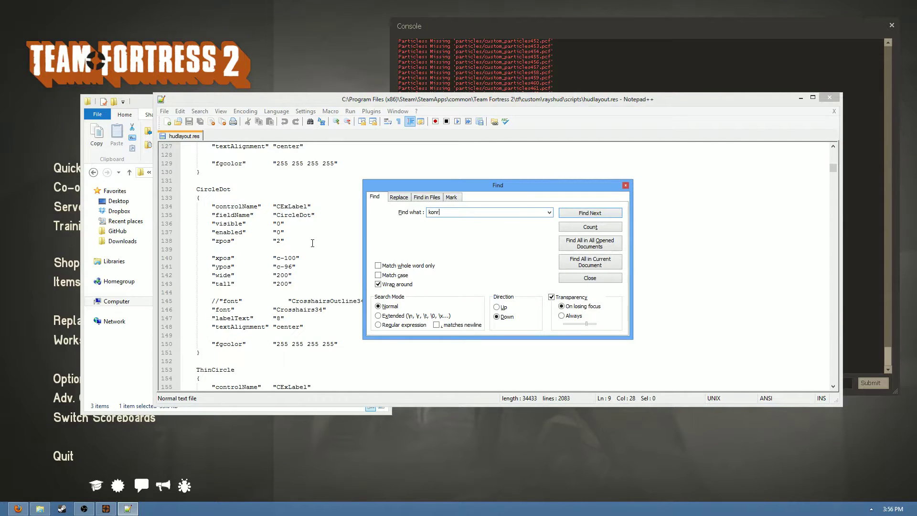
{"action": "type", "text": "wings"}
{"action": "key", "text": "Return"}
{"action": "left_click", "coordinate": [198, 266]}
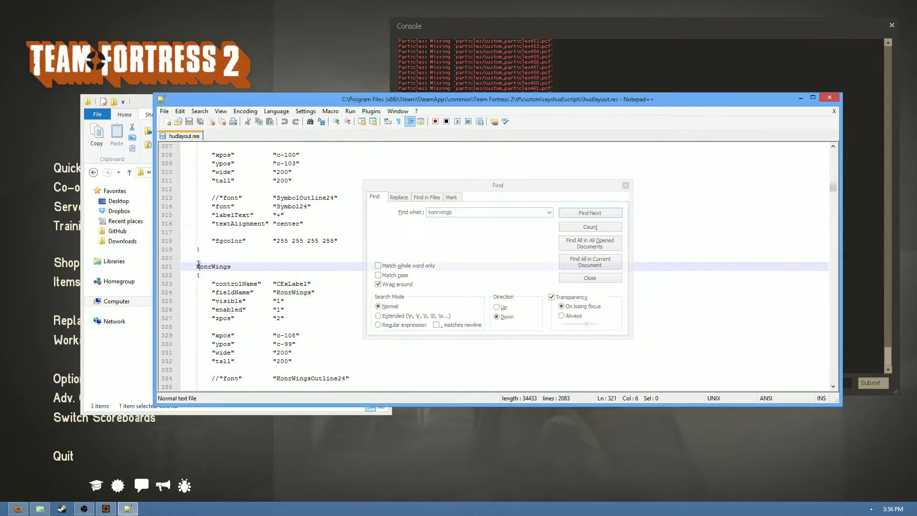
{"action": "scroll", "coordinate": [258, 295], "scroll_direction": "down", "scroll_amount": 4}
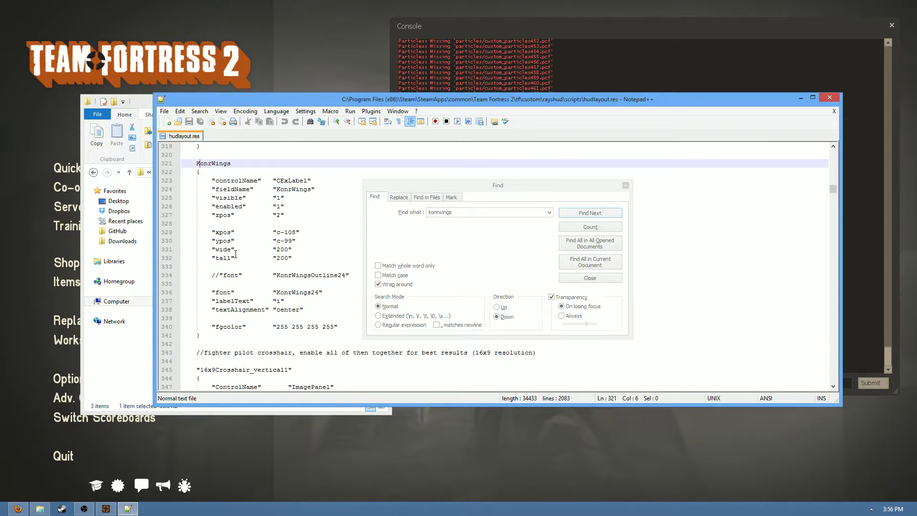
{"action": "scroll", "coordinate": [259, 260], "scroll_direction": "up", "scroll_amount": 1}
{"action": "scroll", "coordinate": [261, 275], "scroll_direction": "down", "scroll_amount": 1}
Step: Delete the commented-out KonrWingsOutline24 font line and its extra blank line from the KonrWings block
{"action": "left_click_drag", "start_coordinate": [367, 276], "coordinate": [157, 271]}
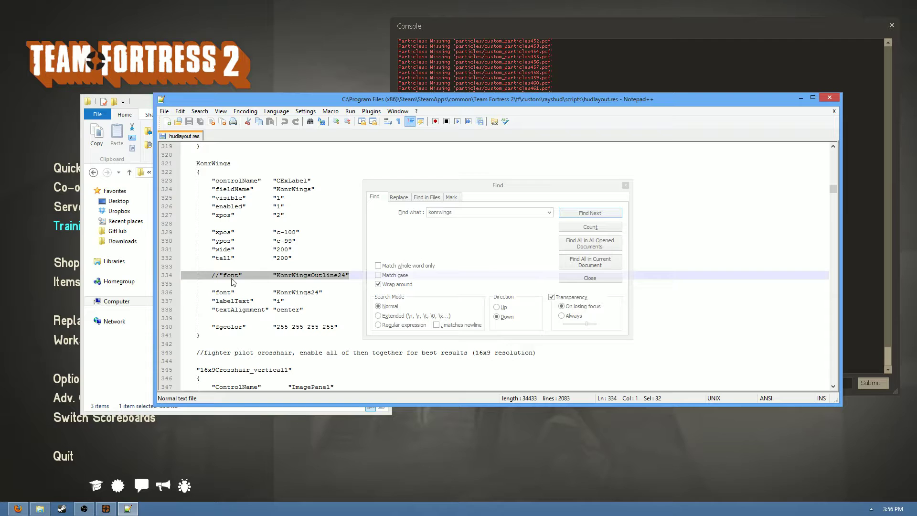
{"action": "key", "text": "BackSpace"}
{"action": "key", "text": "BackSpace"}
{"action": "key", "text": "BackSpace"}
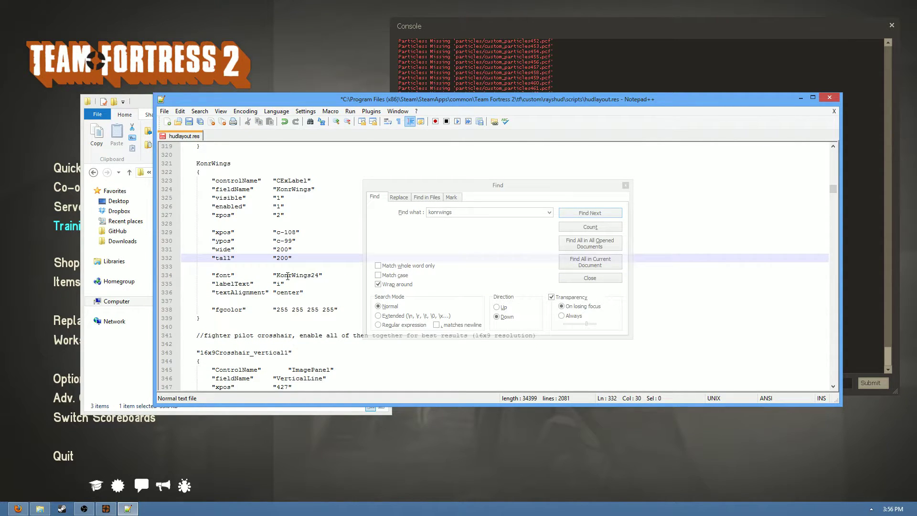
{"action": "left_click", "coordinate": [214, 275]}
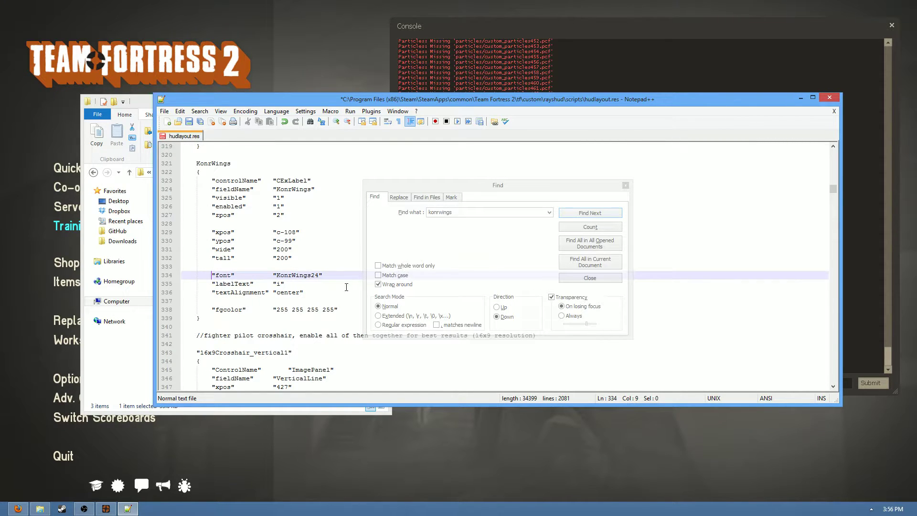
Step: Switch to File Explorer and open ClientScheme.res from rayshud's resource folder
{"action": "left_click", "coordinate": [139, 364]}
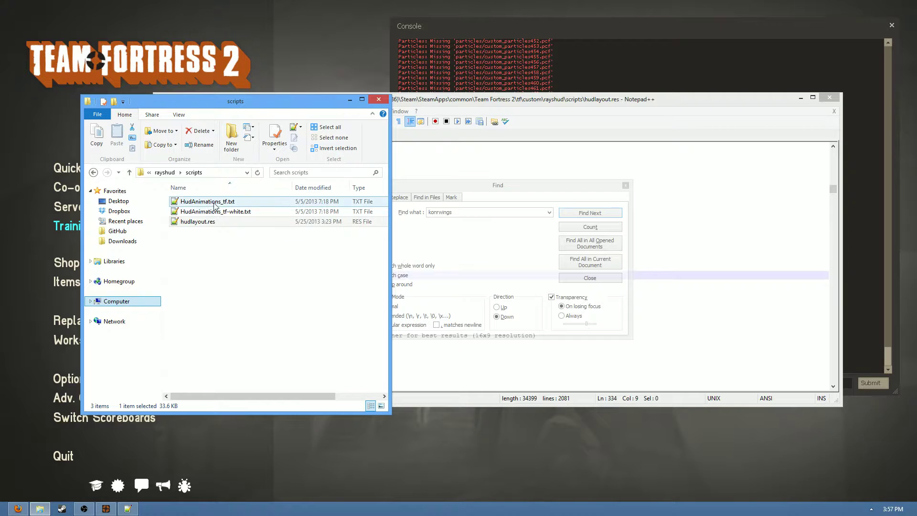
{"action": "left_click", "coordinate": [94, 173]}
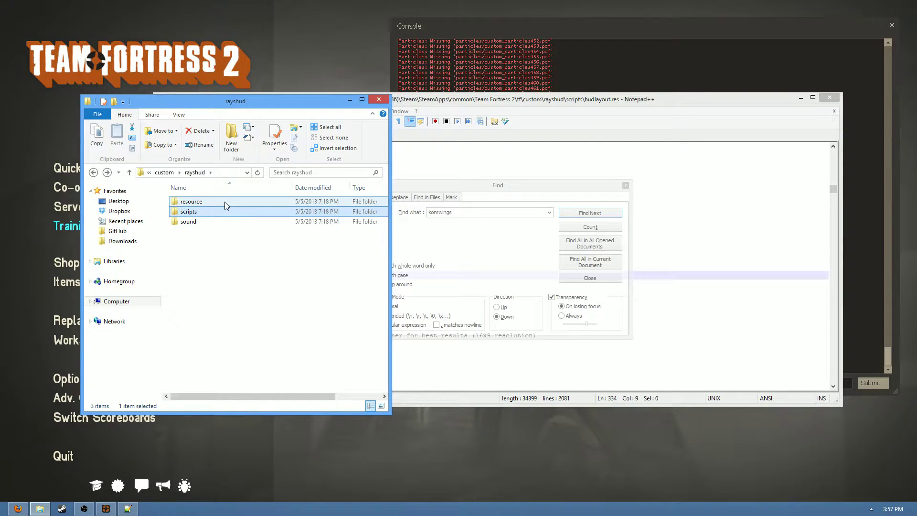
{"action": "double_click", "coordinate": [225, 201]}
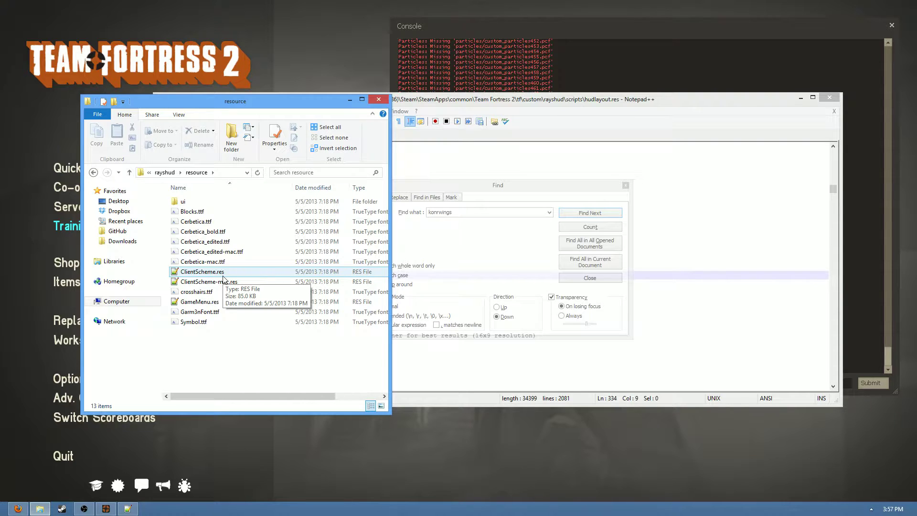
{"action": "left_click", "coordinate": [93, 173]}
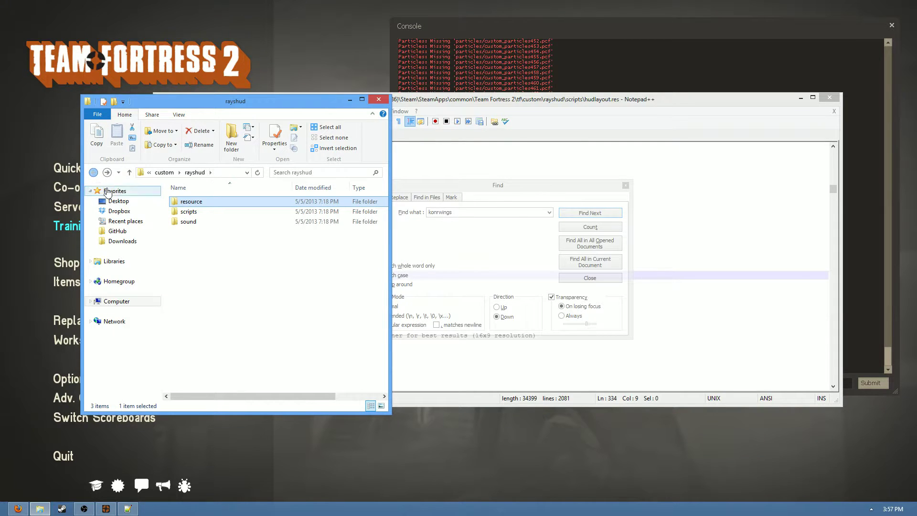
{"action": "double_click", "coordinate": [189, 204]}
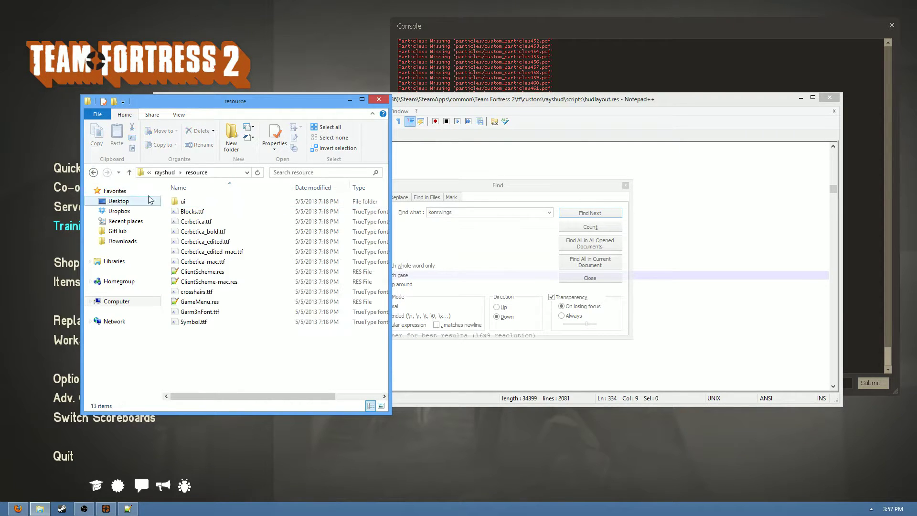
{"action": "double_click", "coordinate": [195, 273]}
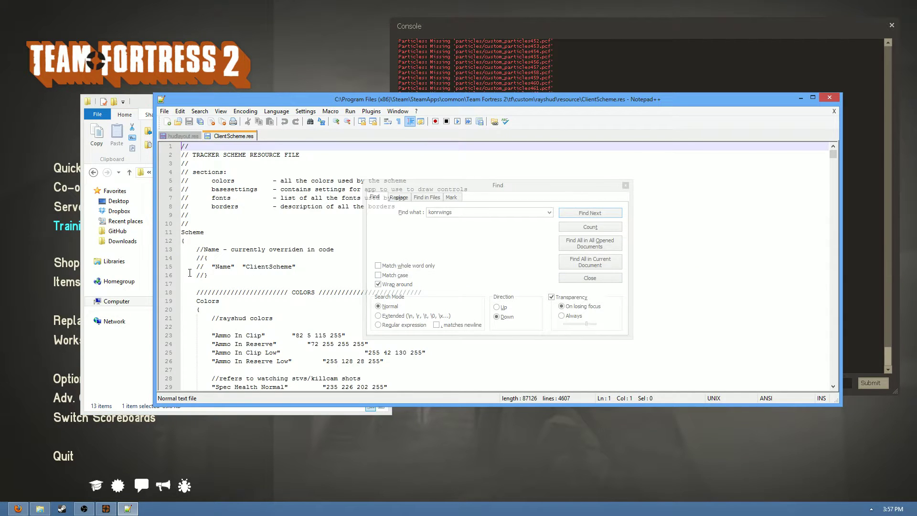
Step: Return to hudlayout.res and copy the font name KonrWings24 from the KonrWings block
{"action": "left_click", "coordinate": [283, 225]}
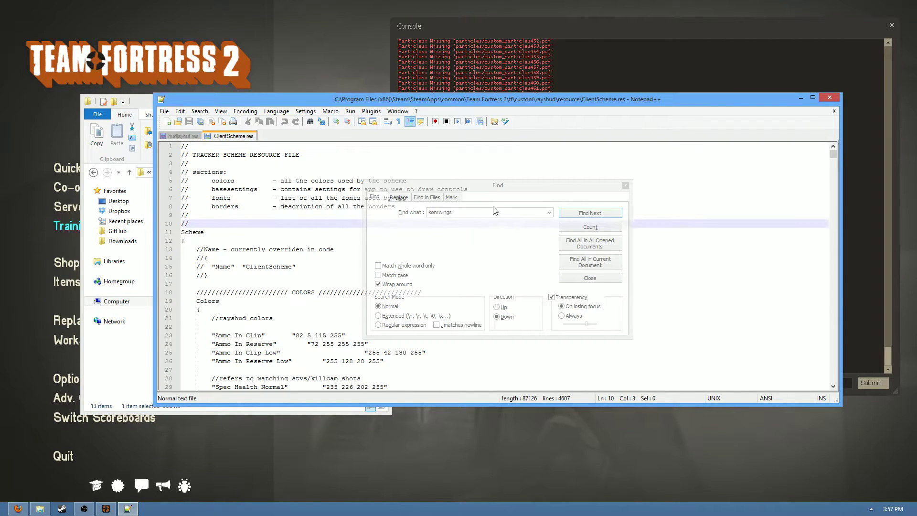
{"action": "key", "text": "ctrl+f"}
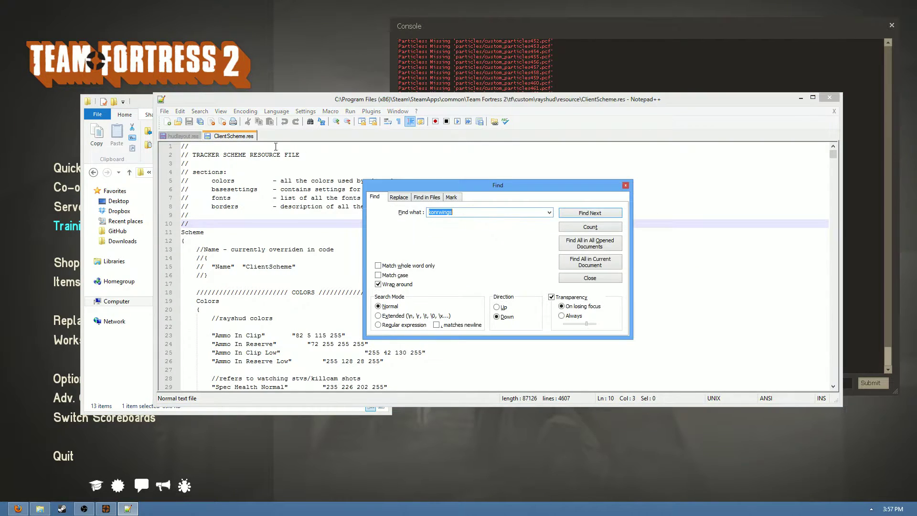
{"action": "left_click", "coordinate": [181, 137]}
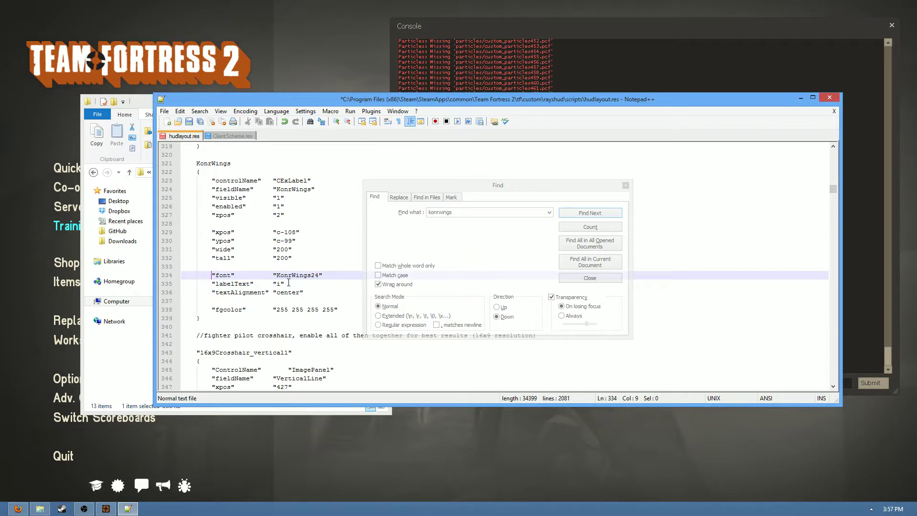
{"action": "left_click_drag", "start_coordinate": [277, 275], "coordinate": [317, 276]}
{"action": "key", "text": "ctrl+c"}
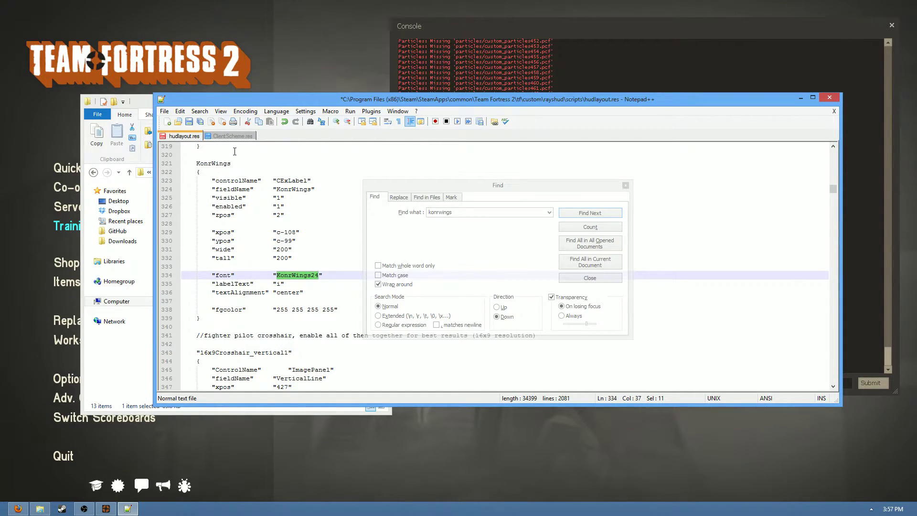
Step: Search ClientScheme.res for the copied font name KonrWings24
{"action": "left_click", "coordinate": [232, 136]}
{"action": "key", "text": "ctrl+f"}
{"action": "key", "text": "ctrl+v"}
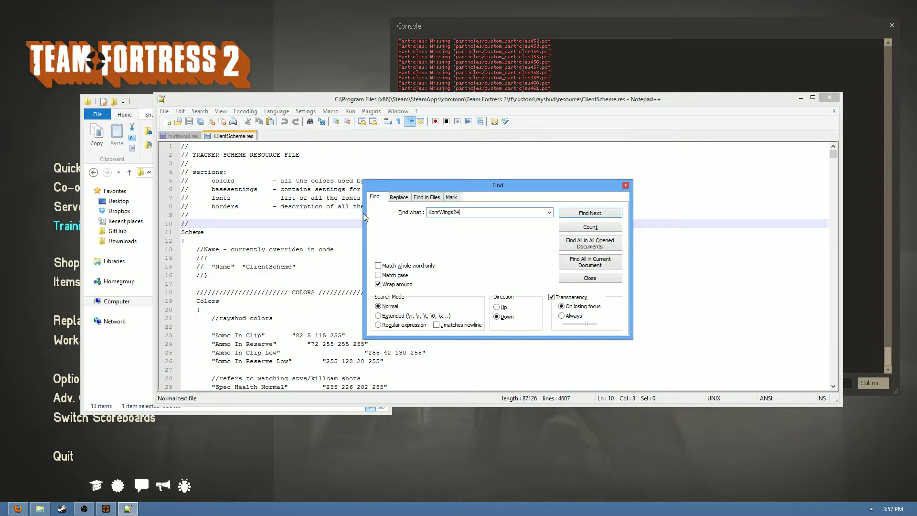
{"action": "left_click", "coordinate": [579, 216]}
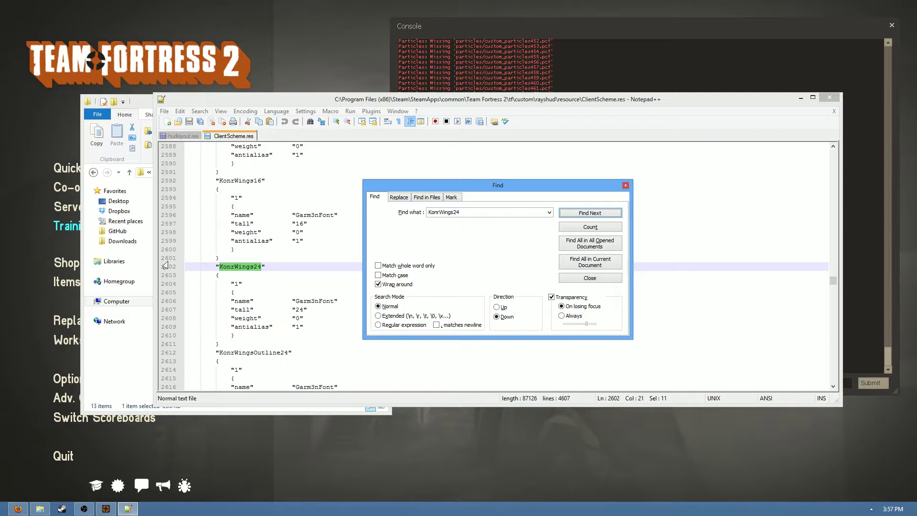
Step: Examine the KonrWings24 font definition in ClientScheme.res, including its name and tall entries
{"action": "left_click", "coordinate": [210, 265]}
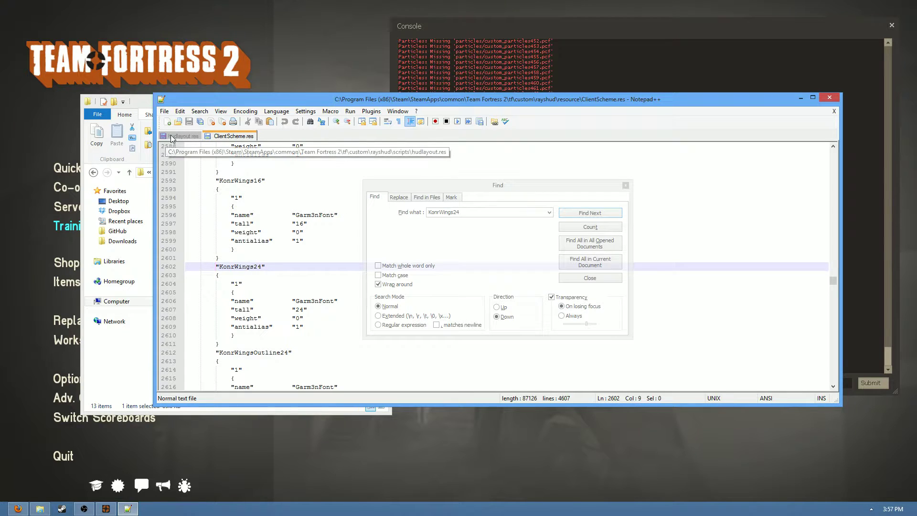
{"action": "left_click_drag", "start_coordinate": [232, 284], "coordinate": [243, 284]}
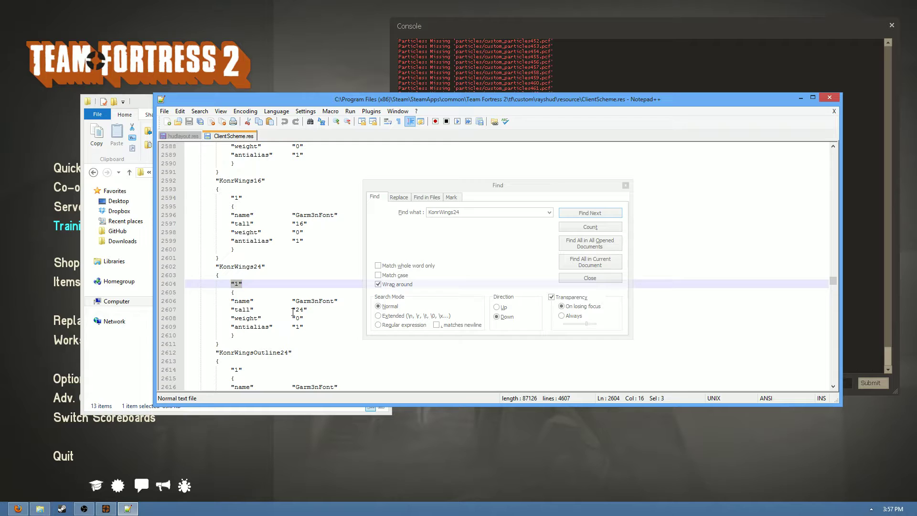
{"action": "left_click", "coordinate": [263, 301]}
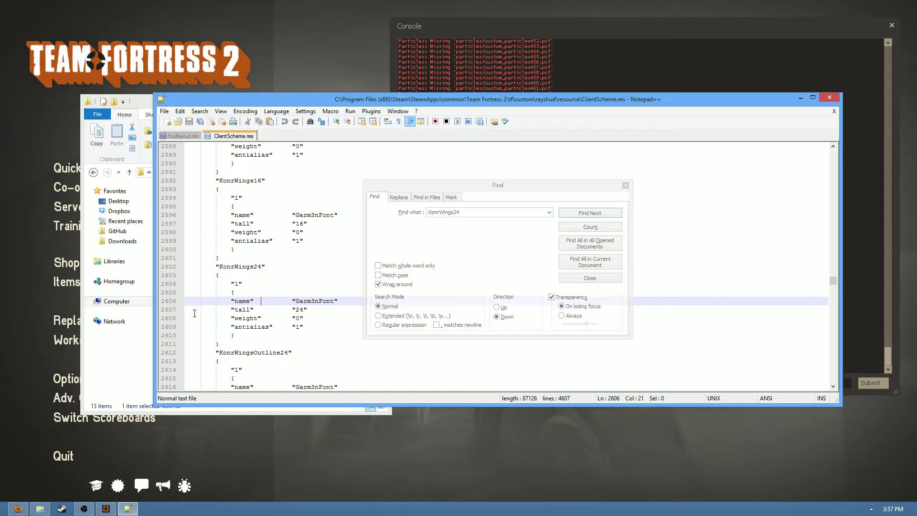
{"action": "left_click_drag", "start_coordinate": [216, 267], "coordinate": [270, 343]}
{"action": "left_click", "coordinate": [261, 345]}
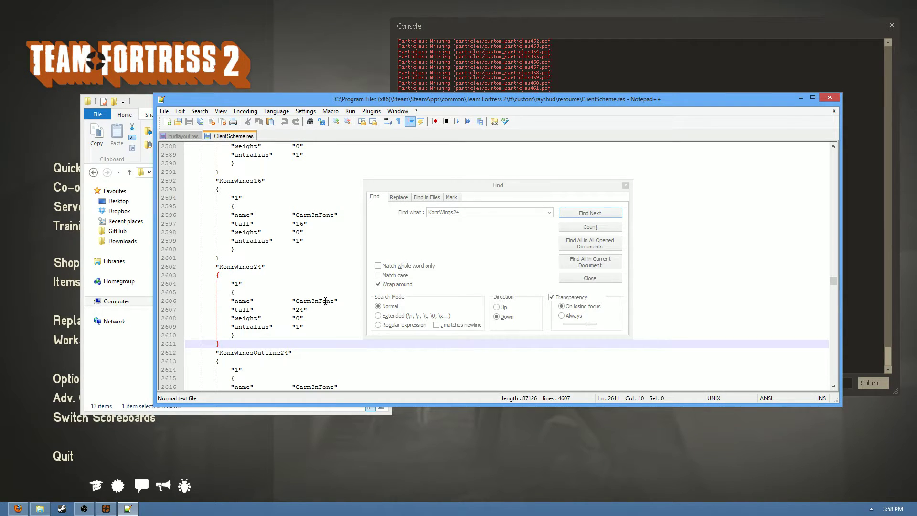
{"action": "left_click", "coordinate": [297, 300]}
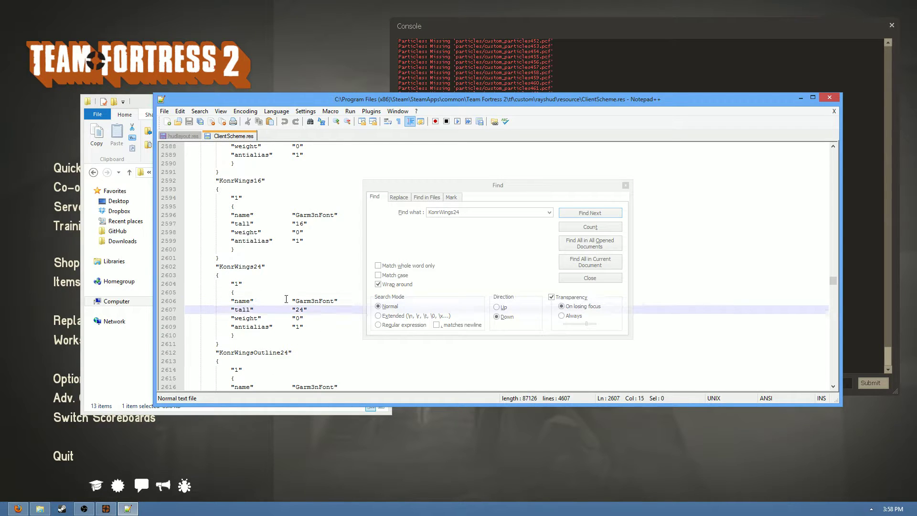
Step: Search ClientScheme.res for "Garm3n" and step through the successive matches
{"action": "double_click", "coordinate": [470, 213]}
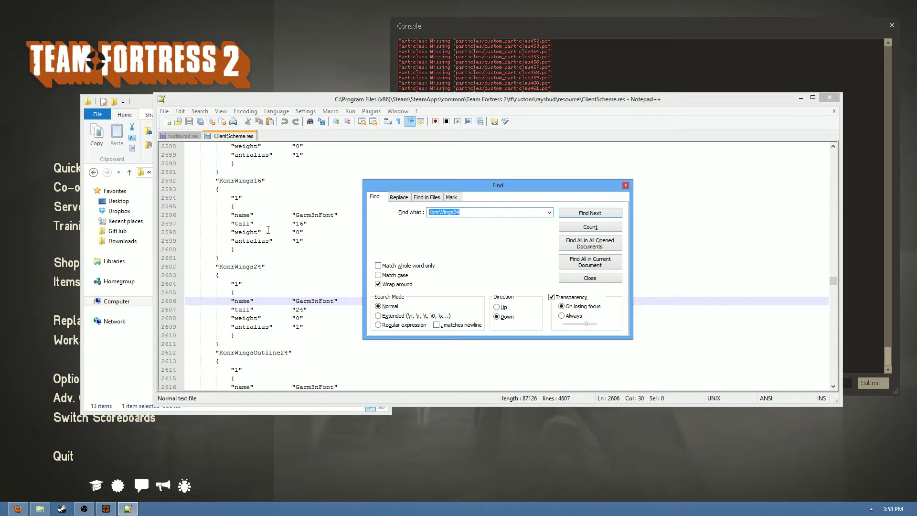
{"action": "type", "text": "Garm3n"}
{"action": "left_click", "coordinate": [586, 215]}
{"action": "left_click", "coordinate": [586, 215]}
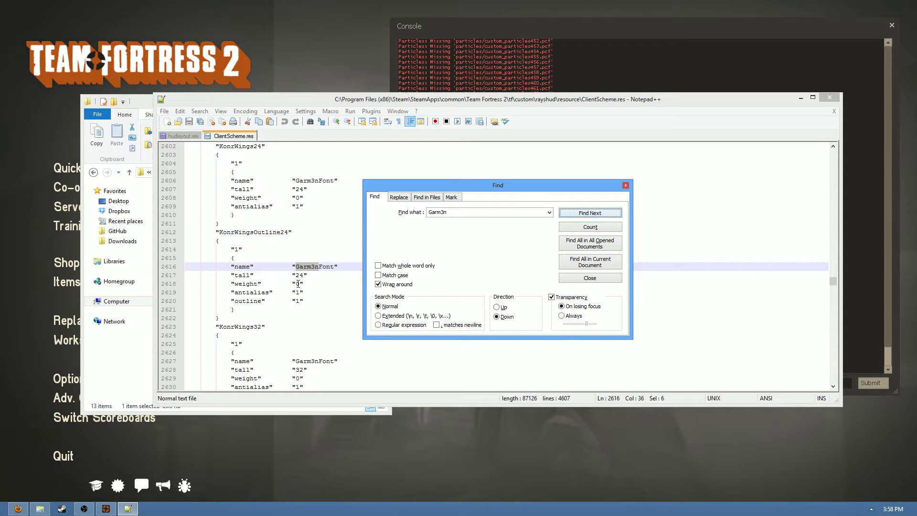
{"action": "left_click", "coordinate": [589, 214]}
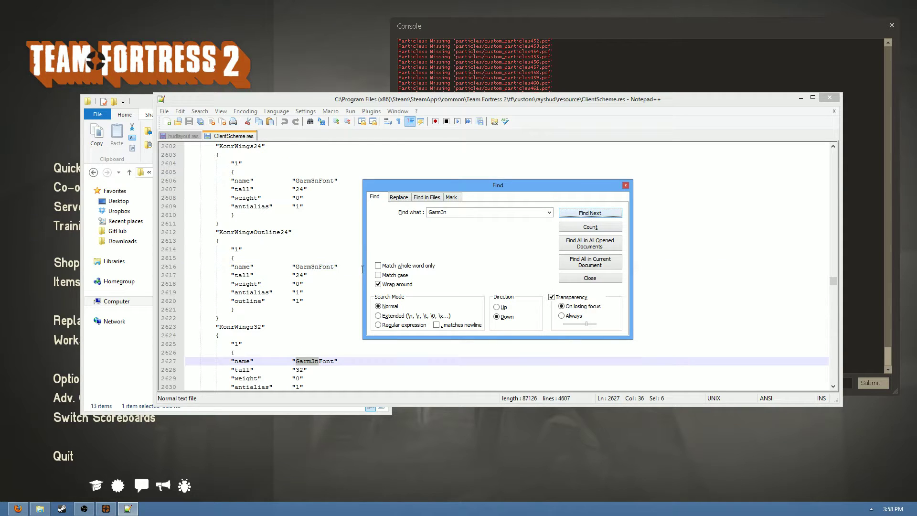
{"action": "left_click", "coordinate": [589, 215]}
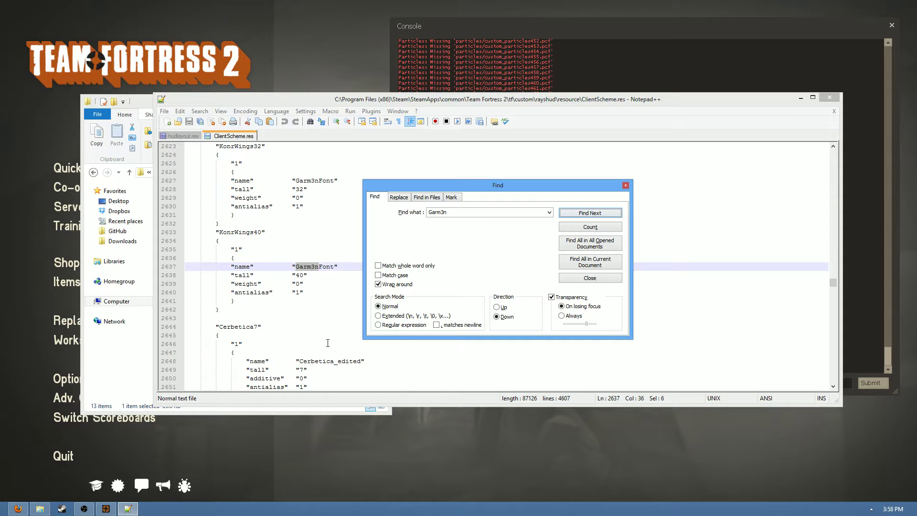
Step: Go to the custom font list near the end of ClientScheme.res and locate the Konr Wings entry's Garm3nFont name
{"action": "left_click_drag", "start_coordinate": [833, 283], "coordinate": [836, 383]}
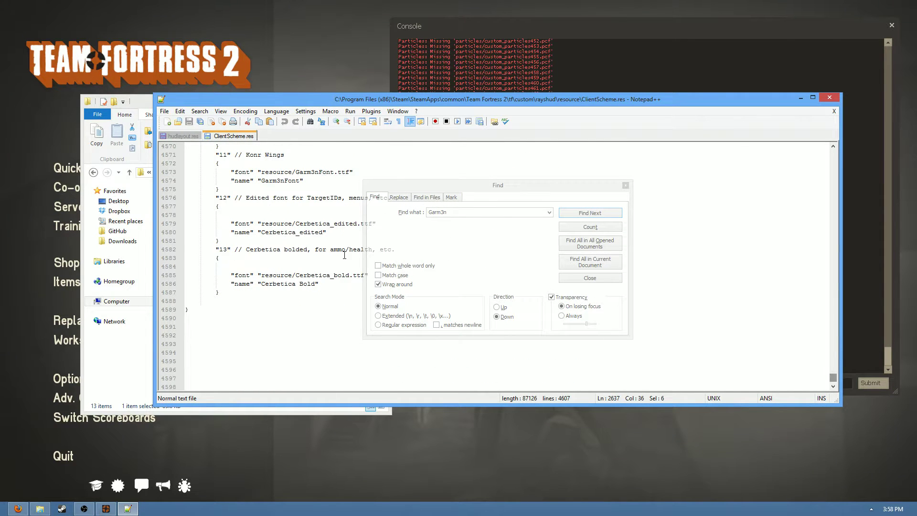
{"action": "left_click", "coordinate": [305, 240]}
{"action": "scroll", "coordinate": [318, 291], "scroll_direction": "up", "scroll_amount": 3}
{"action": "left_click", "coordinate": [258, 261]}
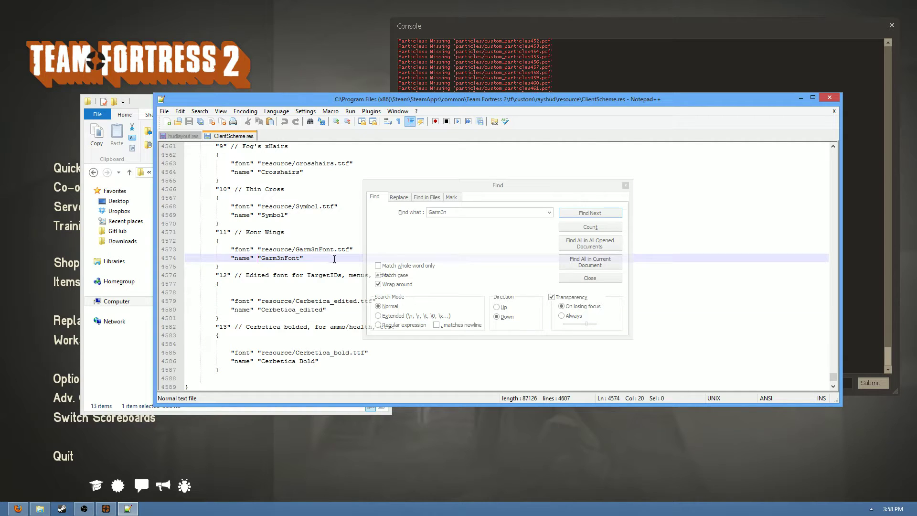
Step: Close the search dialog and examine the Garm3nFont.ttf file path in the Konr Wings font entry
{"action": "left_click", "coordinate": [334, 258]}
{"action": "left_click", "coordinate": [625, 198]}
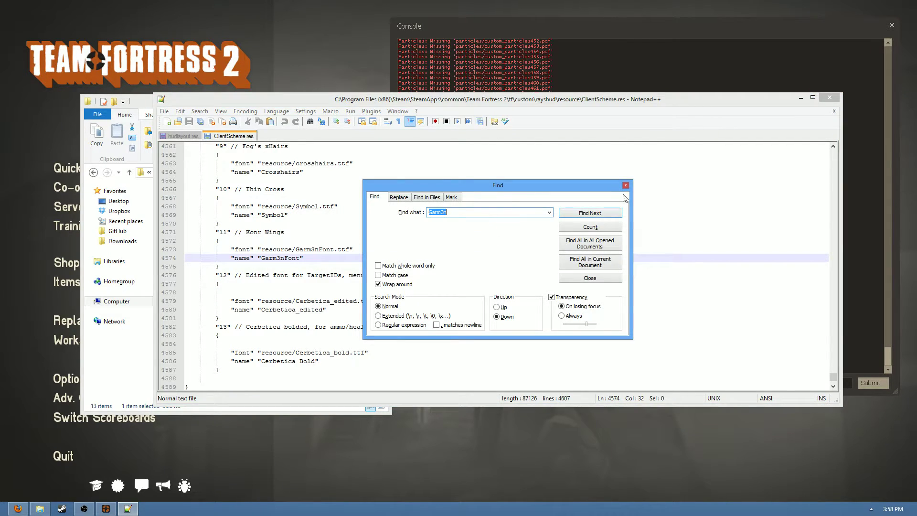
{"action": "left_click", "coordinate": [626, 186]}
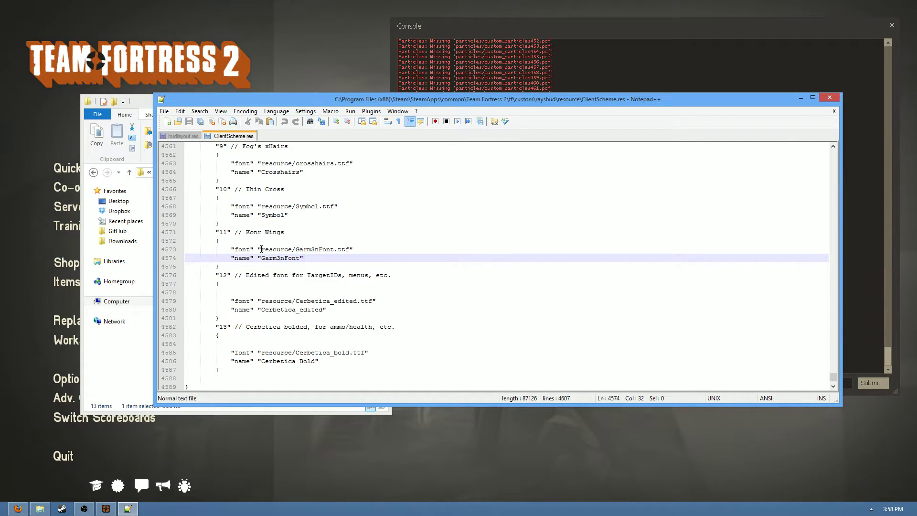
{"action": "left_click_drag", "start_coordinate": [295, 249], "coordinate": [349, 249]}
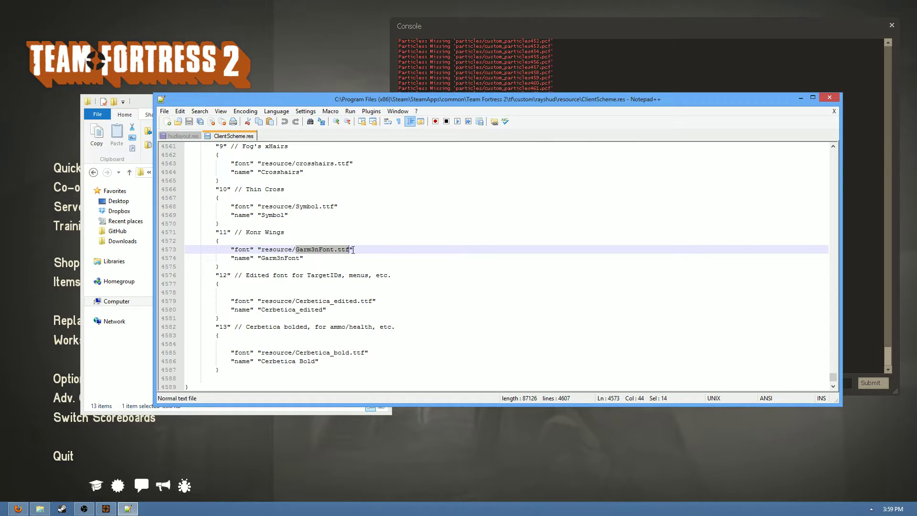
{"action": "key", "text": "End"}
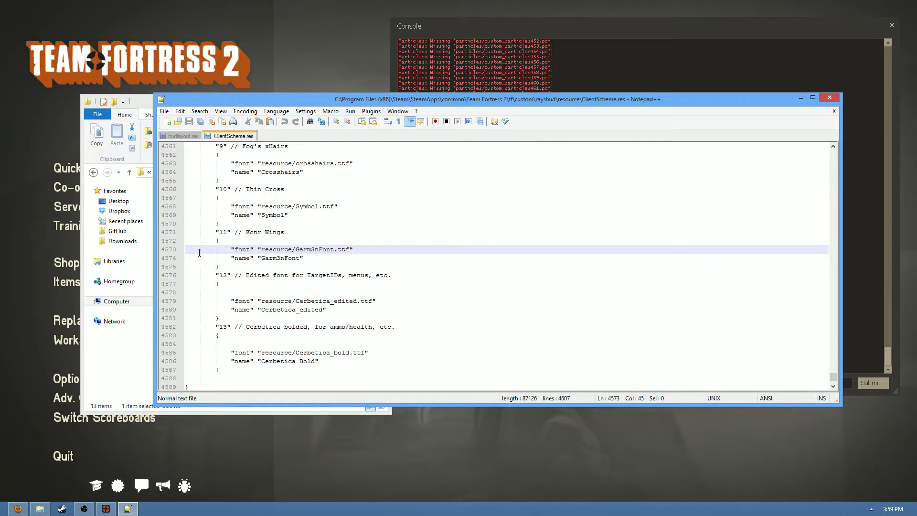
{"action": "key", "text": "Down"}
{"action": "key", "text": "Down"}
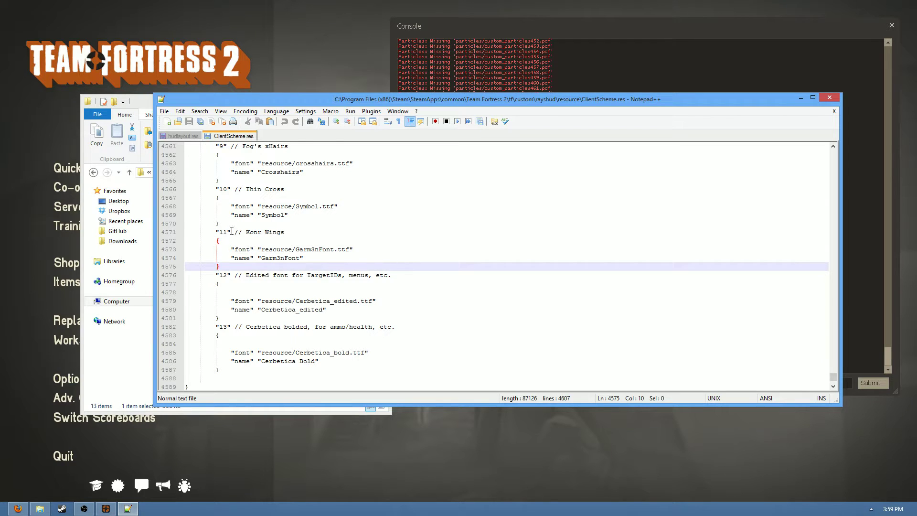
Step: Check the KonrWings crosshair block in hudlayout.res and return to ClientScheme.res
{"action": "left_click", "coordinate": [184, 135]}
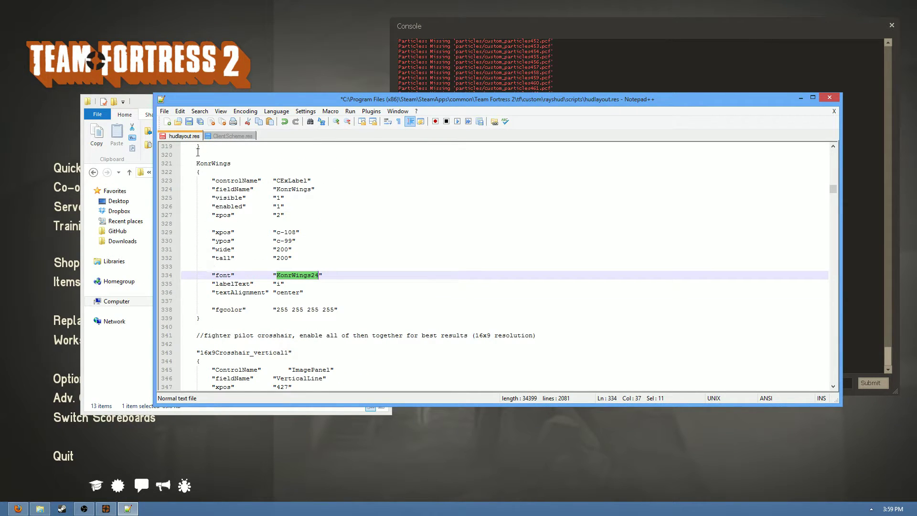
{"action": "left_click", "coordinate": [255, 266]}
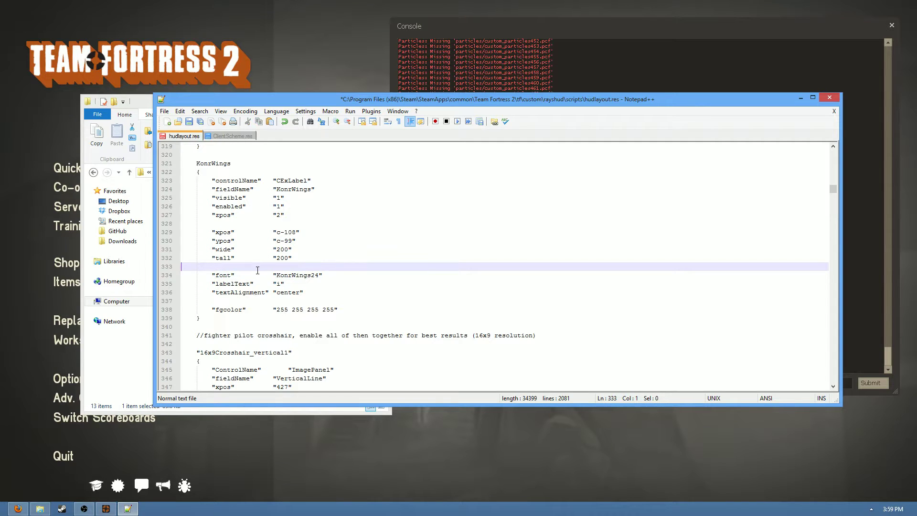
{"action": "left_click", "coordinate": [229, 136]}
Step: Quit Team Fortress 2 and return to the rayshud resource folder in File Explorer
{"action": "key", "text": "alt+Tab"}
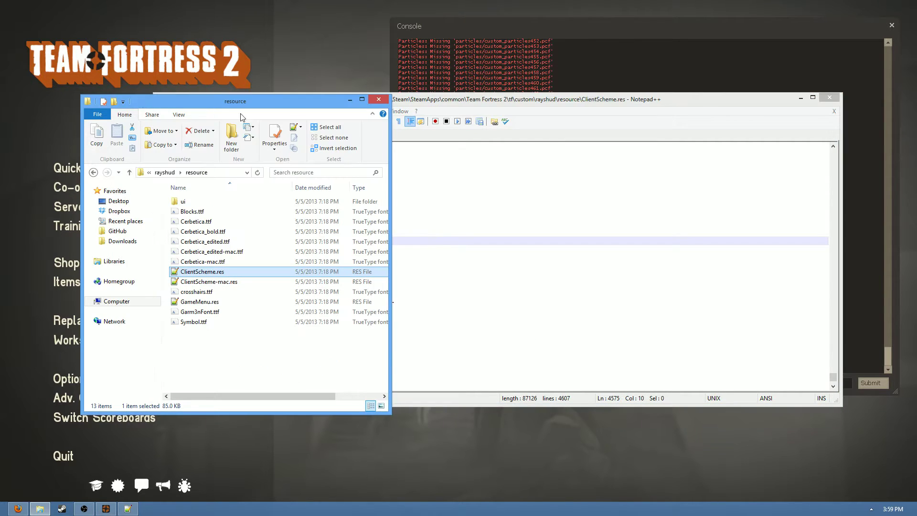
{"action": "left_click", "coordinate": [341, 66]}
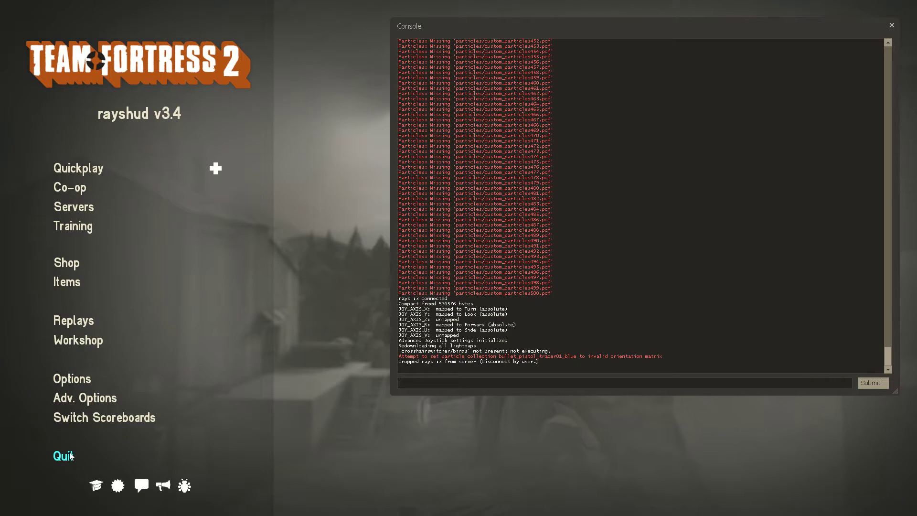
{"action": "key", "text": "alt+Tab"}
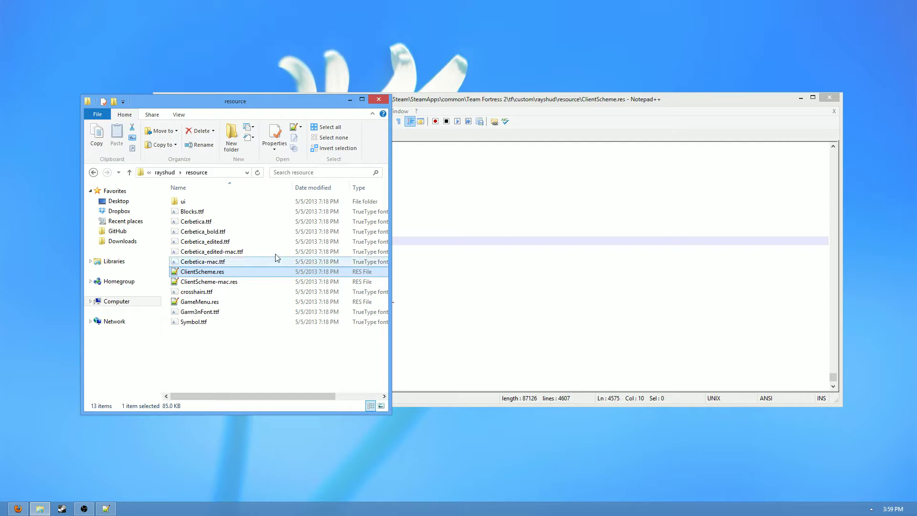
Step: Go back to the custom folder and move the rayshud folder out of it onto the desktop
{"action": "left_click_drag", "start_coordinate": [273, 105], "coordinate": [472, 93]}
{"action": "left_click", "coordinate": [291, 160]}
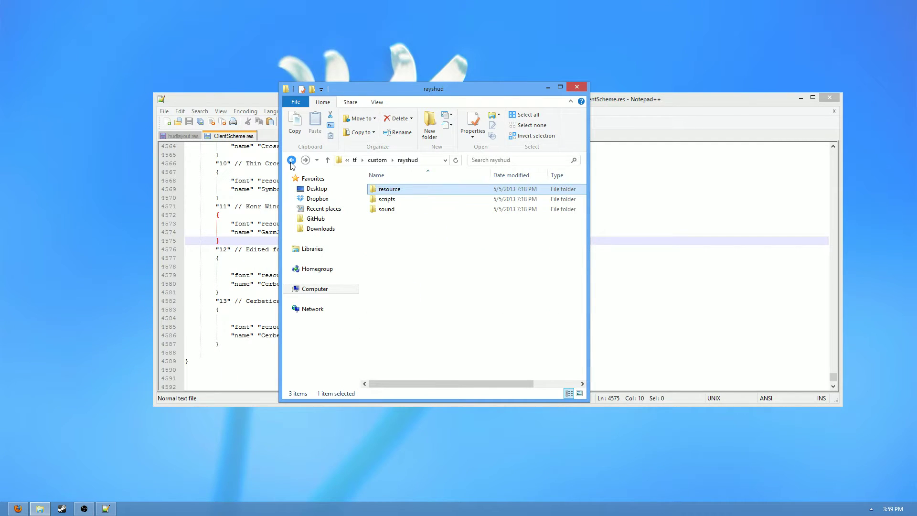
{"action": "left_click", "coordinate": [291, 160]}
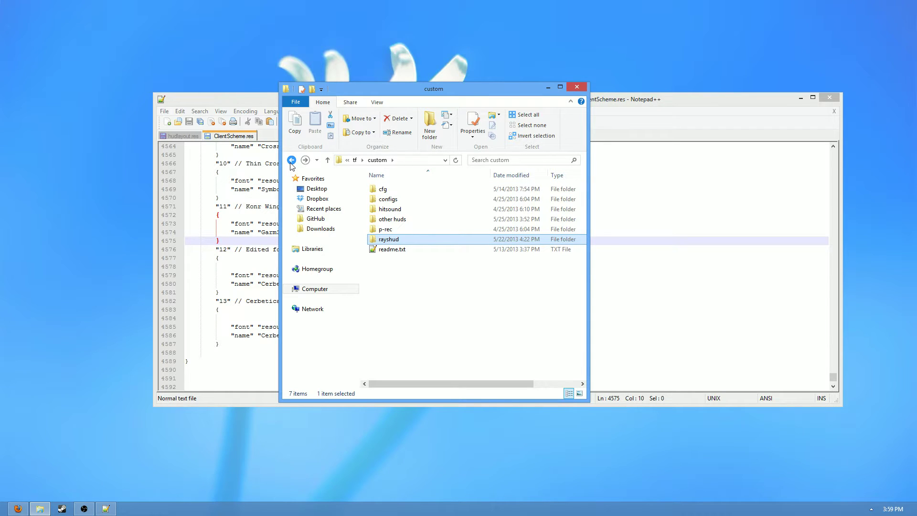
{"action": "right_click", "coordinate": [391, 242]}
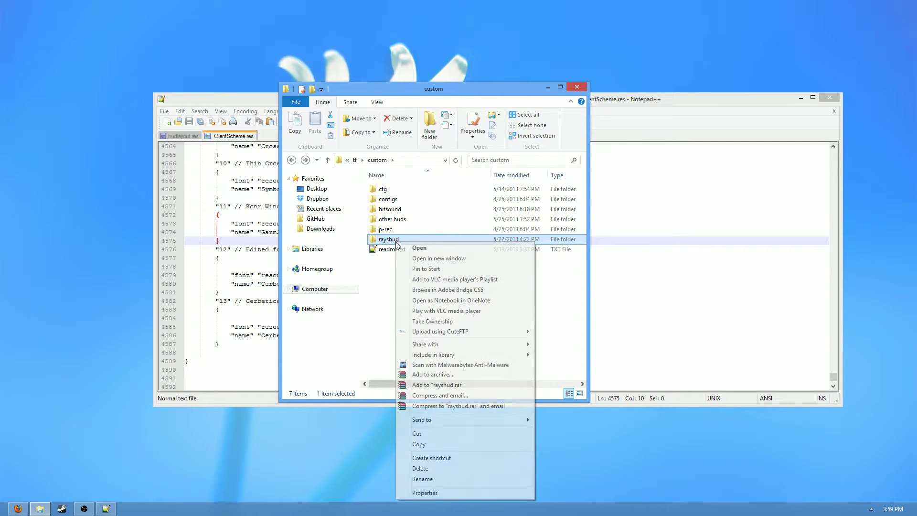
{"action": "left_click", "coordinate": [392, 242]}
{"action": "left_click", "coordinate": [436, 245]}
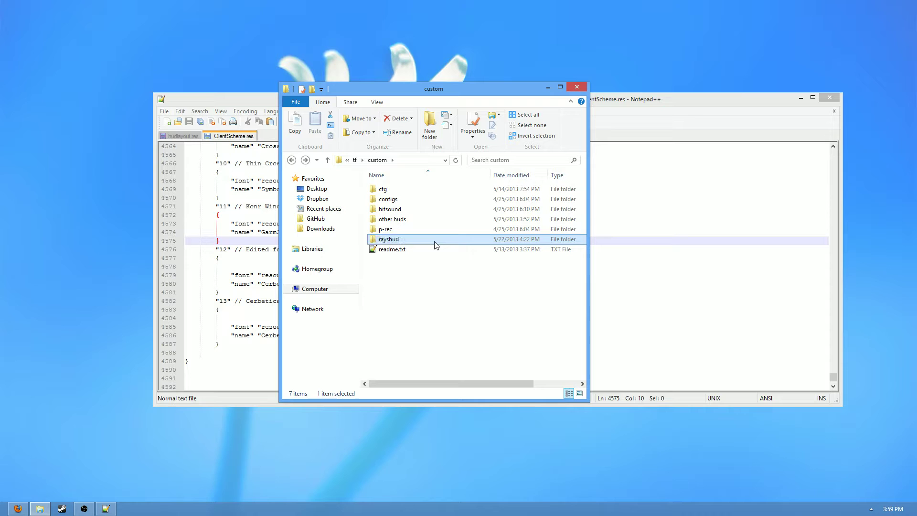
{"action": "left_click_drag", "start_coordinate": [431, 240], "coordinate": [564, 441]}
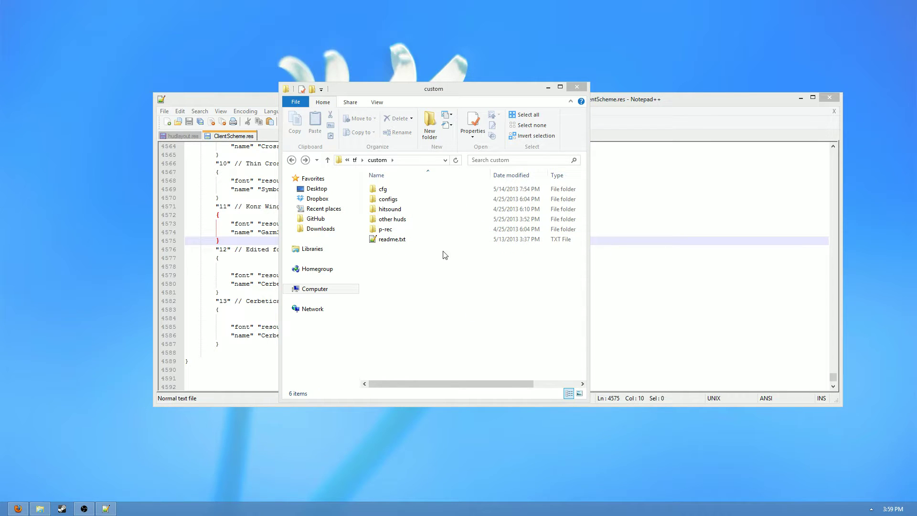
Step: Move the omphud folder from "other huds" into the custom folder
{"action": "double_click", "coordinate": [391, 218]}
{"action": "double_click", "coordinate": [385, 190]}
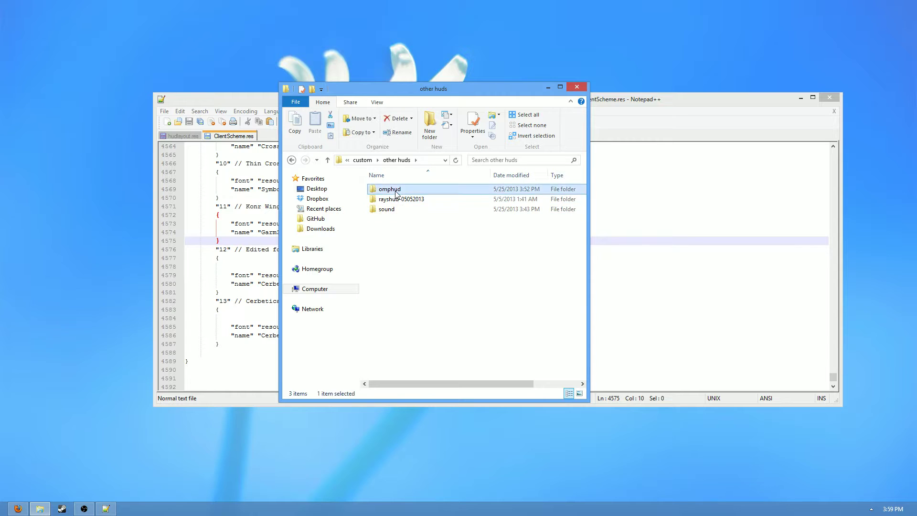
{"action": "left_click", "coordinate": [291, 160]}
{"action": "right_click", "coordinate": [404, 190]}
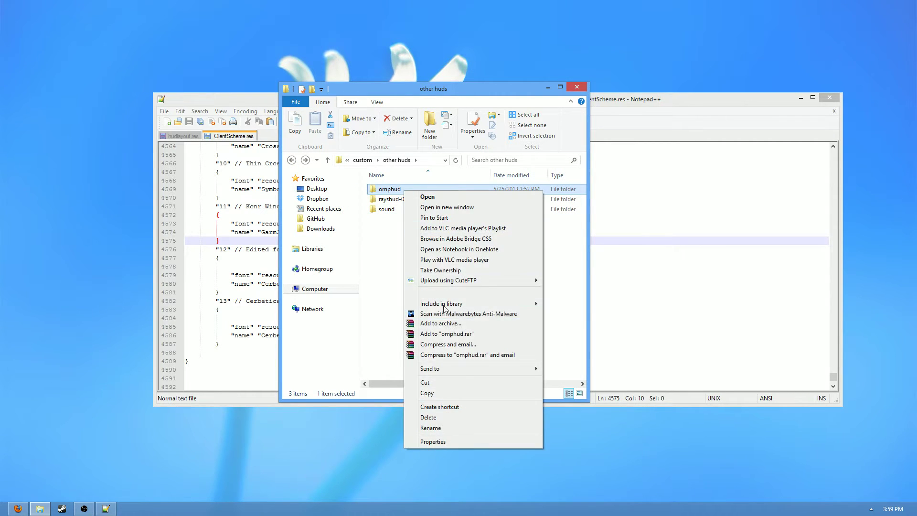
{"action": "left_click", "coordinate": [431, 381]}
{"action": "left_click", "coordinate": [292, 160]}
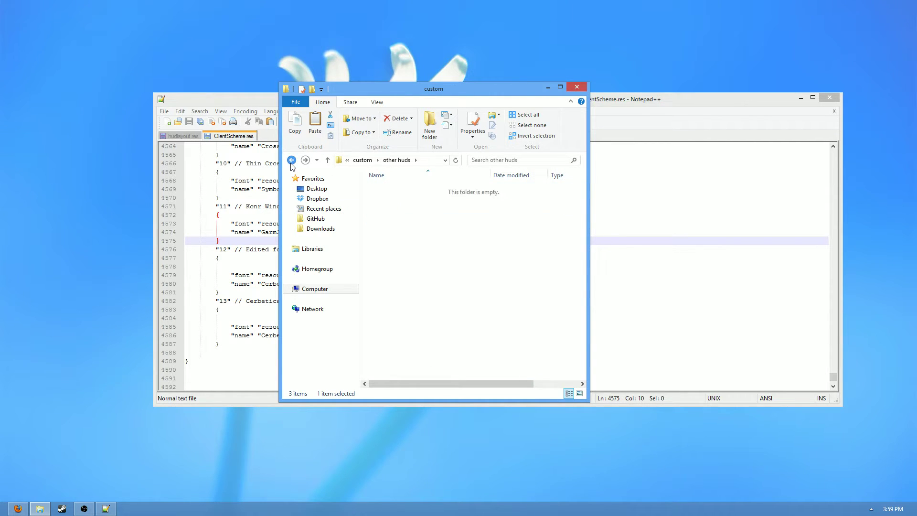
{"action": "key", "text": "ctrl+v"}
{"action": "left_click", "coordinate": [415, 298]}
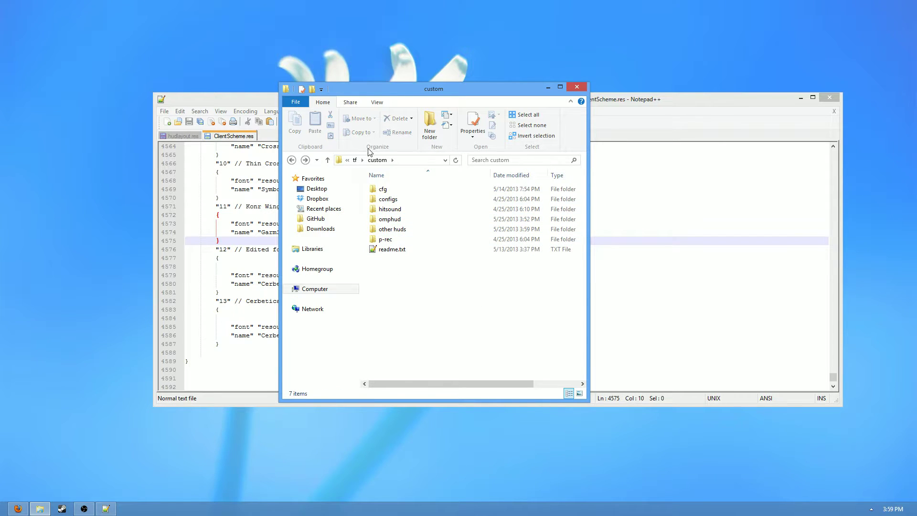
Step: Launch Team Fortress 2 and dismiss the community news on its main menu
{"action": "right_click", "coordinate": [62, 509]}
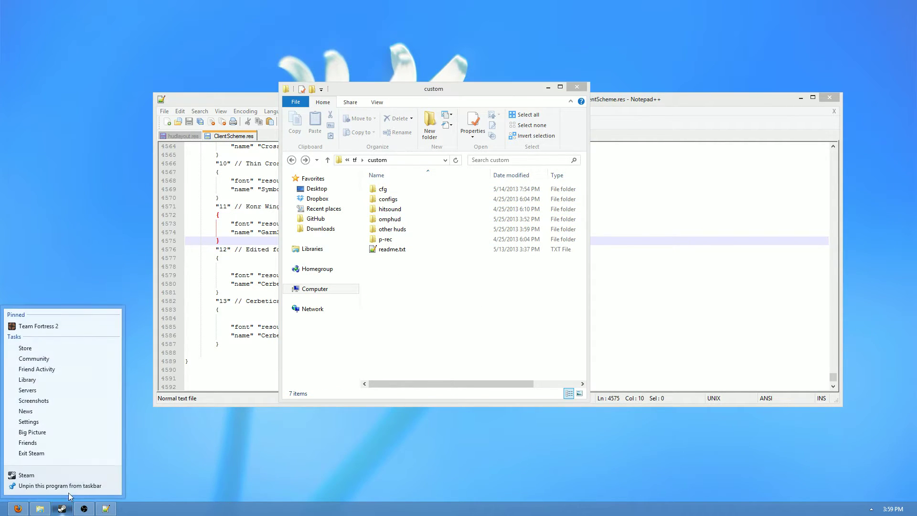
{"action": "left_click", "coordinate": [64, 326]}
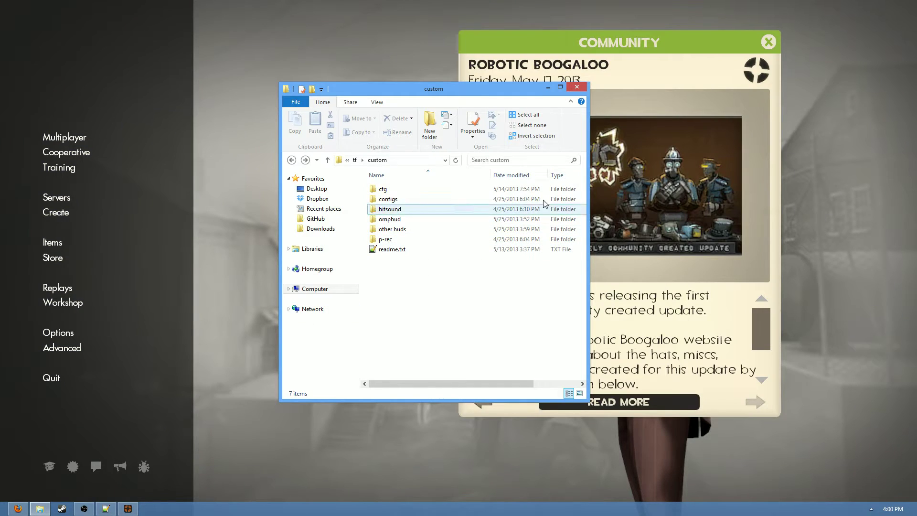
{"action": "left_click", "coordinate": [794, 46]}
{"action": "left_click", "coordinate": [769, 42]}
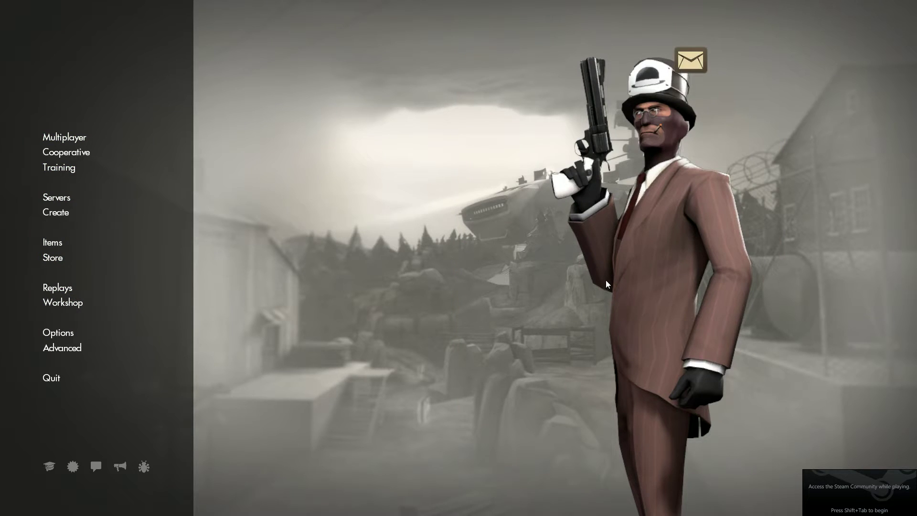
Step: Load the map cp_badlands through the console, continue past the welcome message and join a random team
{"action": "key", "text": "grave"}
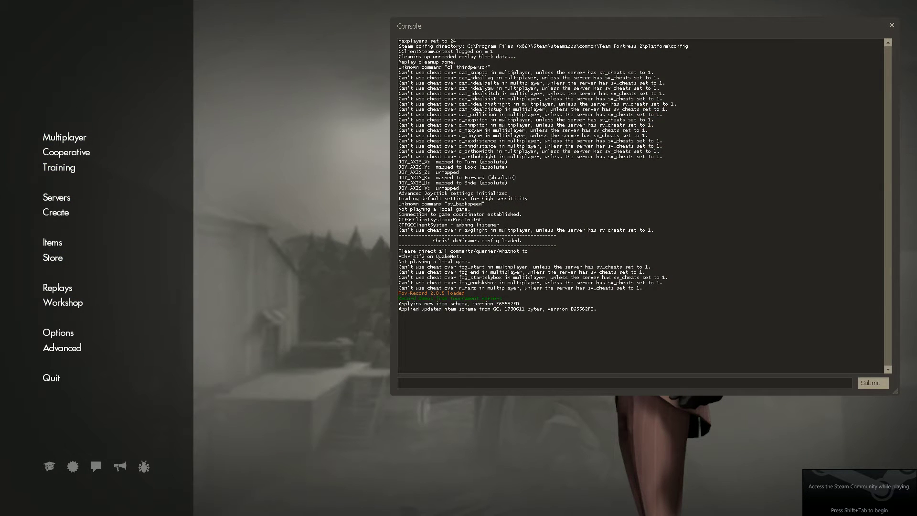
{"action": "type", "text": "map cp_badlands"}
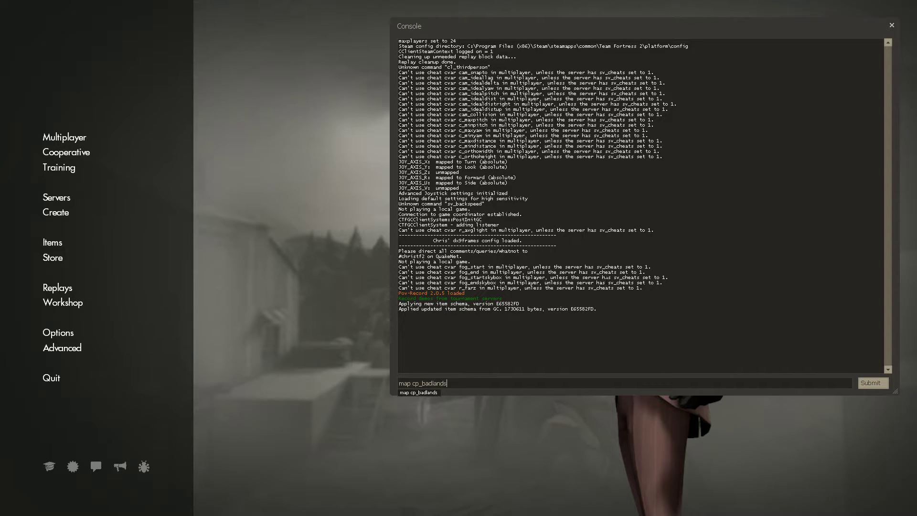
{"action": "key", "text": "Return"}
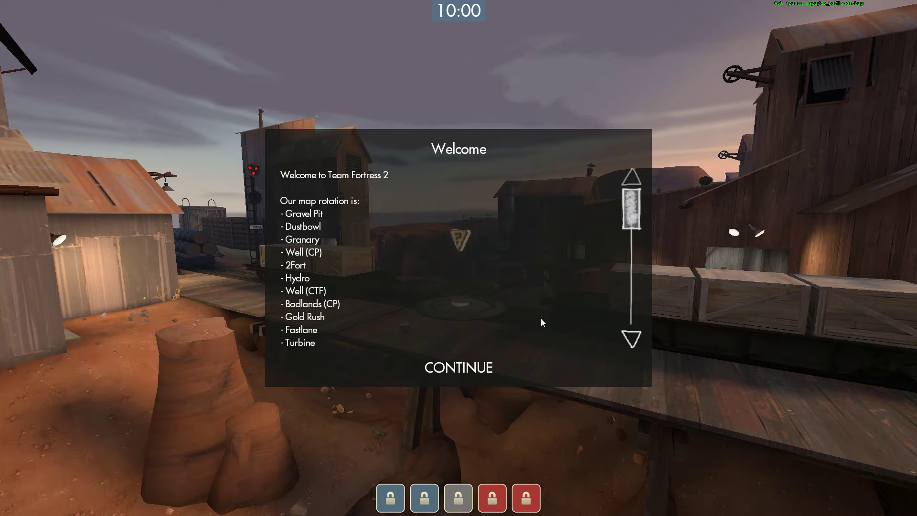
{"action": "left_click", "coordinate": [459, 367]}
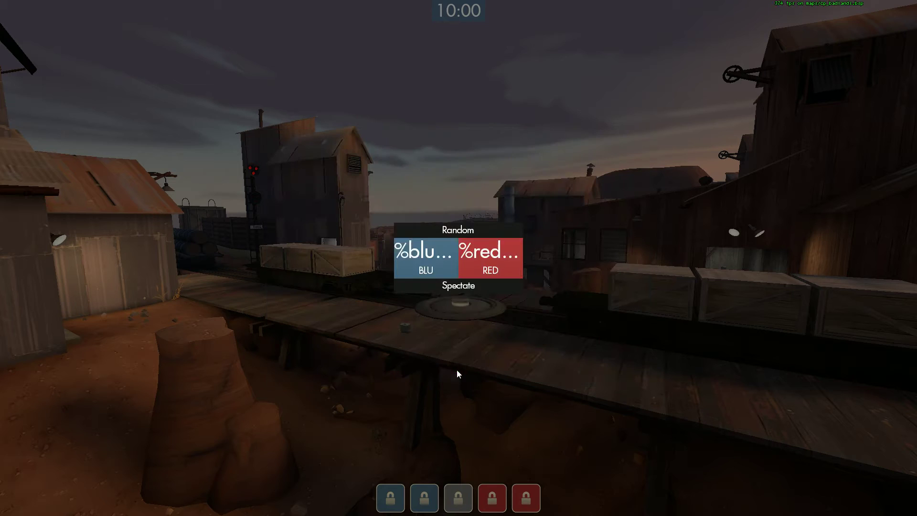
{"action": "left_click", "coordinate": [463, 236]}
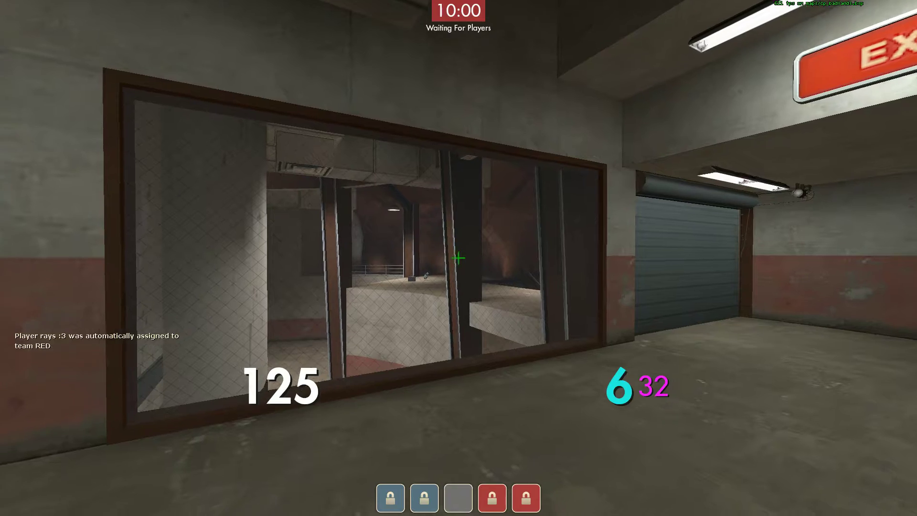
Step: Switch weapons and fire a few shots to check the crosshair in game with omphud
{"action": "key", "text": "1"}
{"action": "key", "text": "2"}
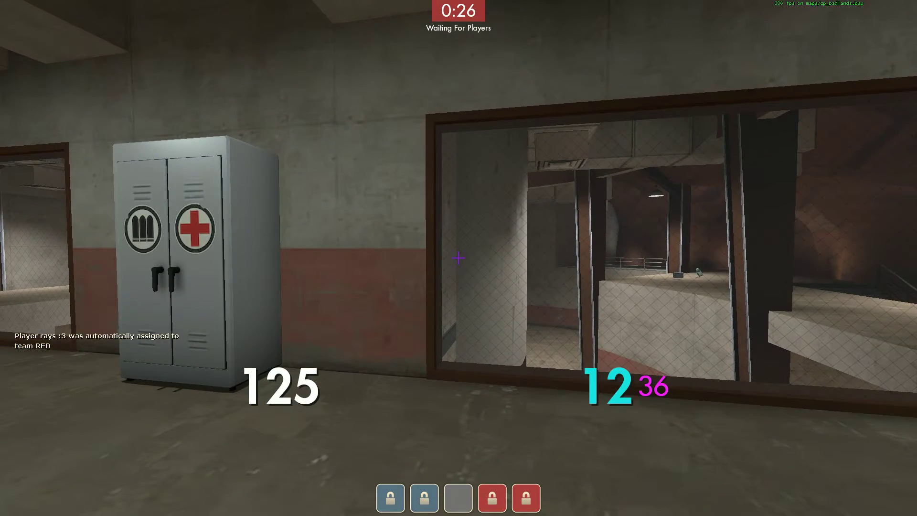
{"action": "key", "text": "s"}
{"action": "left_click", "coordinate": [458, 258]}
{"action": "left_click", "coordinate": [458, 258]}
{"action": "left_click", "coordinate": [458, 258]}
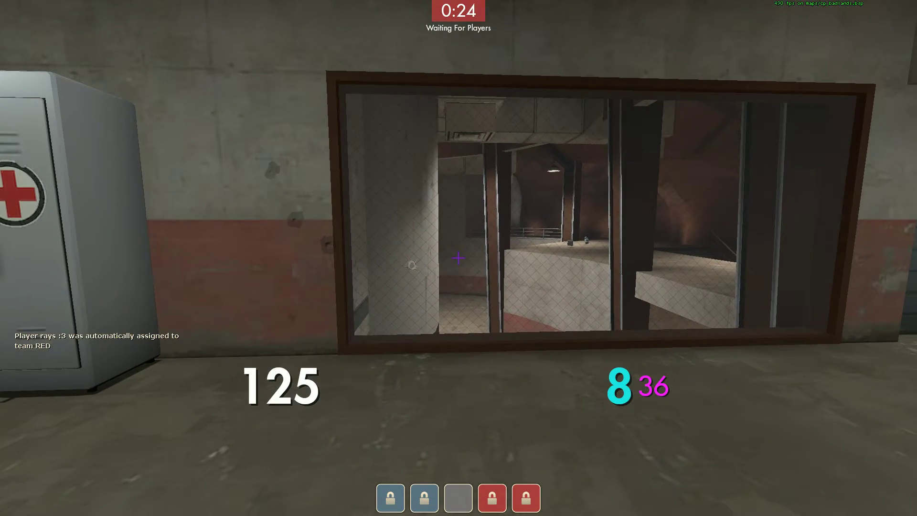
Step: Open hudlayout.res from omphud's scripts folder in Notepad++, discarding the missing rayshud files from the editor
{"action": "key", "text": "alt+Tab"}
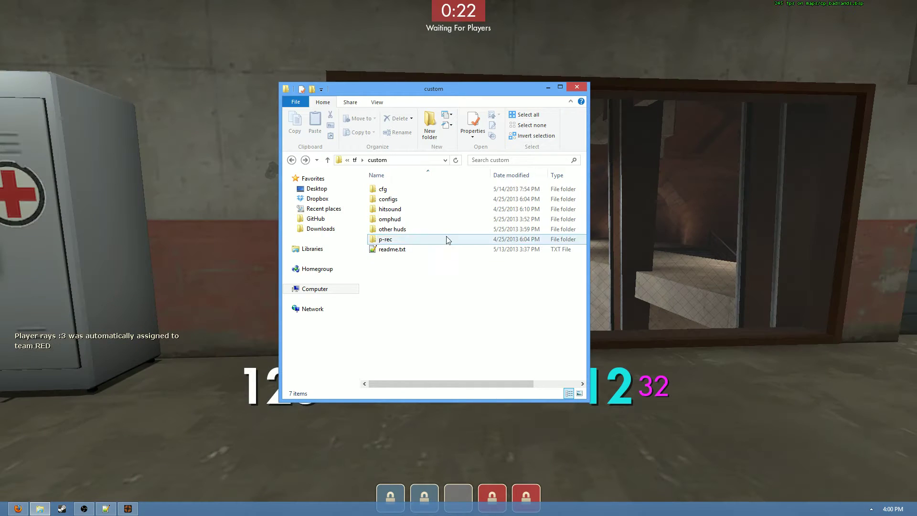
{"action": "double_click", "coordinate": [402, 220]}
{"action": "double_click", "coordinate": [397, 199]}
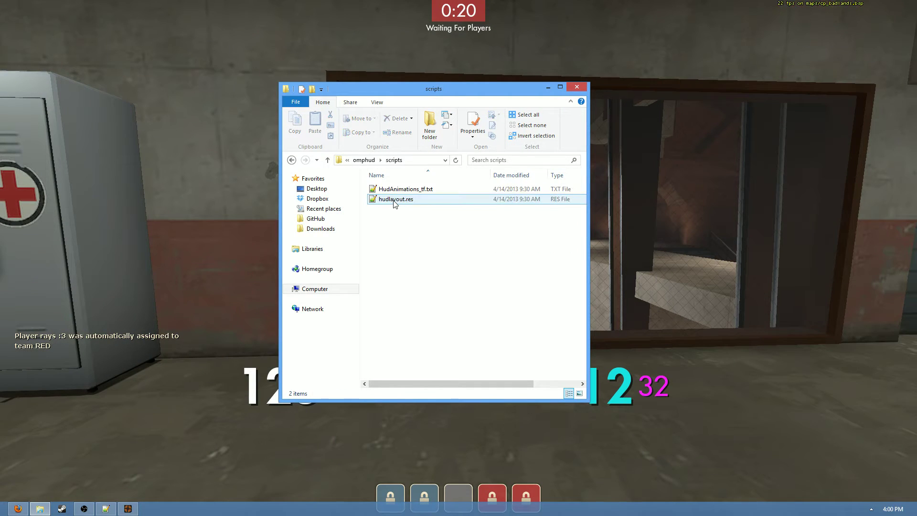
{"action": "double_click", "coordinate": [399, 201]}
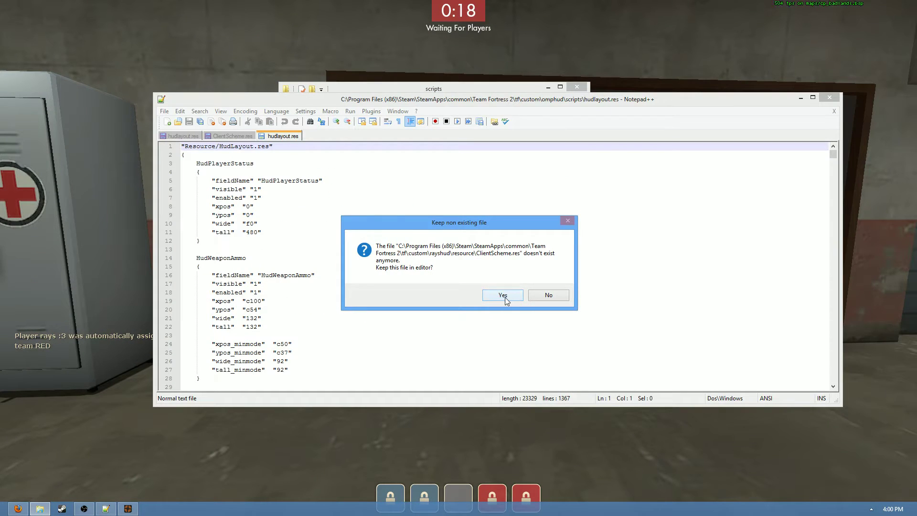
{"action": "left_click", "coordinate": [548, 295]}
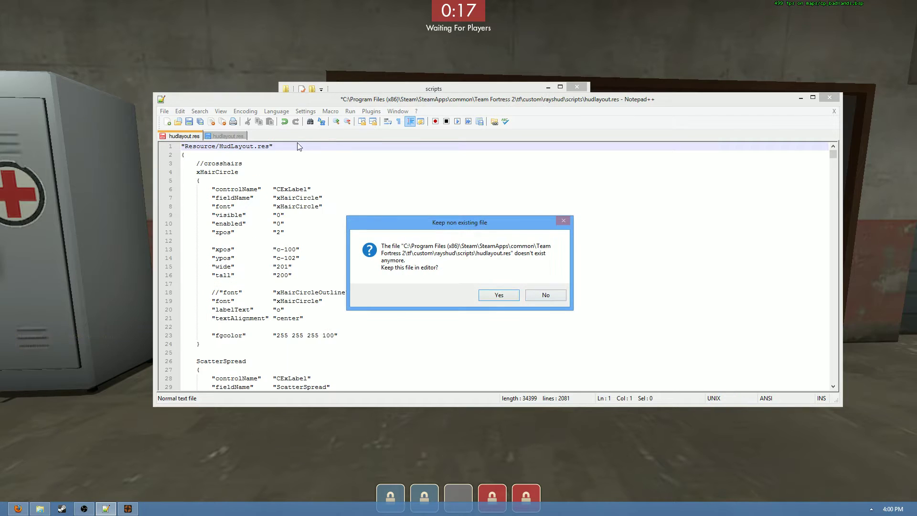
{"action": "left_click", "coordinate": [549, 296]}
Step: Go to the crosshair definitions at the end of omphud's hudlayout.res, such as OmpCrosshairCircle
{"action": "left_click", "coordinate": [260, 207]}
{"action": "scroll", "coordinate": [259, 239], "scroll_direction": "down", "scroll_amount": 4}
{"action": "scroll", "coordinate": [259, 244], "scroll_direction": "up", "scroll_amount": 4}
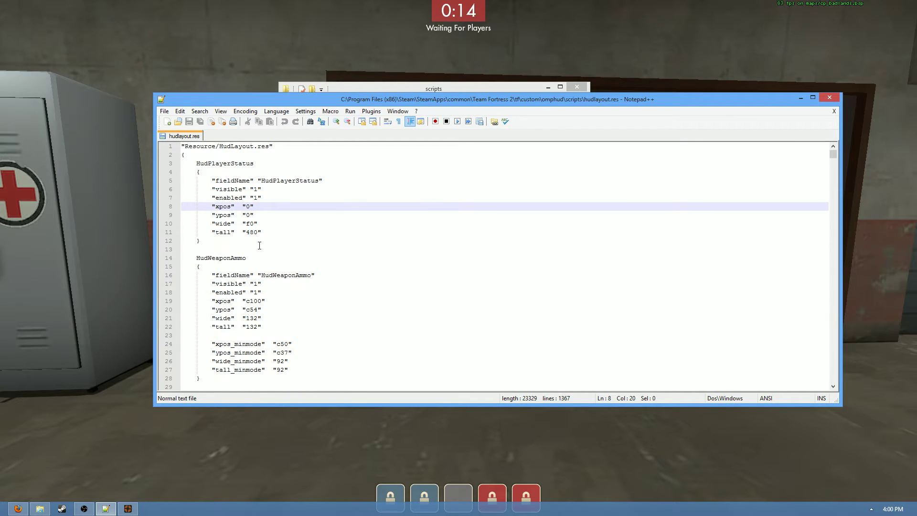
{"action": "left_click_drag", "start_coordinate": [834, 158], "coordinate": [837, 382]}
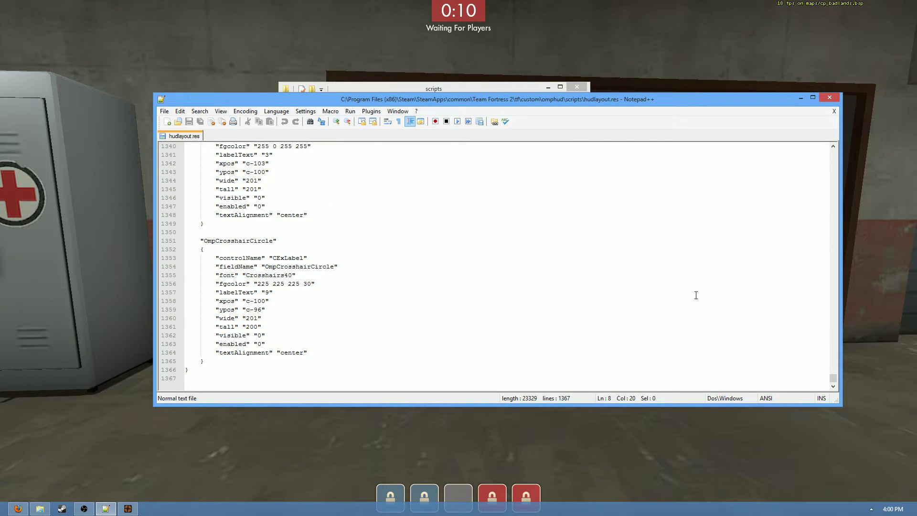
Step: Look through omphud's crosshair definitions in hudlayout.res, from OmpCrosshairPlus down to OmpCrosshairCircle
{"action": "left_click", "coordinate": [371, 336]}
{"action": "scroll", "coordinate": [364, 329], "scroll_direction": "up", "scroll_amount": 10}
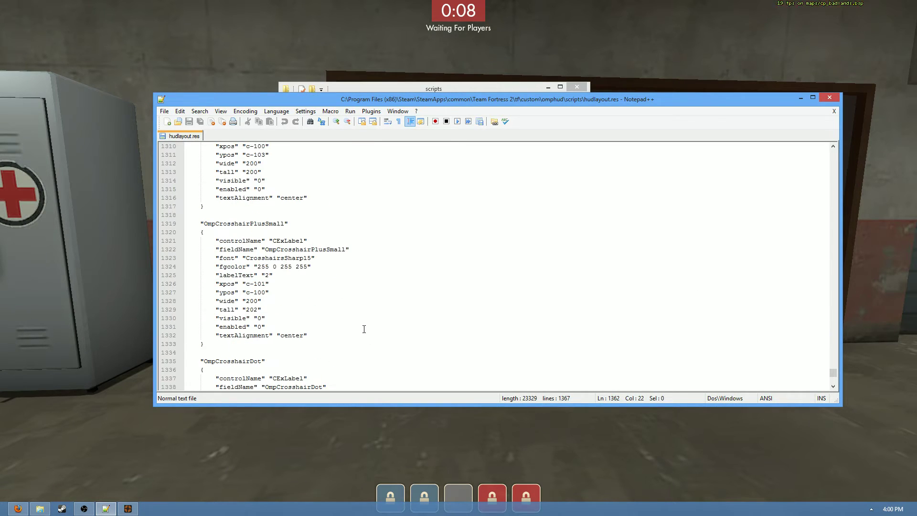
{"action": "scroll", "coordinate": [364, 329], "scroll_direction": "up", "scroll_amount": 8}
{"action": "scroll", "coordinate": [363, 329], "scroll_direction": "down", "scroll_amount": 4}
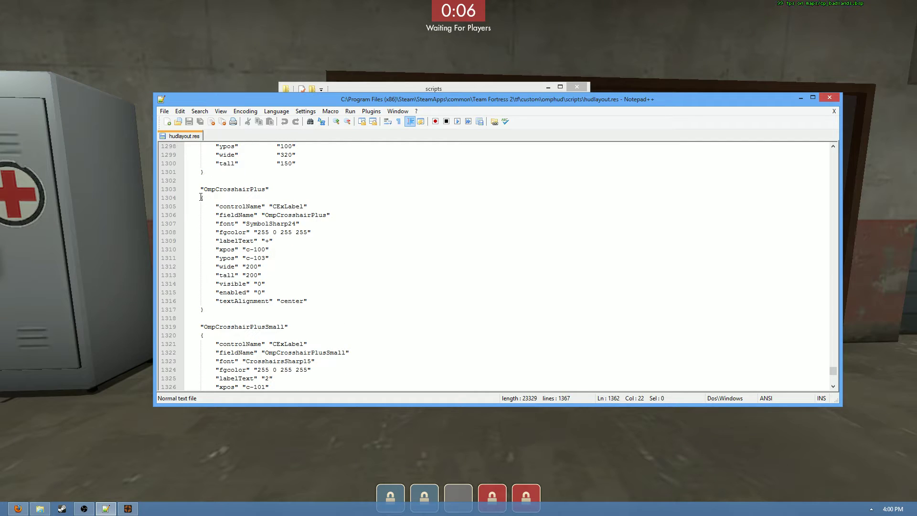
{"action": "left_click", "coordinate": [195, 190]}
{"action": "scroll", "coordinate": [304, 197], "scroll_direction": "down", "scroll_amount": 2}
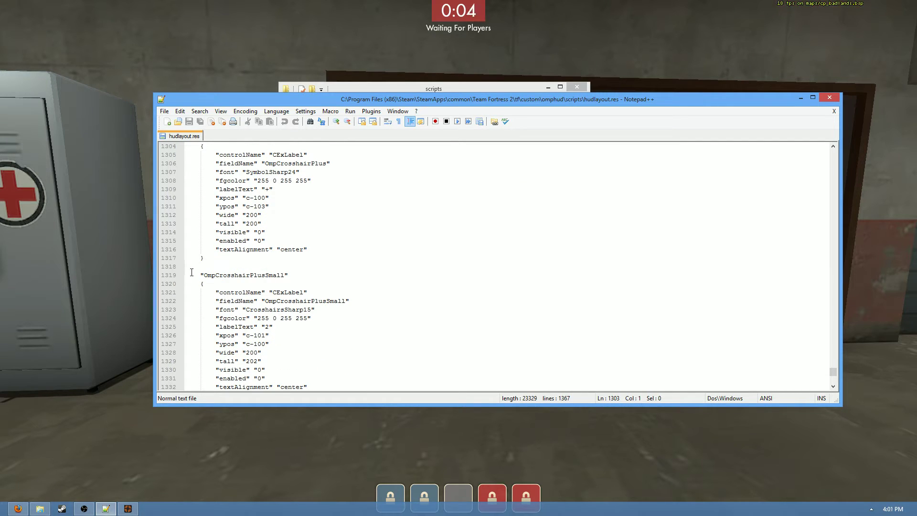
{"action": "scroll", "coordinate": [333, 272], "scroll_direction": "down", "scroll_amount": 3}
{"action": "scroll", "coordinate": [333, 273], "scroll_direction": "down", "scroll_amount": 9}
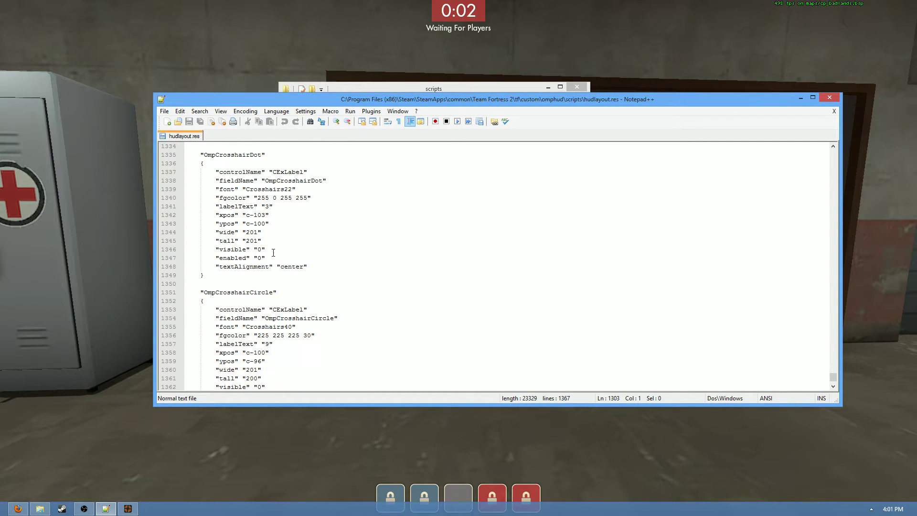
Step: Open hudlayout.res from the scripts folder of rayshud-05052013, inside custom's other huds folder
{"action": "left_click", "coordinate": [432, 89]}
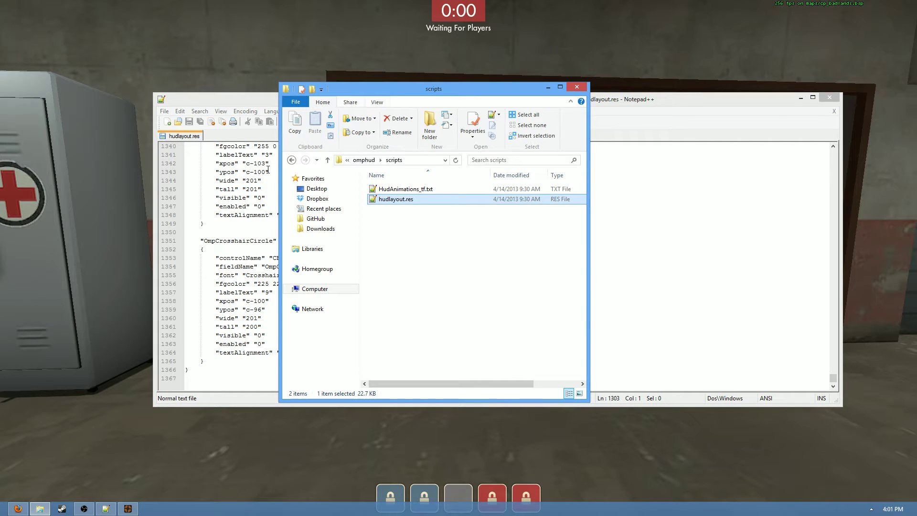
{"action": "left_click_drag", "start_coordinate": [431, 88], "coordinate": [537, 87]}
{"action": "left_click", "coordinate": [394, 161]}
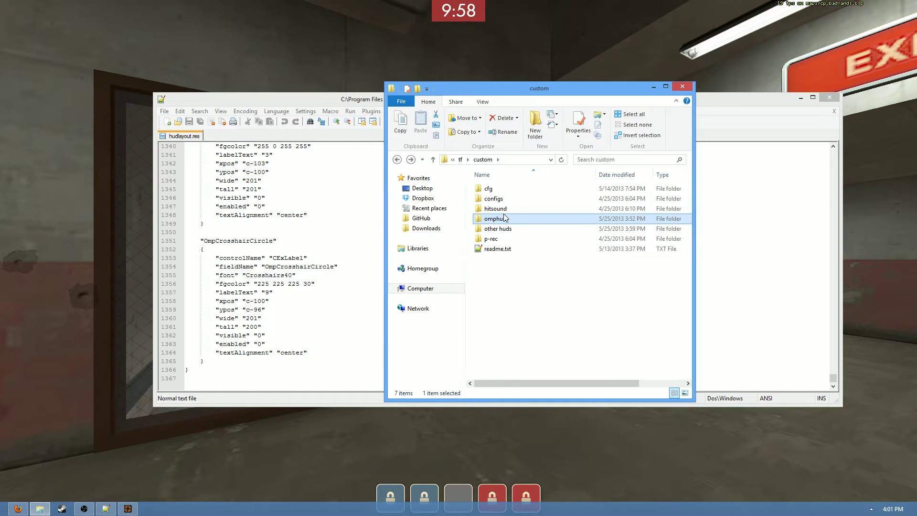
{"action": "left_click", "coordinate": [511, 229]}
{"action": "double_click", "coordinate": [511, 229]}
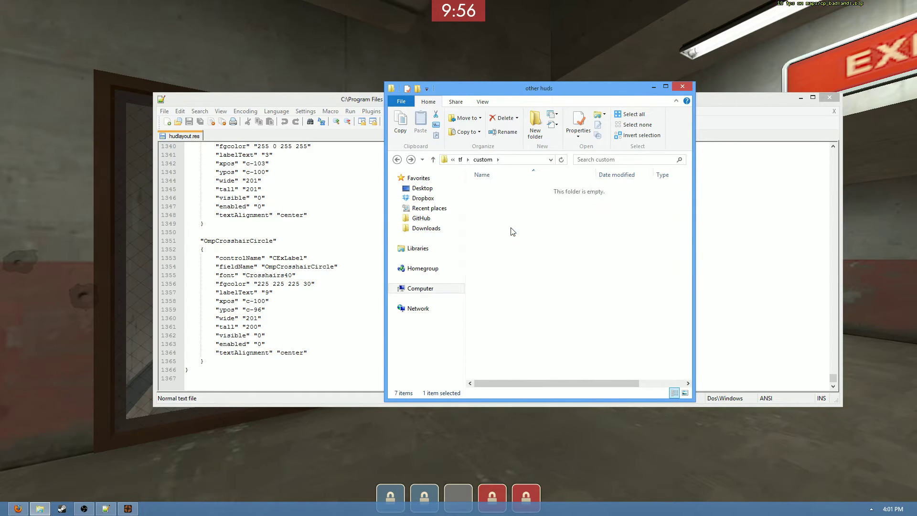
{"action": "double_click", "coordinate": [505, 189]}
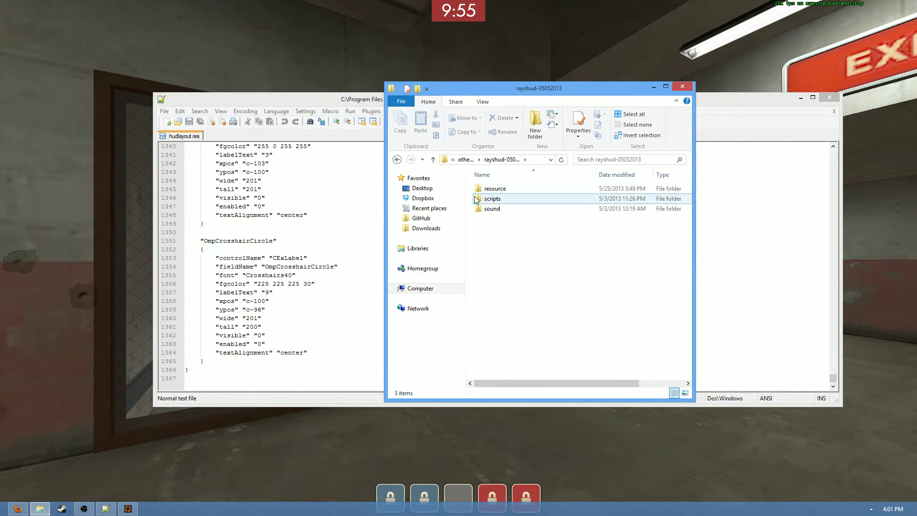
{"action": "double_click", "coordinate": [499, 198]}
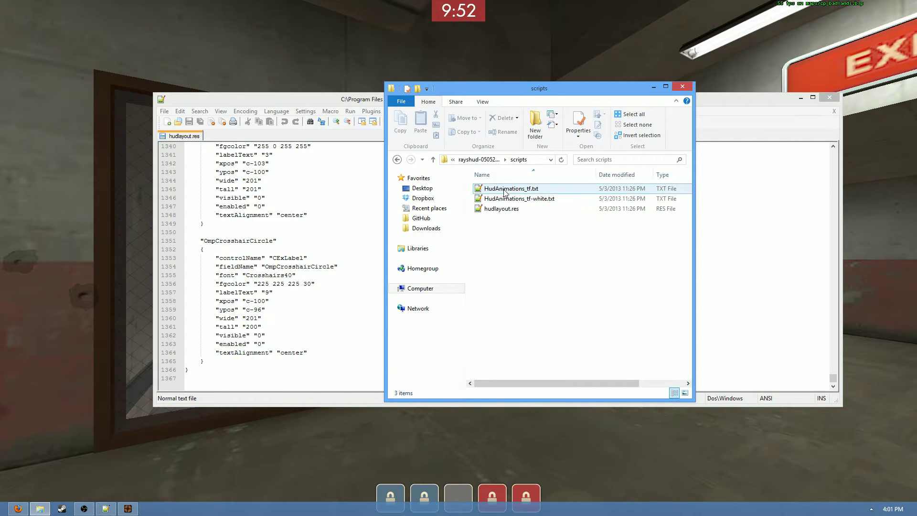
{"action": "double_click", "coordinate": [506, 210]}
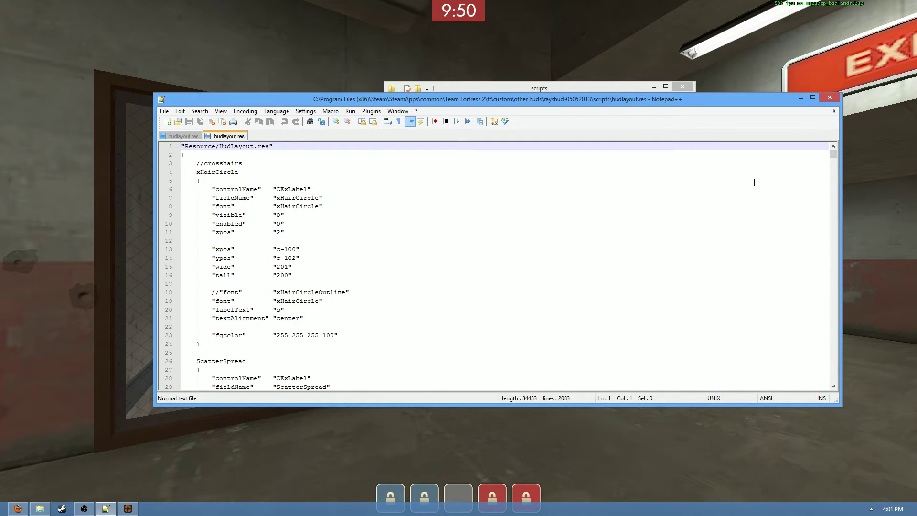
Step: Search rayshud's hudlayout.res for konrwings and copy the whole KonrWings block, from its name to the closing brace
{"action": "left_click", "coordinate": [553, 223]}
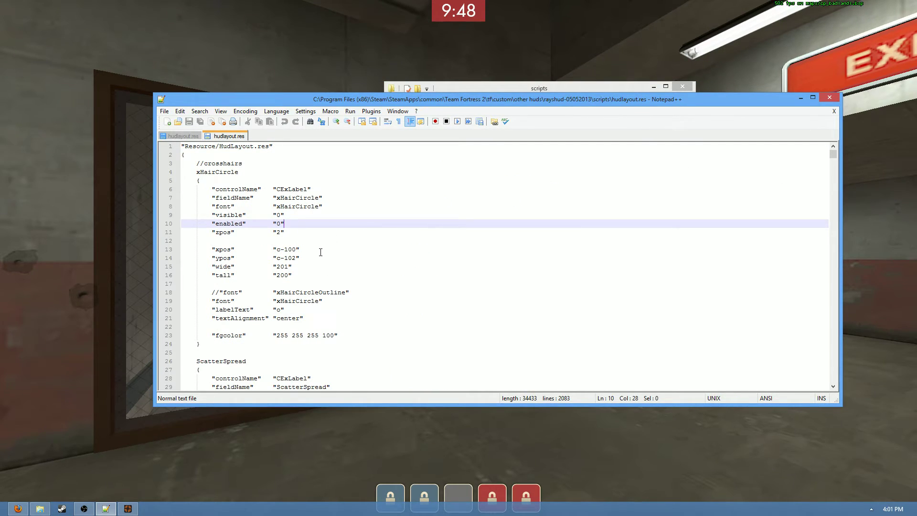
{"action": "key", "text": "ctrl+f"}
{"action": "type", "text": "konrwi"}
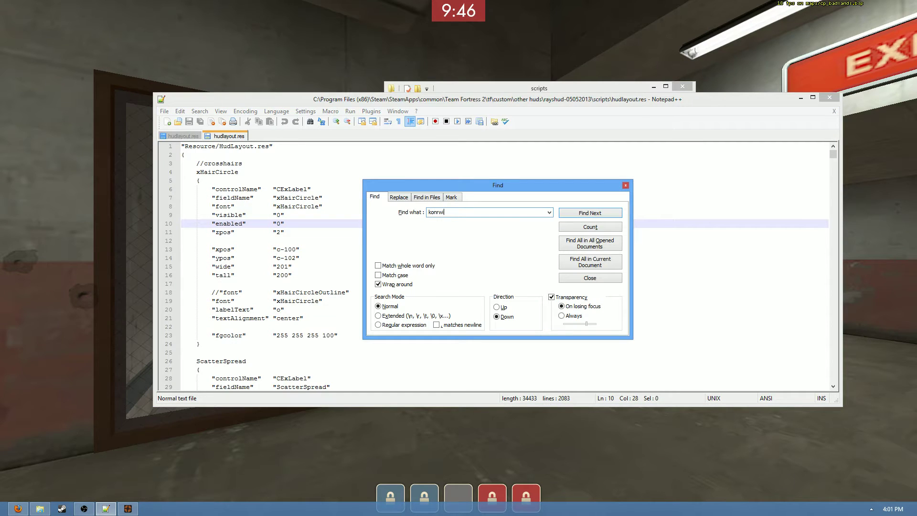
{"action": "type", "text": "ngs"}
{"action": "key", "text": "Return"}
{"action": "scroll", "coordinate": [194, 211], "scroll_direction": "down", "scroll_amount": 2}
{"action": "left_click", "coordinate": [193, 211]}
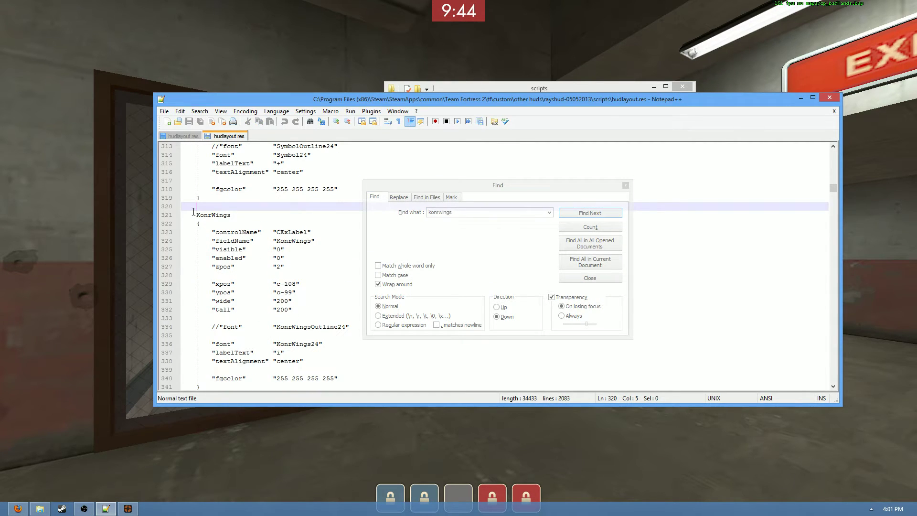
{"action": "left_click_drag", "start_coordinate": [193, 211], "coordinate": [283, 334]}
{"action": "key", "text": "ctrl+c"}
{"action": "scroll", "coordinate": [292, 286], "scroll_direction": "down", "scroll_amount": 2}
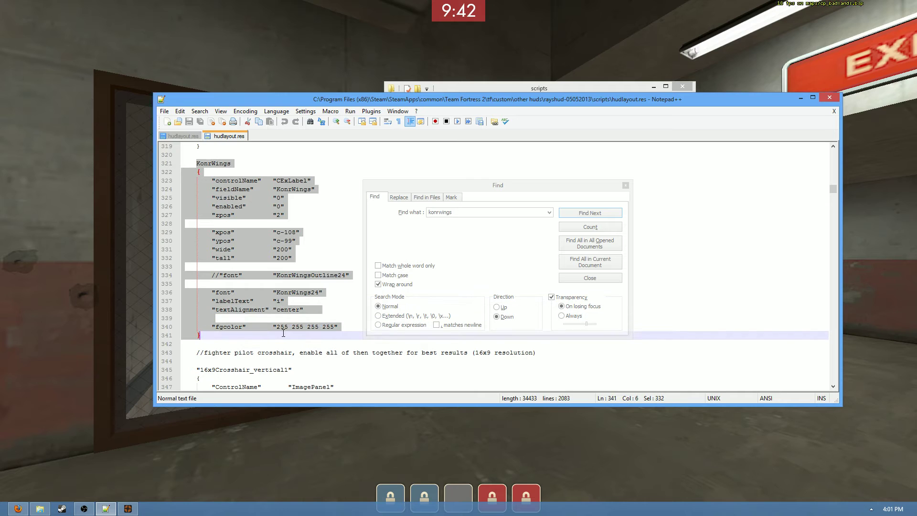
{"action": "scroll", "coordinate": [256, 280], "scroll_direction": "up", "scroll_amount": 4}
{"action": "scroll", "coordinate": [242, 281], "scroll_direction": "down", "scroll_amount": 3}
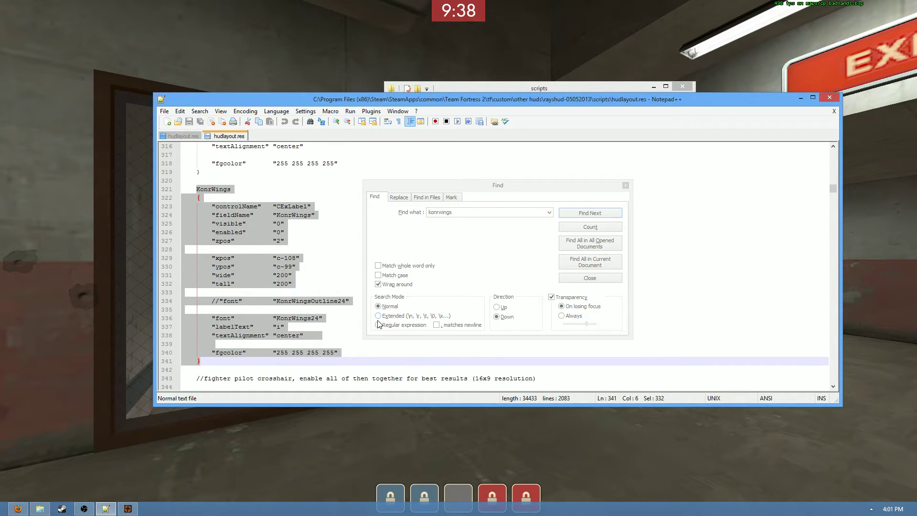
Step: Paste the KonrWings block after OmpCrosshairCircle, before the final closing brace of omphud's hudlayout.res, and save the file
{"action": "left_click", "coordinate": [184, 136]}
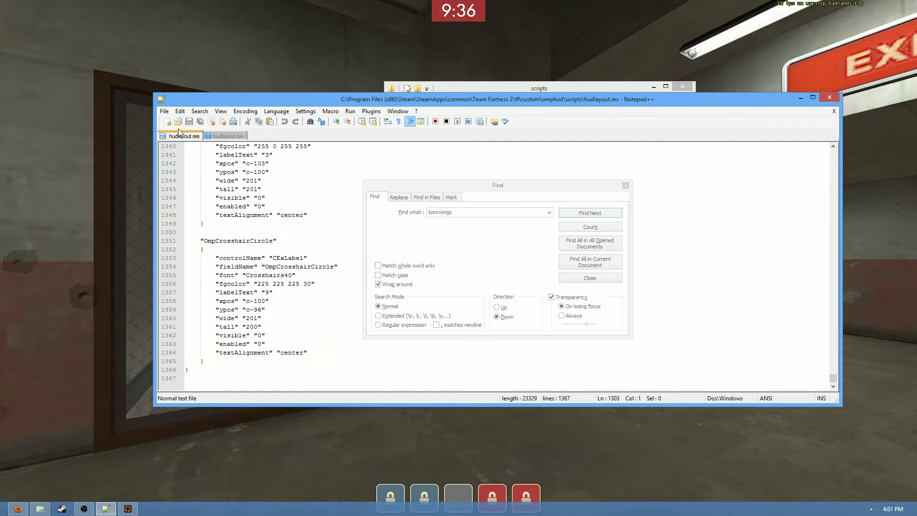
{"action": "left_click", "coordinate": [224, 364]}
{"action": "key", "text": "Return"}
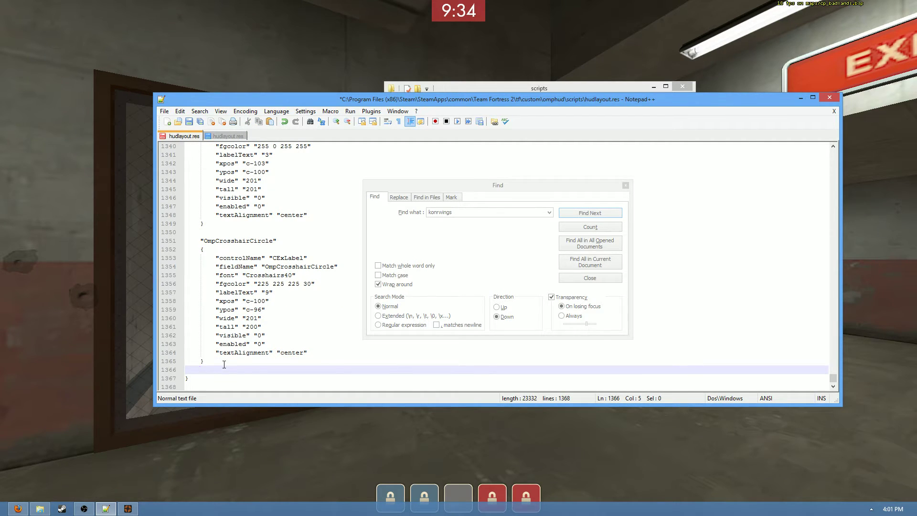
{"action": "key", "text": "ctrl+v"}
{"action": "key", "text": "ctrl+s"}
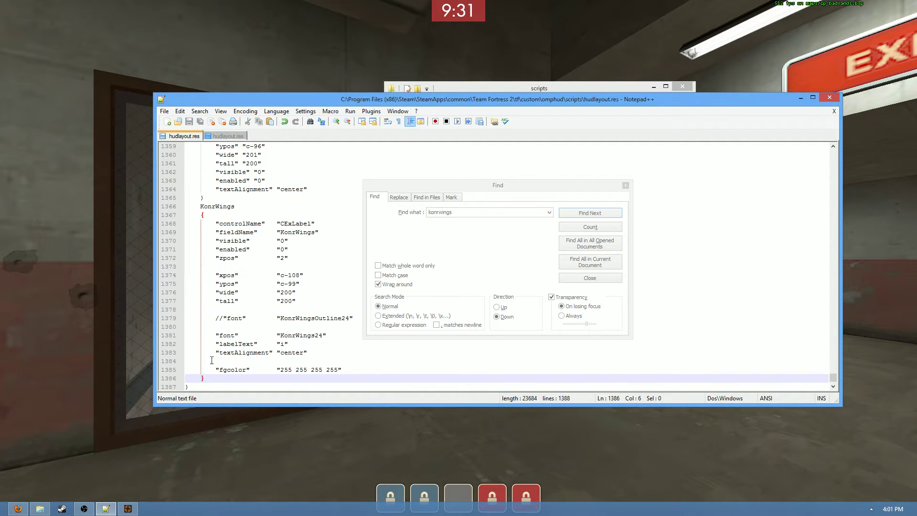
Step: Switch to Team Fortress 2, move around and fire a shot to check the current crosshair
{"action": "key", "text": "alt+Tab"}
{"action": "key", "text": "w"}
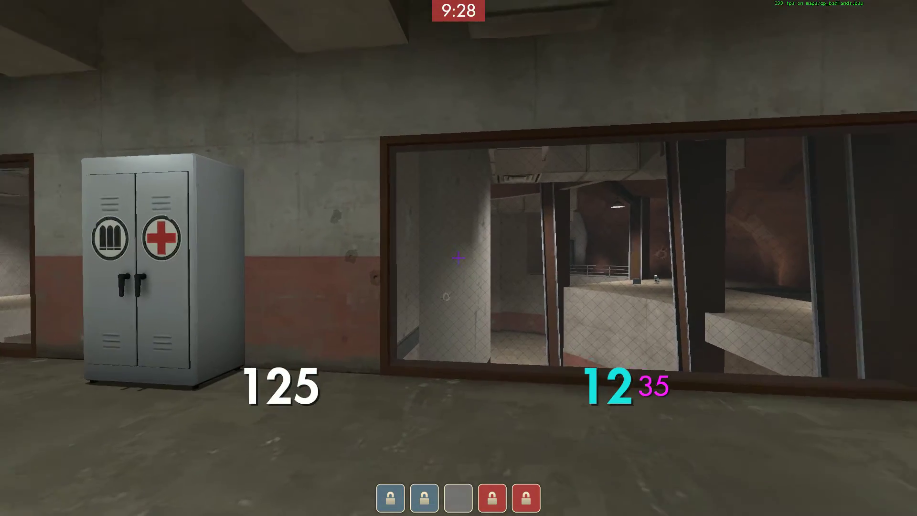
{"action": "left_click", "coordinate": [459, 260]}
{"action": "key", "text": "alt+Tab"}
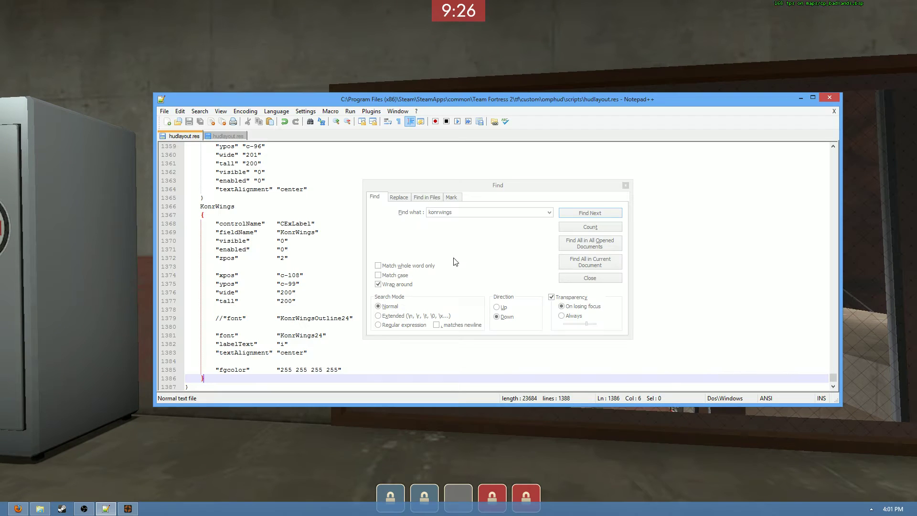
Step: Set both visible and enabled to 1 in the KonrWings block of omphud's hudlayout.res and save the file
{"action": "left_click", "coordinate": [291, 260]}
{"action": "left_click", "coordinate": [287, 245]}
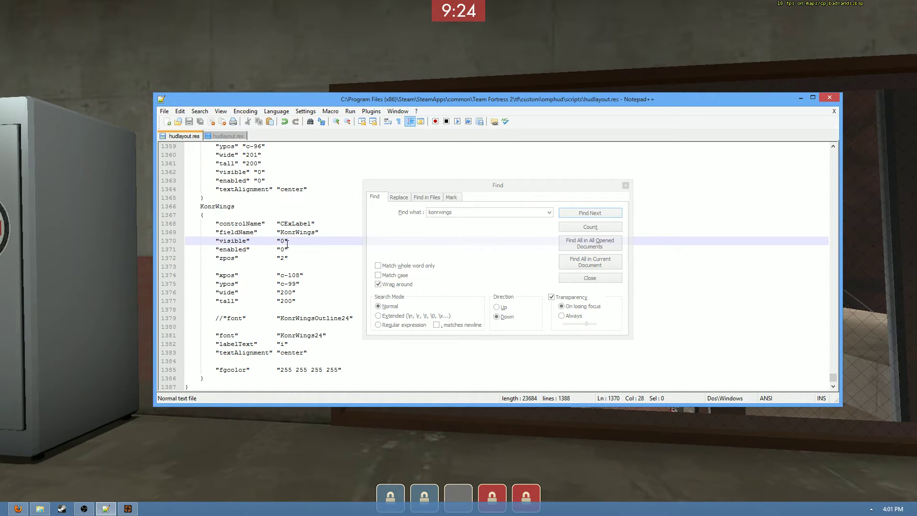
{"action": "key", "text": "BackSpace"}
{"action": "type", "text": "1"}
{"action": "key", "text": "Down"}
{"action": "key", "text": "Left"}
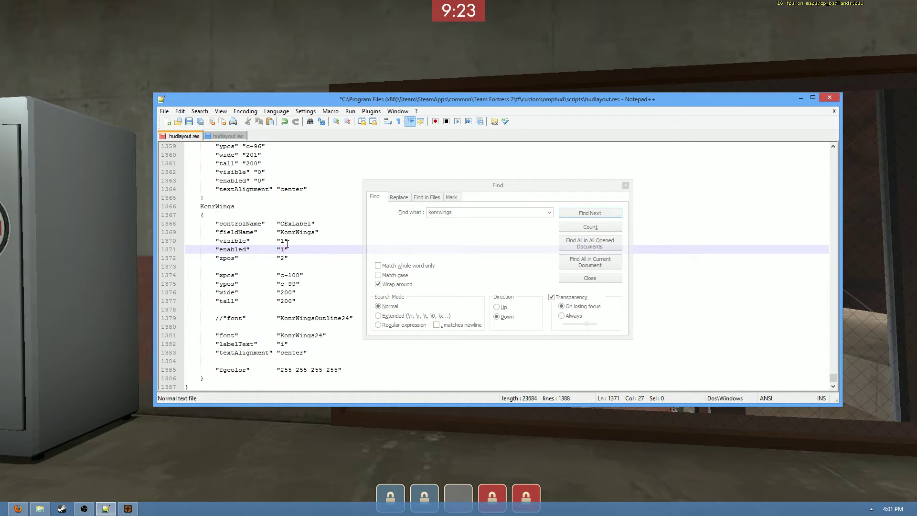
{"action": "key", "text": "ctrl+s"}
Step: Return to Team Fortress 2 and move around to examine how the KonrWings crosshair is drawn
{"action": "key", "text": "alt+Tab"}
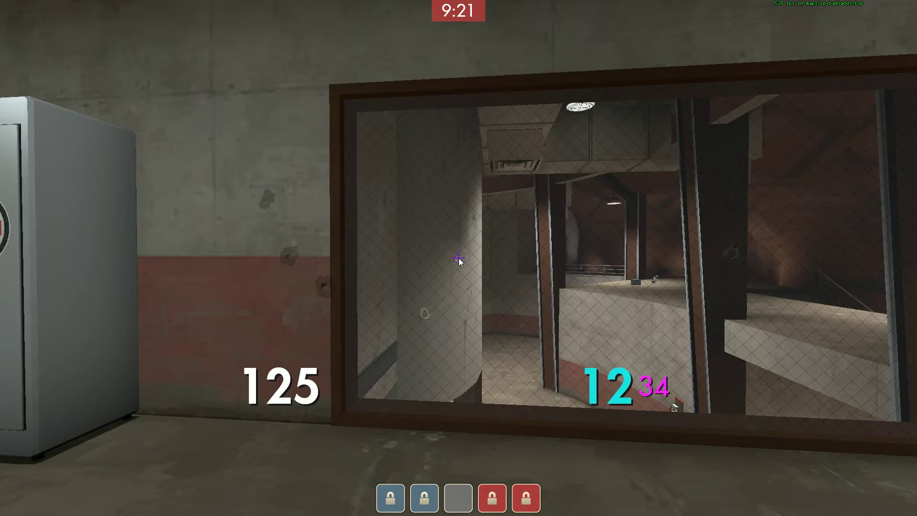
{"action": "key", "text": "d"}
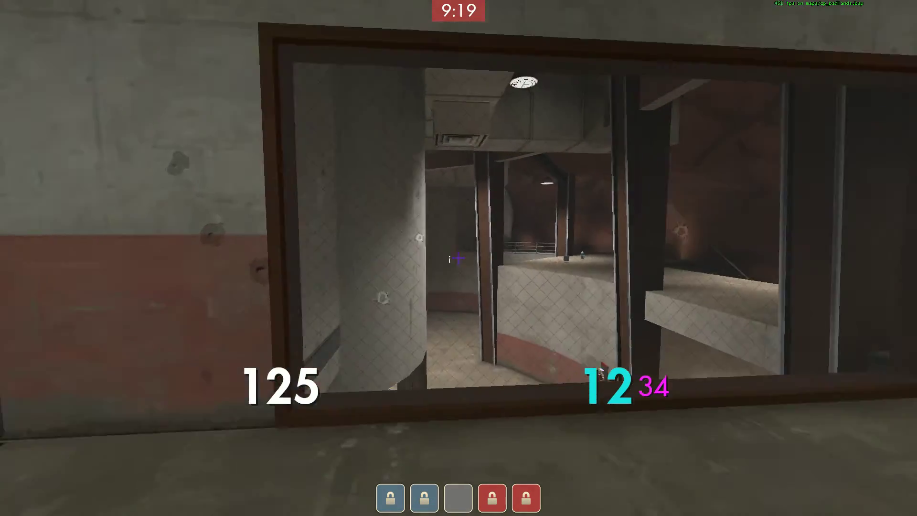
{"action": "key", "text": "w"}
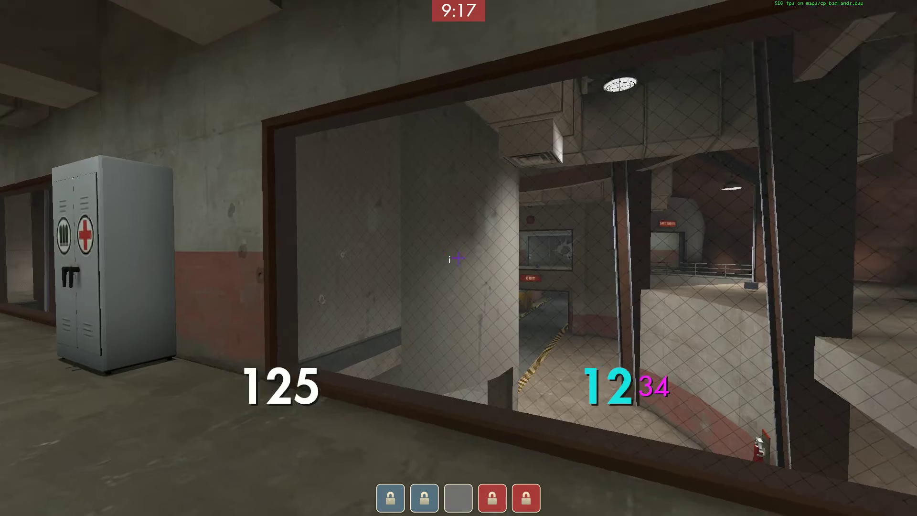
{"action": "key", "text": "s"}
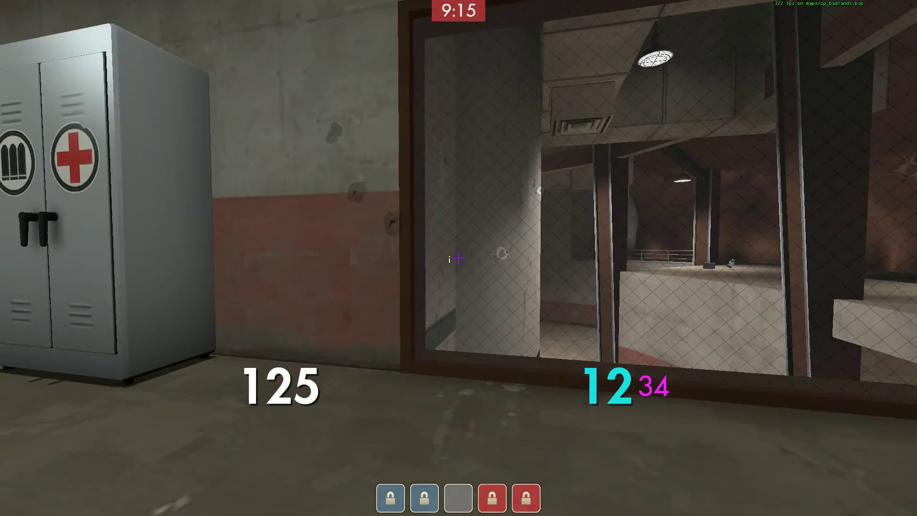
{"action": "key", "text": "s"}
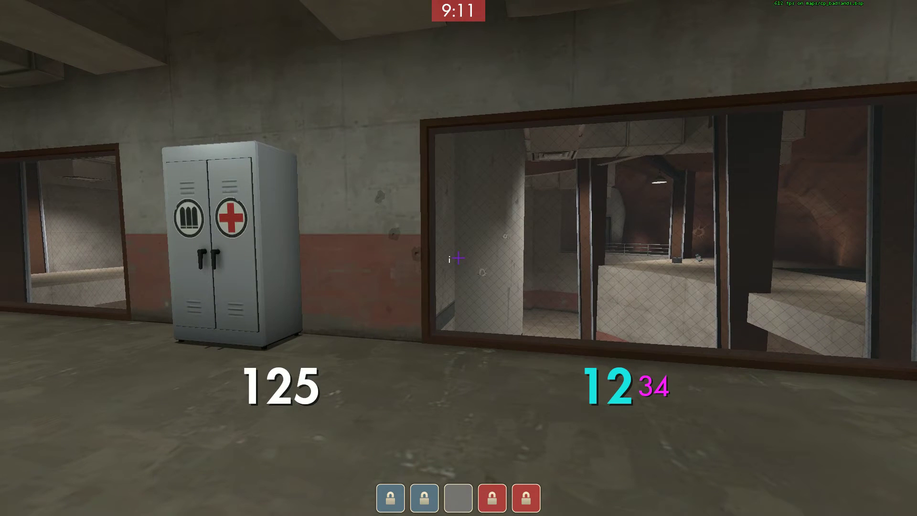
{"action": "key", "text": "alt+Tab"}
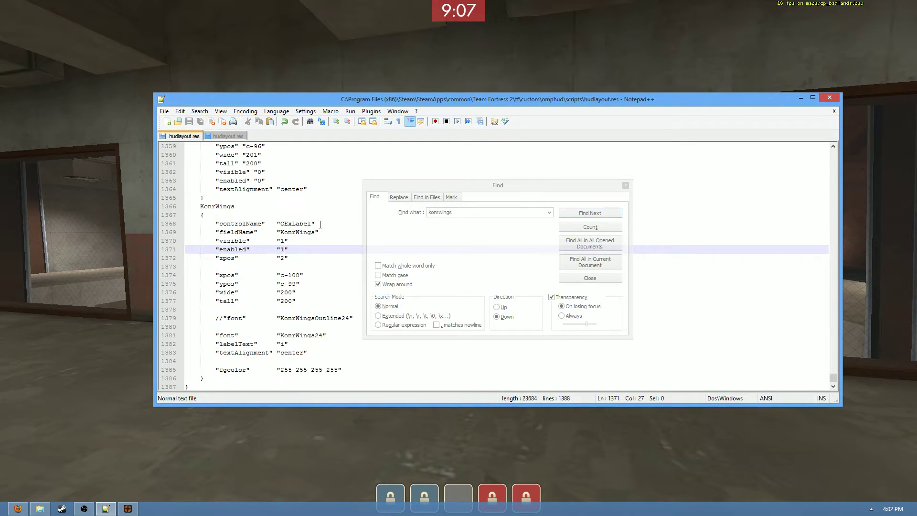
Step: Open ClientScheme.res from rayshud's resource folder in Notepad++
{"action": "left_click", "coordinate": [40, 509]}
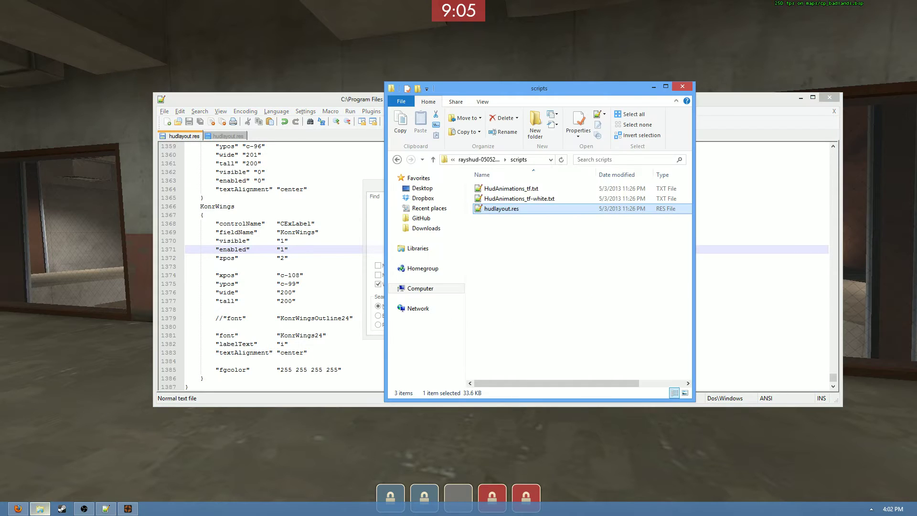
{"action": "left_click", "coordinate": [495, 161]}
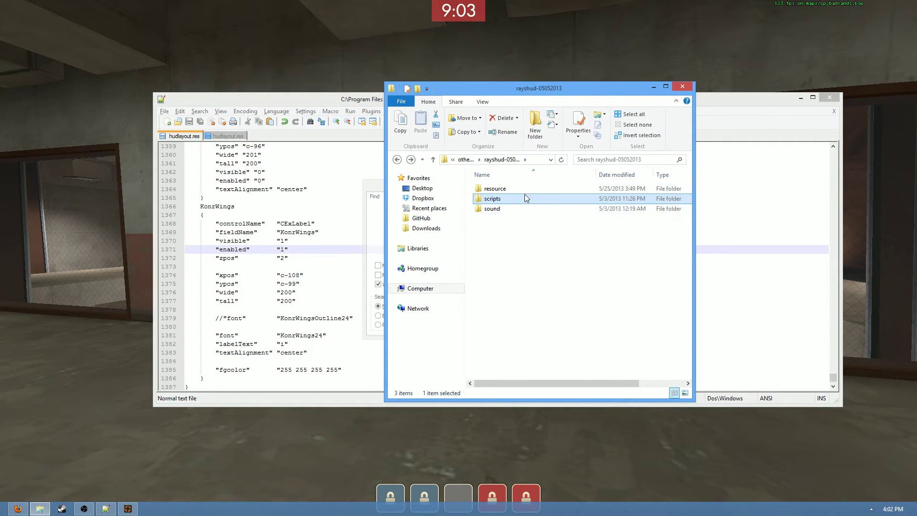
{"action": "double_click", "coordinate": [524, 193]}
{"action": "double_click", "coordinate": [511, 266]}
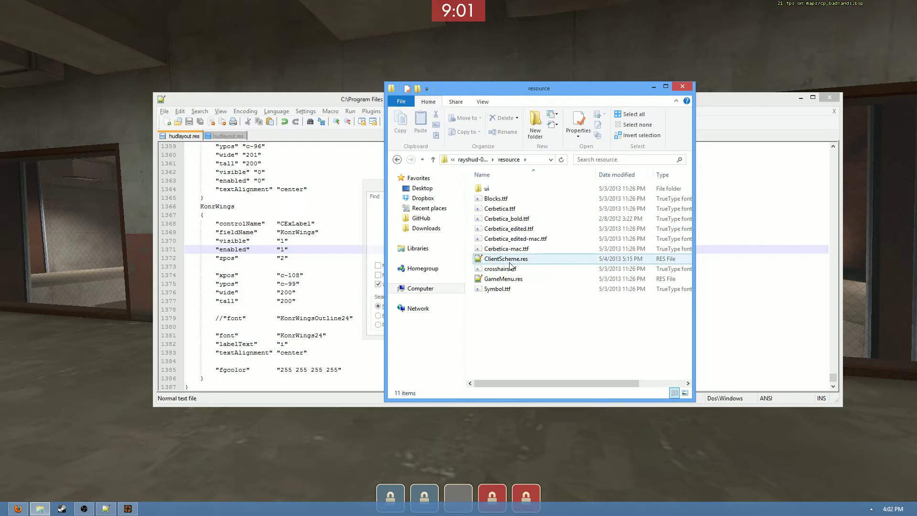
Step: Go back to the custom folder and open ClientScheme.res from omphud's resource folder
{"action": "left_click", "coordinate": [406, 87]}
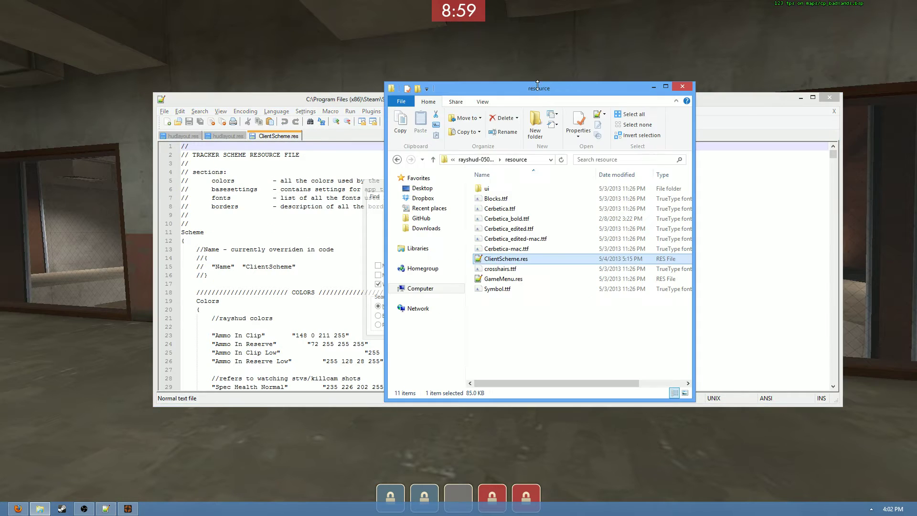
{"action": "left_click", "coordinate": [397, 159]}
{"action": "left_click", "coordinate": [397, 159]}
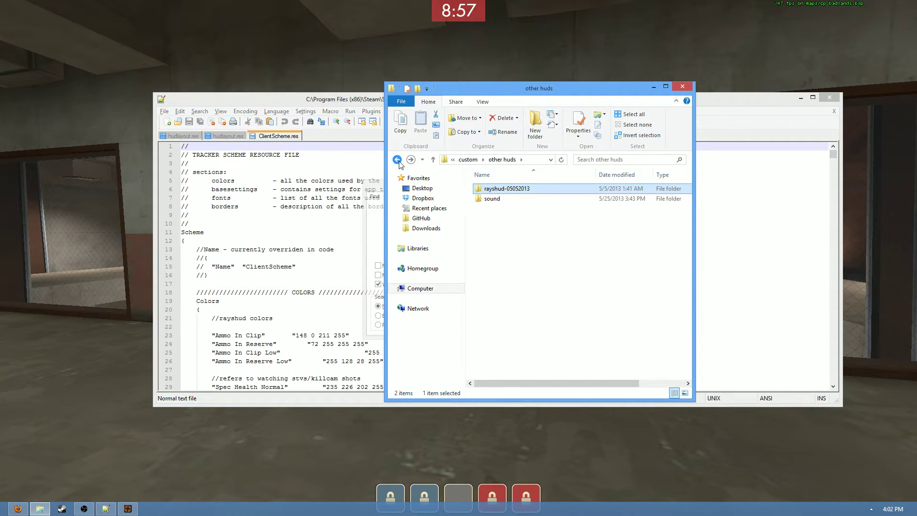
{"action": "left_click", "coordinate": [397, 160]}
{"action": "double_click", "coordinate": [492, 218]}
{"action": "double_click", "coordinate": [488, 191]}
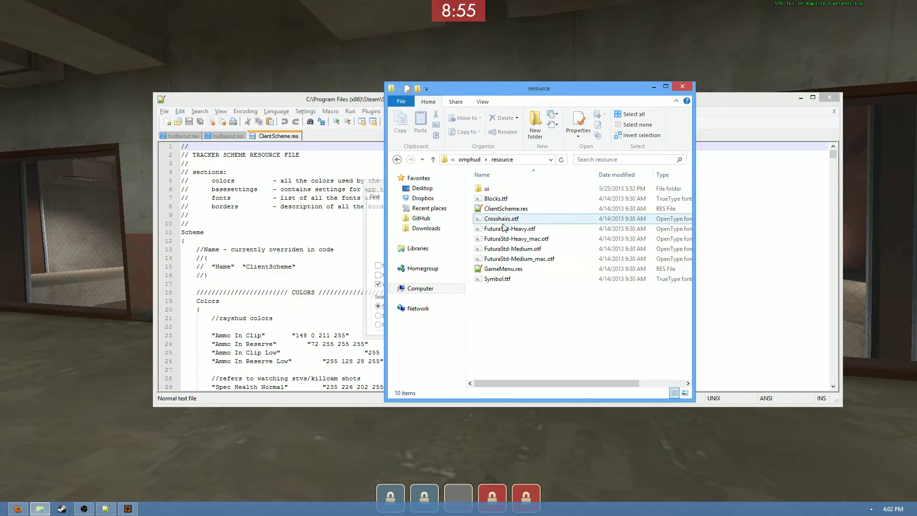
{"action": "double_click", "coordinate": [477, 208]}
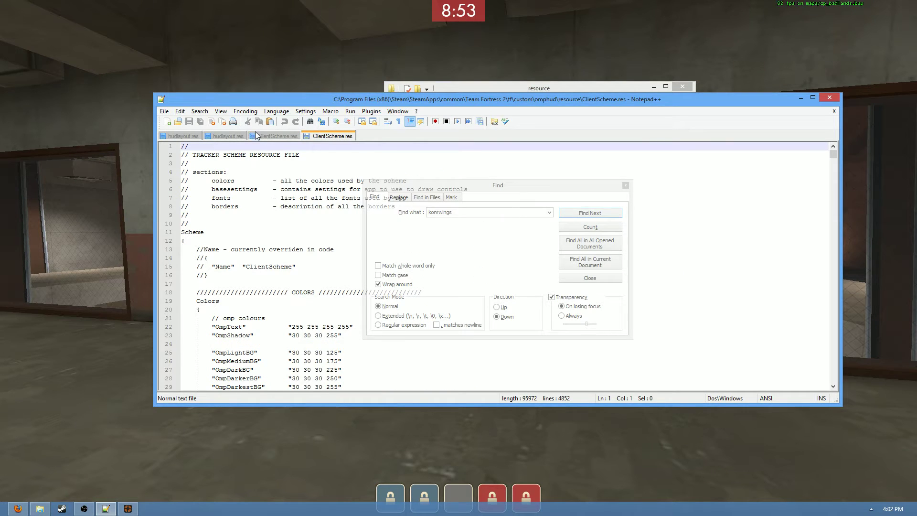
Step: Check the KonrWings font name in rayshud's hudlayout.res, and search rayshud's ClientScheme.res for konrwings24
{"action": "left_click", "coordinate": [254, 137]}
{"action": "left_click", "coordinate": [479, 240]}
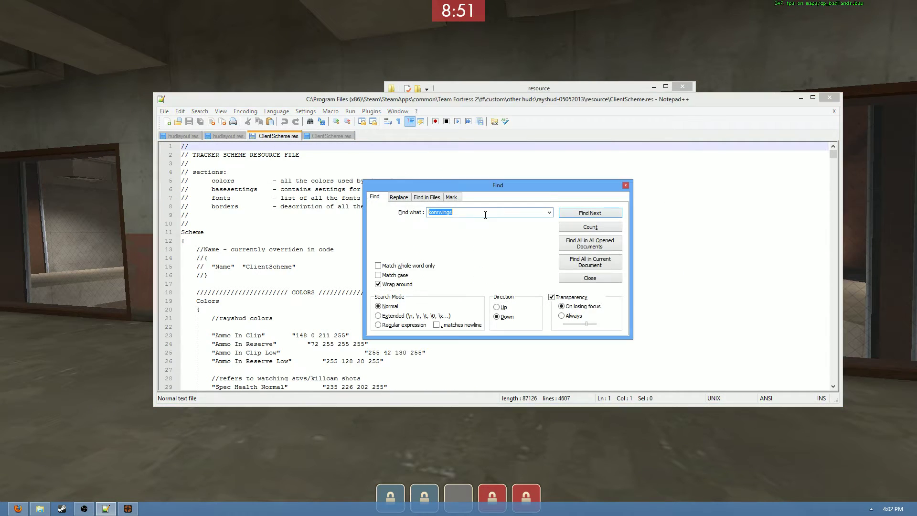
{"action": "left_click", "coordinate": [227, 137]}
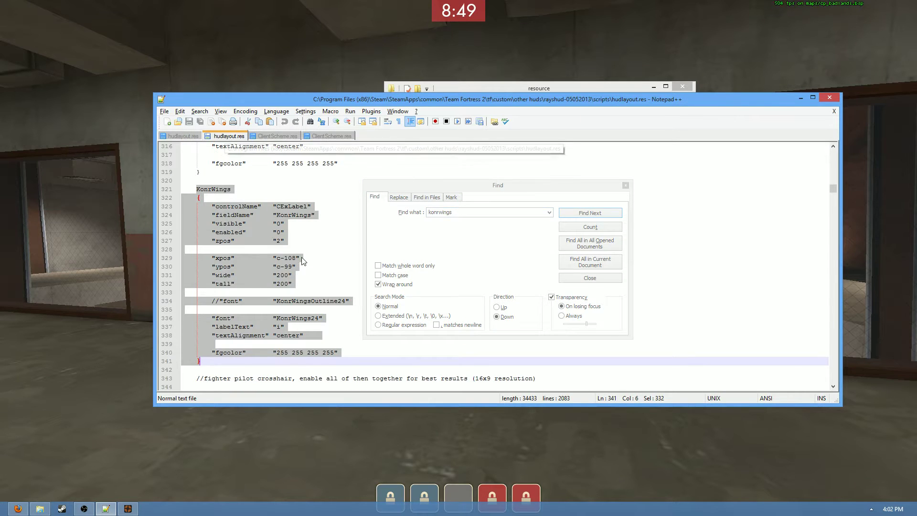
{"action": "left_click", "coordinate": [304, 284]}
{"action": "left_click", "coordinate": [438, 235]}
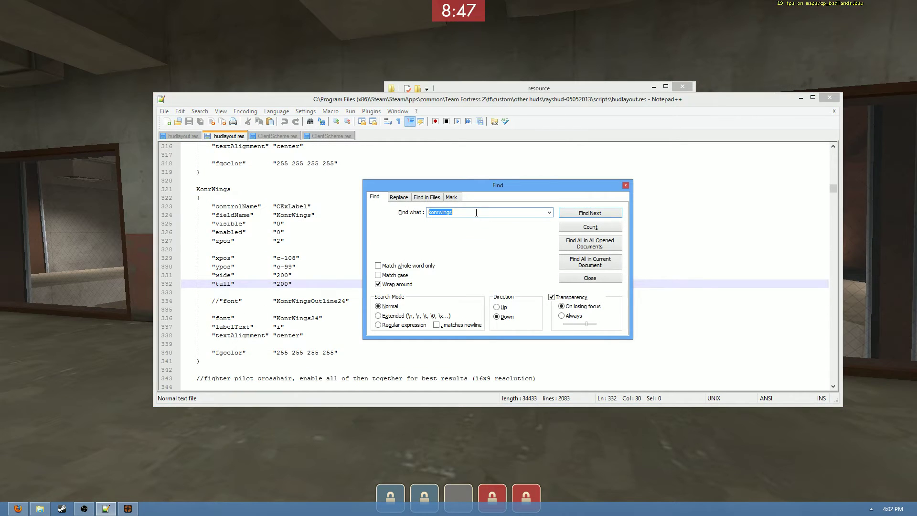
{"action": "left_click", "coordinate": [476, 212]}
{"action": "left_click", "coordinate": [278, 136]}
{"action": "left_click", "coordinate": [468, 219]}
{"action": "key", "text": "Return"}
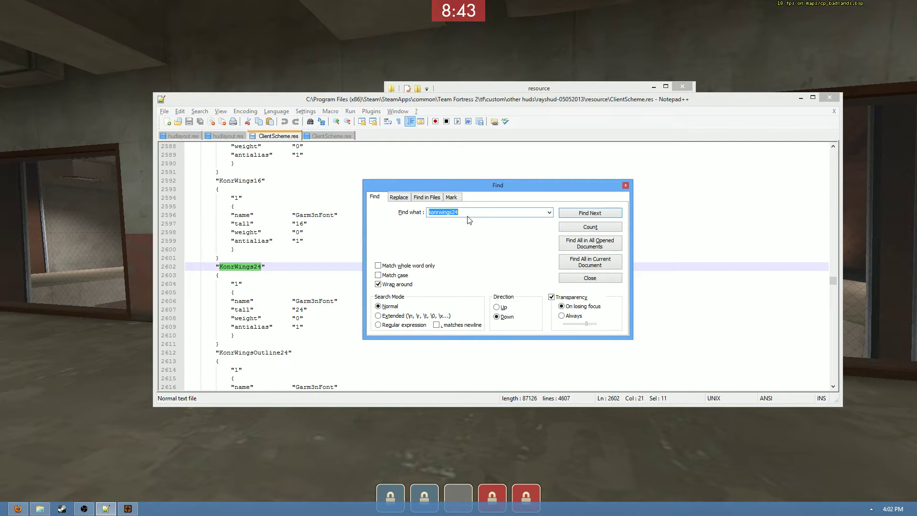
Step: Copy the whole KonrWings24 font block from rayshud's ClientScheme.res
{"action": "left_click", "coordinate": [220, 343]}
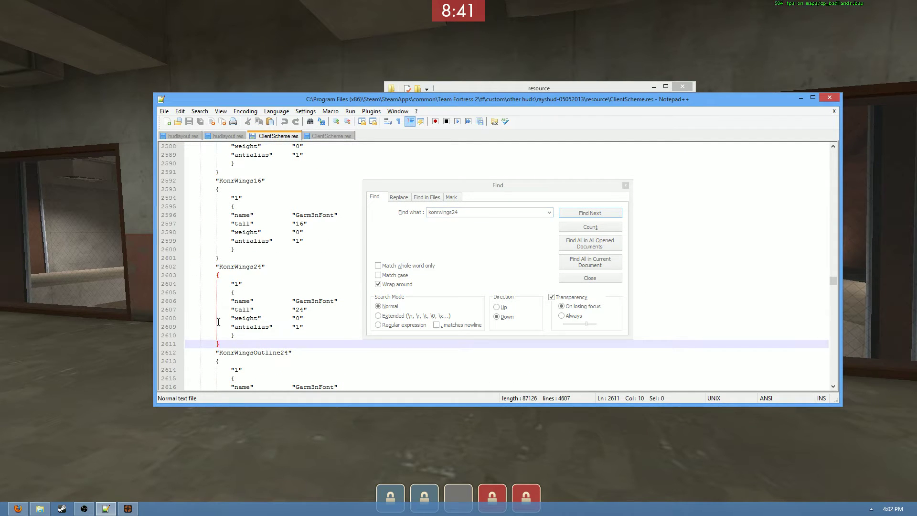
{"action": "left_click_drag", "start_coordinate": [221, 344], "coordinate": [159, 273]}
{"action": "key", "text": "ctrl+c"}
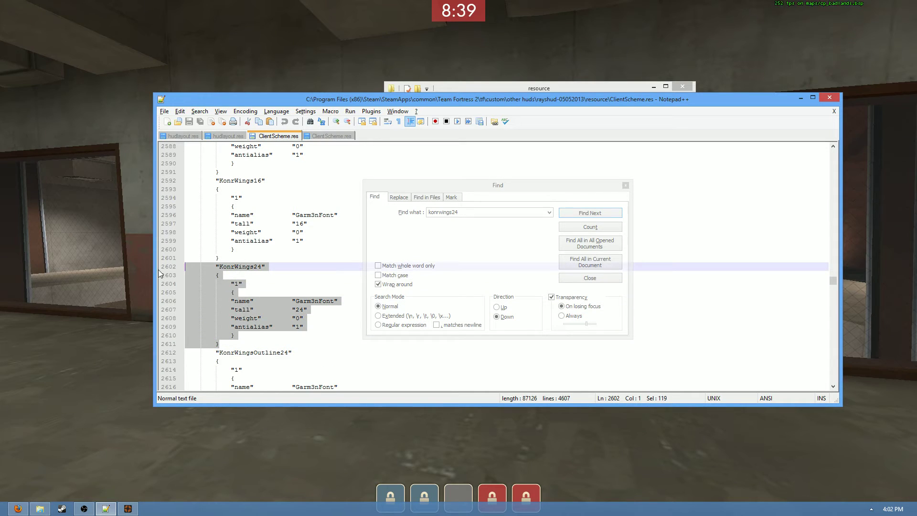
Step: Search omphud's ClientScheme.res for ECON FONT and find the start of the omp fonts section below it
{"action": "left_click", "coordinate": [332, 138]}
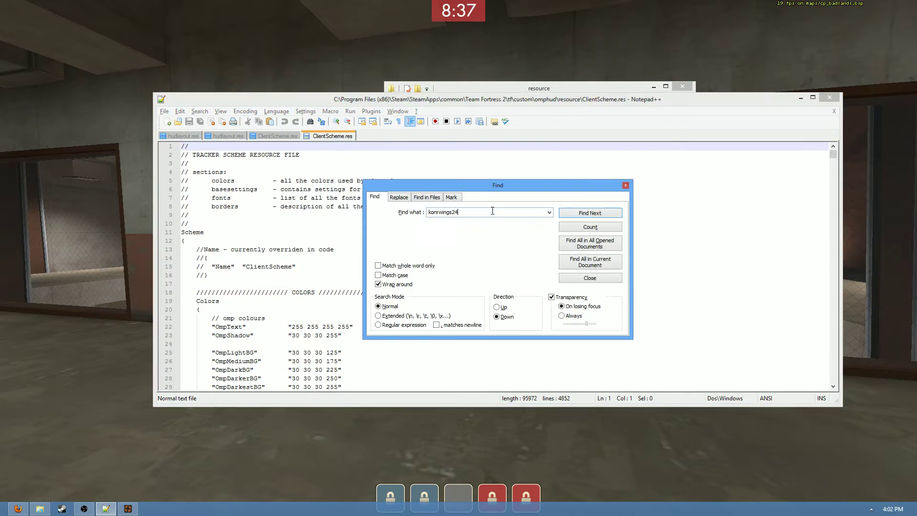
{"action": "key", "text": "ctrl+f"}
{"action": "type", "text": "ECON FONT"}
{"action": "key", "text": "Return"}
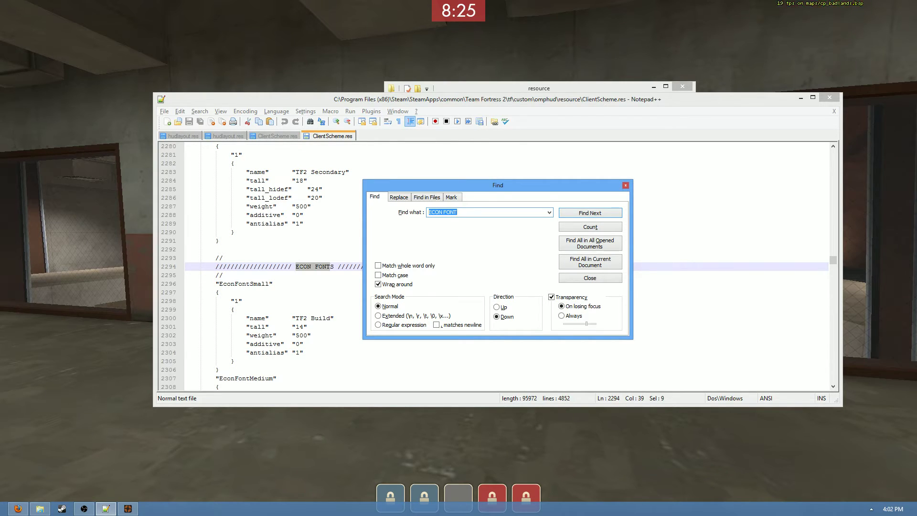
{"action": "left_click", "coordinate": [295, 311]}
{"action": "scroll", "coordinate": [294, 323], "scroll_direction": "down", "scroll_amount": 8}
{"action": "scroll", "coordinate": [294, 323], "scroll_direction": "down", "scroll_amount": 7}
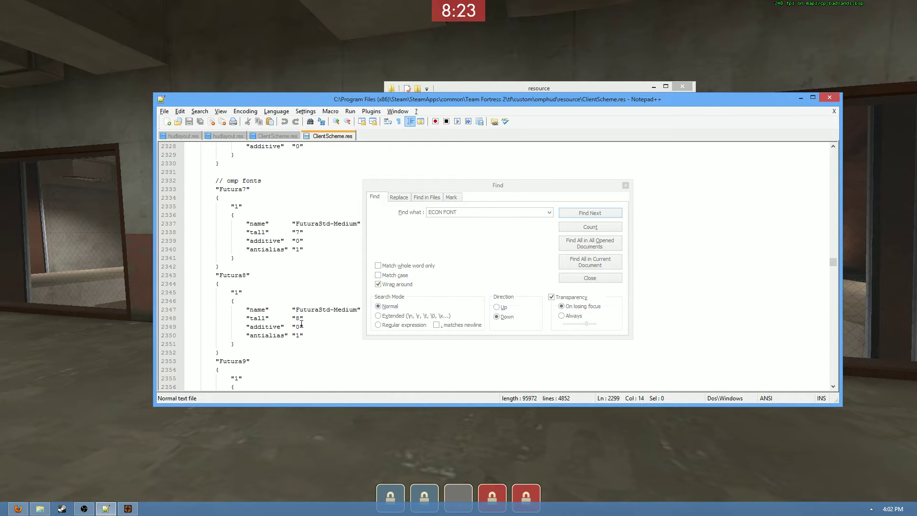
{"action": "scroll", "coordinate": [258, 267], "scroll_direction": "up", "scroll_amount": 1}
{"action": "left_click", "coordinate": [268, 232]}
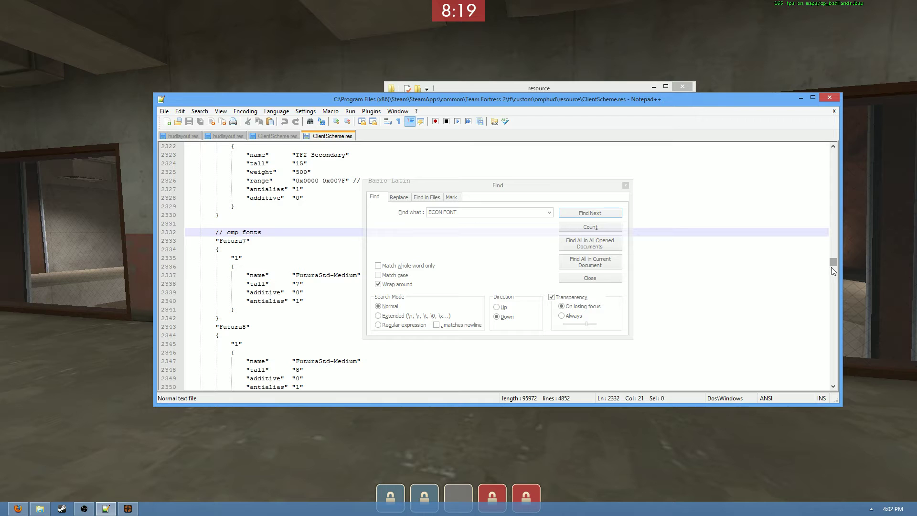
Step: Paste the KonrWings24 block after BlocksSharp64 at the end of omphud's font definitions and fix its indentation
{"action": "left_click_drag", "start_coordinate": [832, 264], "coordinate": [832, 309]}
{"action": "left_click", "coordinate": [256, 303]}
{"action": "scroll", "coordinate": [256, 310], "scroll_direction": "down", "scroll_amount": 6}
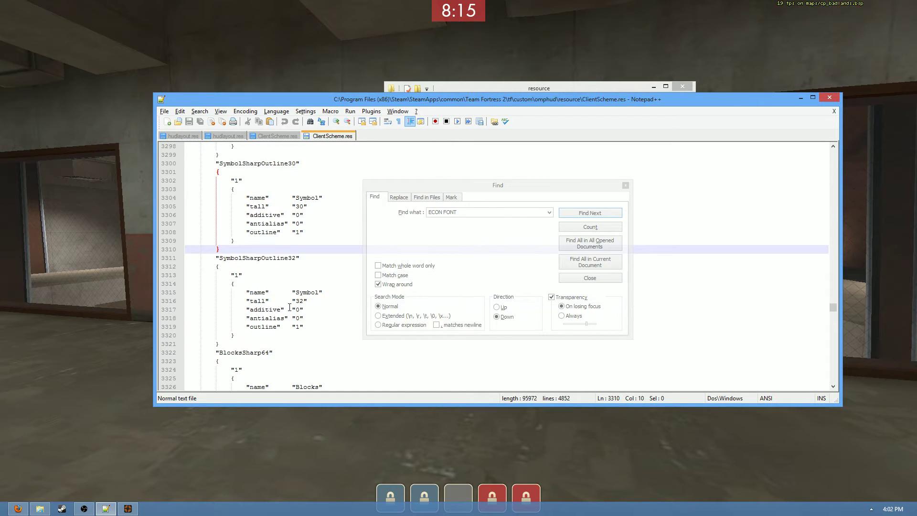
{"action": "left_click", "coordinate": [262, 326]}
{"action": "key", "text": "ctrl+v"}
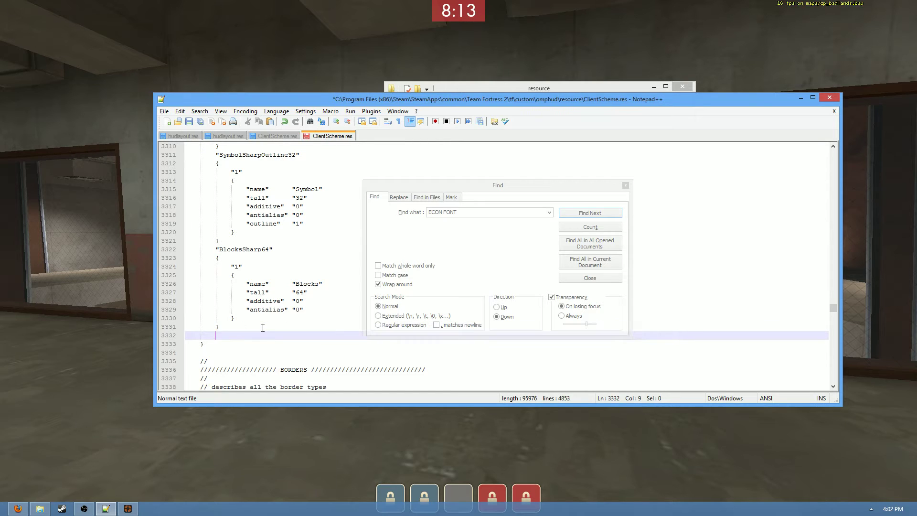
{"action": "left_click", "coordinate": [242, 299]}
{"action": "key", "text": "BackSpace"}
{"action": "key", "text": "BackSpace"}
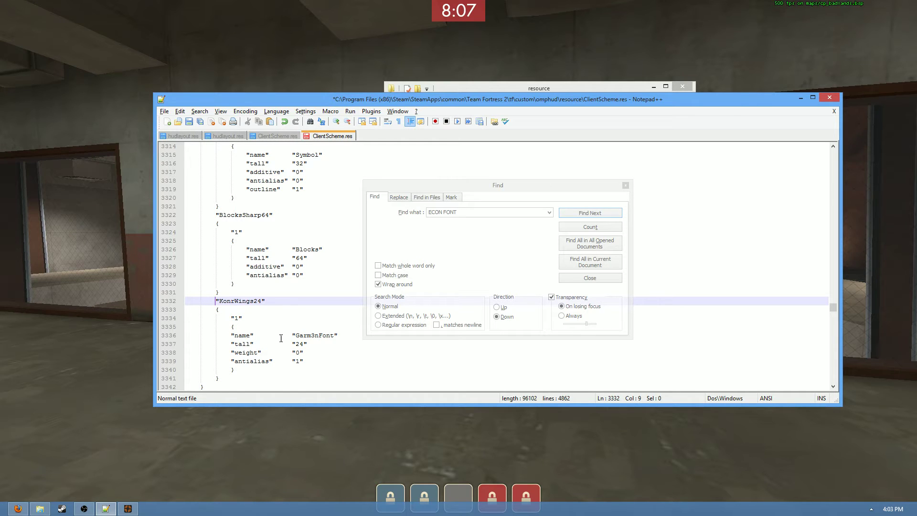
Step: Copy the "11" // Konr Wings entry that loads Garm3nFont.ttf near the end of rayshud's ClientScheme.res
{"action": "left_click", "coordinate": [270, 135]}
{"action": "left_click", "coordinate": [298, 241]}
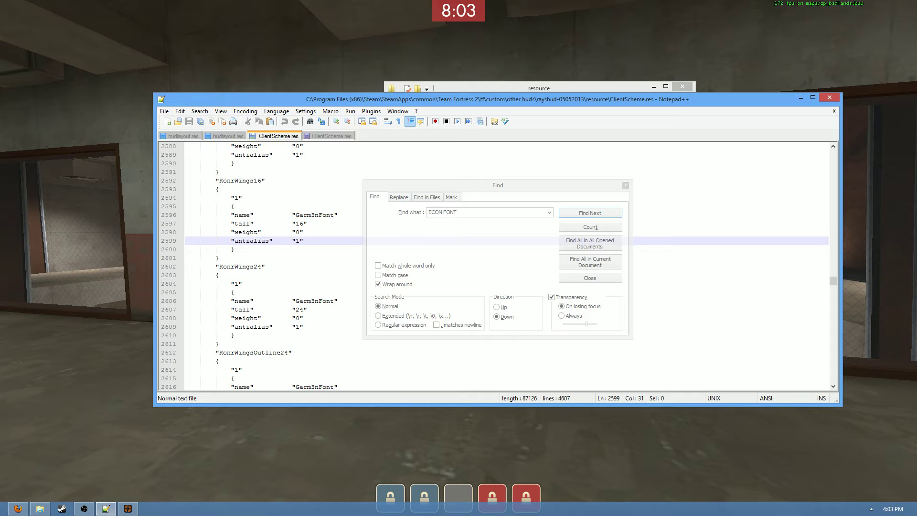
{"action": "left_click_drag", "start_coordinate": [834, 283], "coordinate": [832, 382]}
{"action": "left_click", "coordinate": [254, 301]}
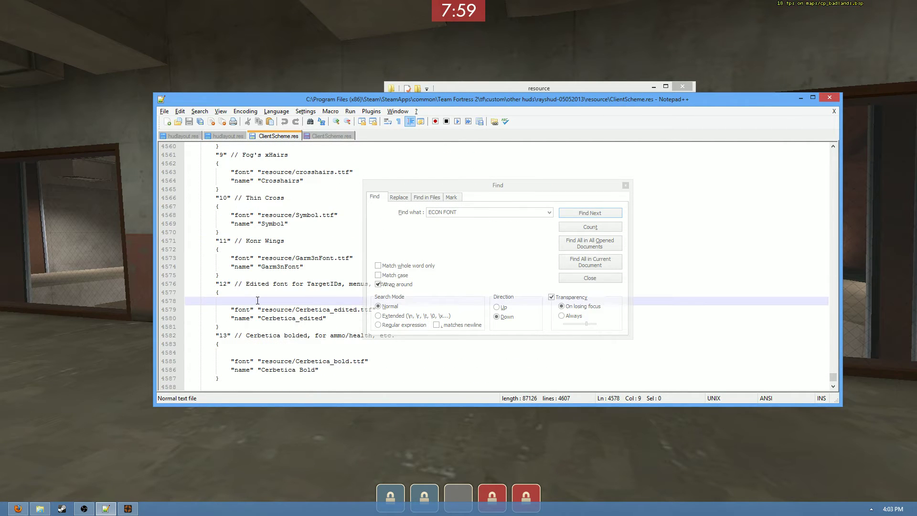
{"action": "scroll", "coordinate": [254, 287], "scroll_direction": "up", "scroll_amount": 1}
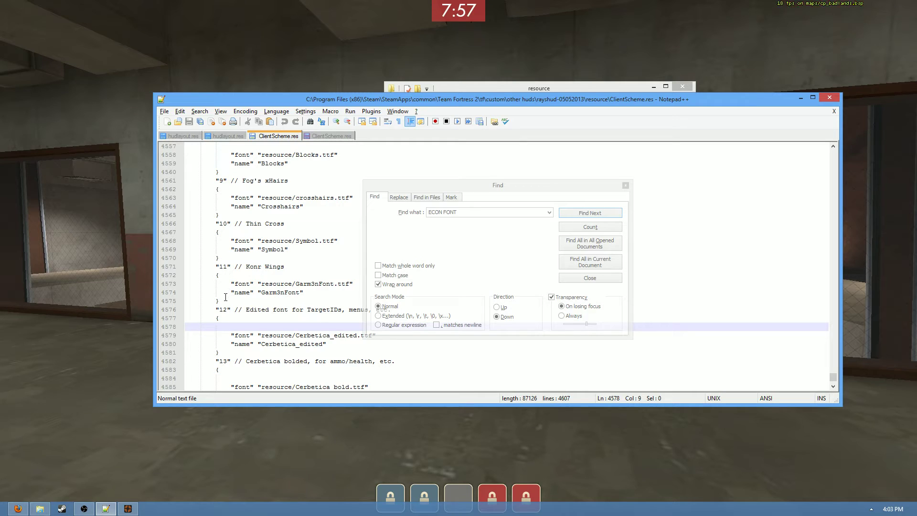
{"action": "left_click_drag", "start_coordinate": [220, 301], "coordinate": [146, 263]}
{"action": "key", "text": "ctrl+c"}
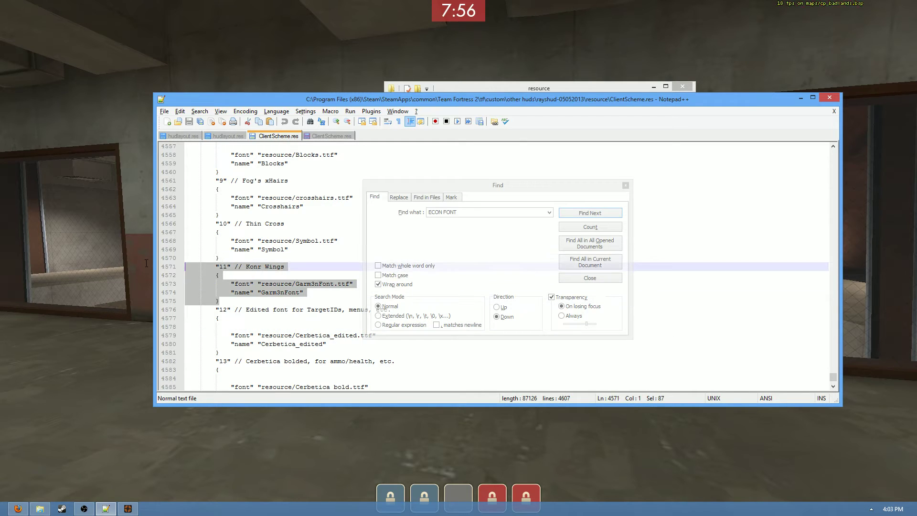
Step: Paste the Konr Wings font entry after the Blocks entry at the end of omphud's ClientScheme.res and align its indentation
{"action": "left_click", "coordinate": [323, 138]}
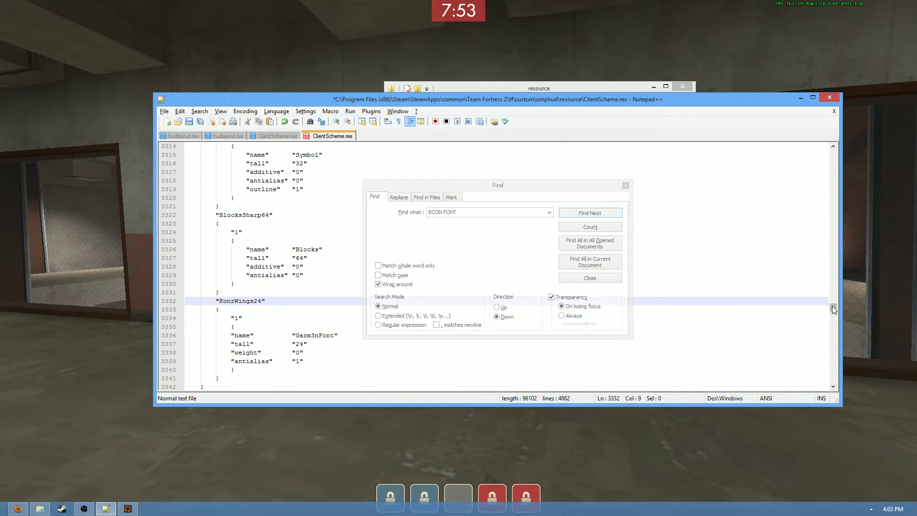
{"action": "left_click_drag", "start_coordinate": [832, 306], "coordinate": [841, 383]}
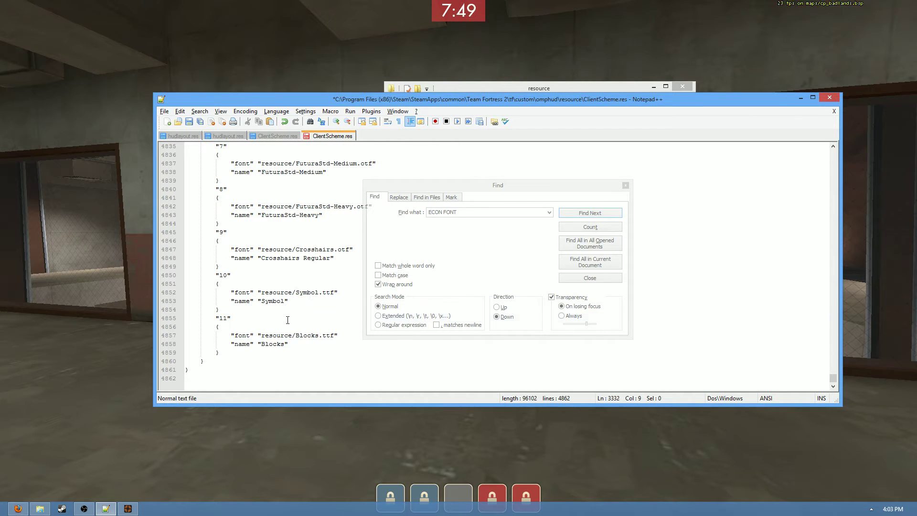
{"action": "left_click", "coordinate": [268, 319]}
{"action": "left_click", "coordinate": [237, 351]}
{"action": "key", "text": "Return"}
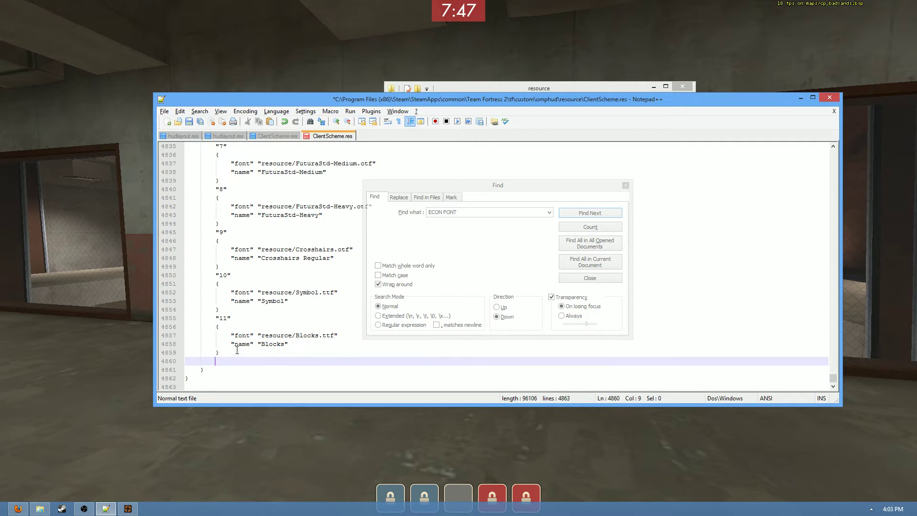
{"action": "key", "text": "ctrl+v"}
{"action": "left_click", "coordinate": [239, 344]}
{"action": "key", "text": "BackSpace"}
{"action": "key", "text": "BackSpace"}
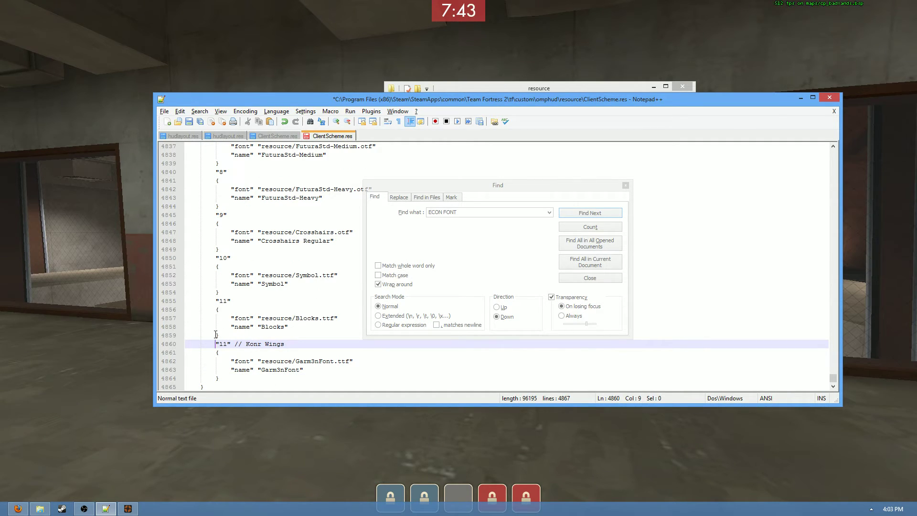
Step: Renumber the pasted Konr Wings font entry to 12 and save omphud's ClientScheme.res
{"action": "scroll", "coordinate": [229, 277], "scroll_direction": "up", "scroll_amount": 4}
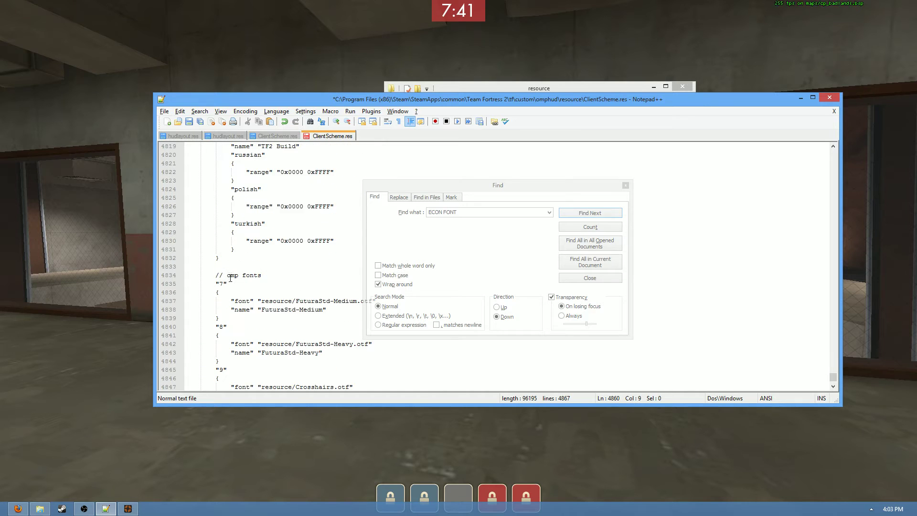
{"action": "scroll", "coordinate": [229, 277], "scroll_direction": "down", "scroll_amount": 5}
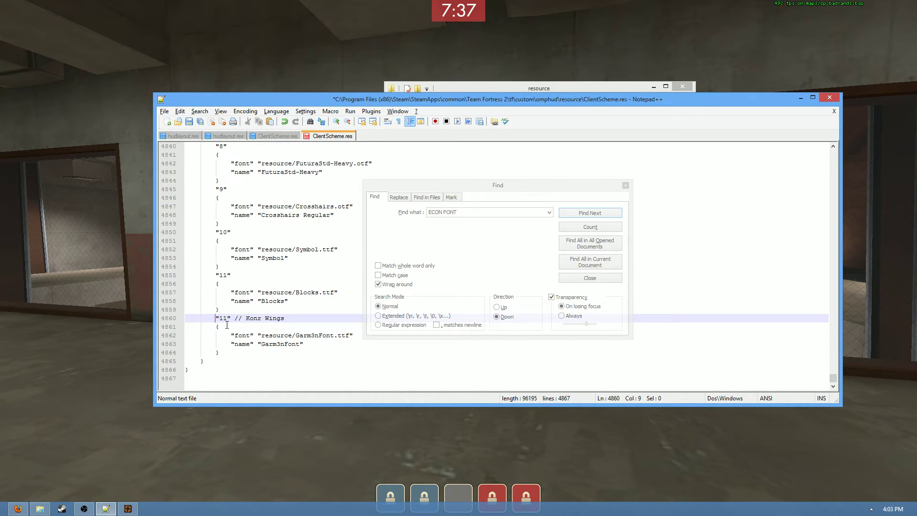
{"action": "key", "text": "Right"}
{"action": "key", "text": "Right"}
{"action": "key", "text": "Right"}
{"action": "key", "text": "BackSpace"}
{"action": "type", "text": "2"}
{"action": "key", "text": "ctrl+s"}
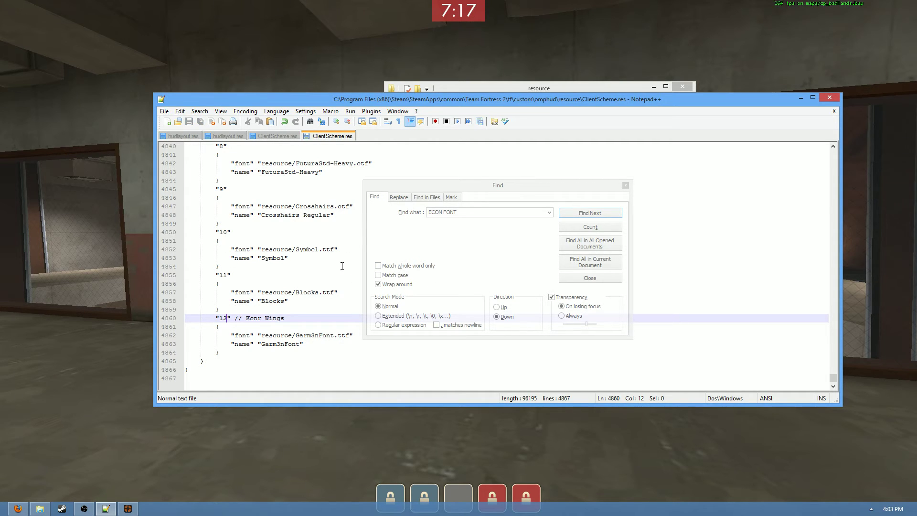
Step: Switch to File Explorer and look for Garm3nFont.ttf in the resource folder of rayshud-05052013 under other huds
{"action": "left_click", "coordinate": [497, 90]}
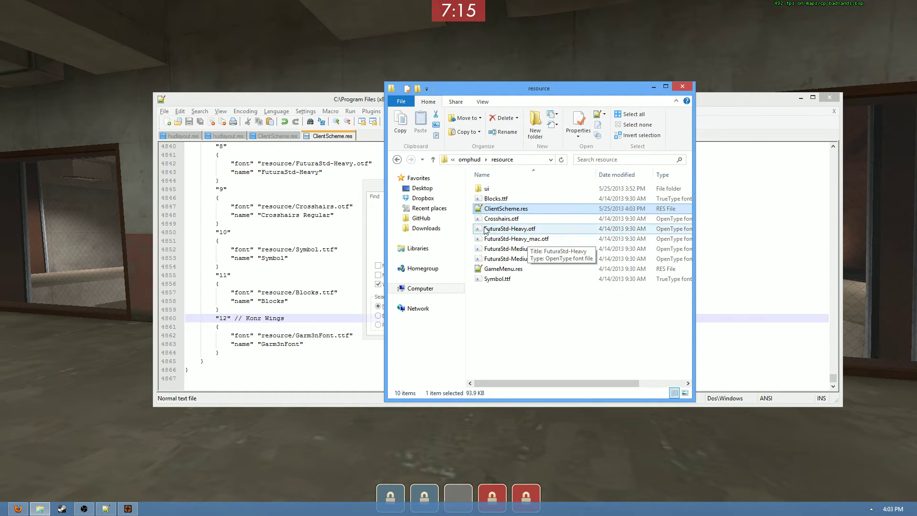
{"action": "left_click", "coordinate": [397, 159]}
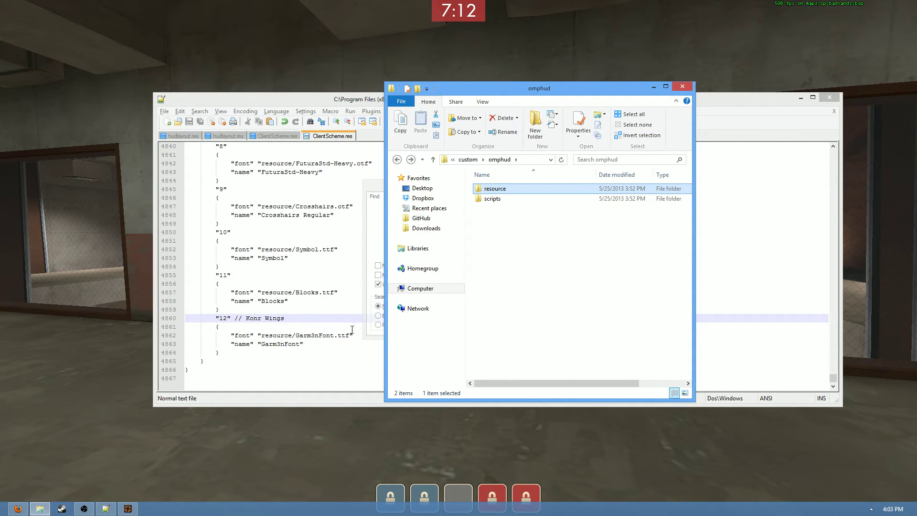
{"action": "left_click", "coordinate": [397, 159]}
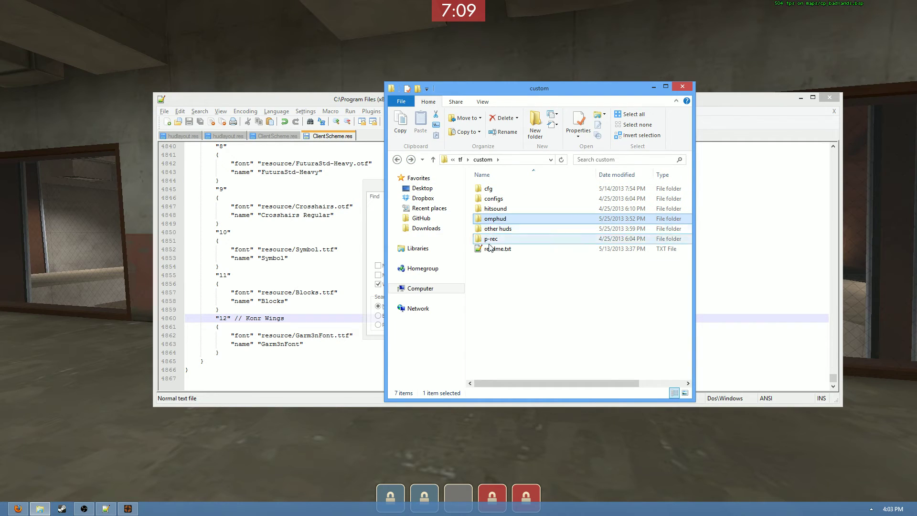
{"action": "double_click", "coordinate": [498, 228]}
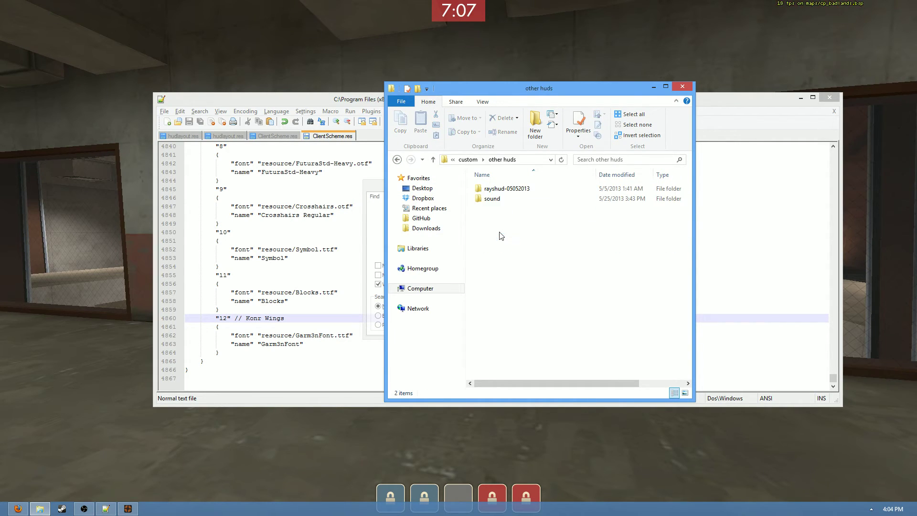
{"action": "double_click", "coordinate": [497, 189]}
{"action": "double_click", "coordinate": [496, 189]}
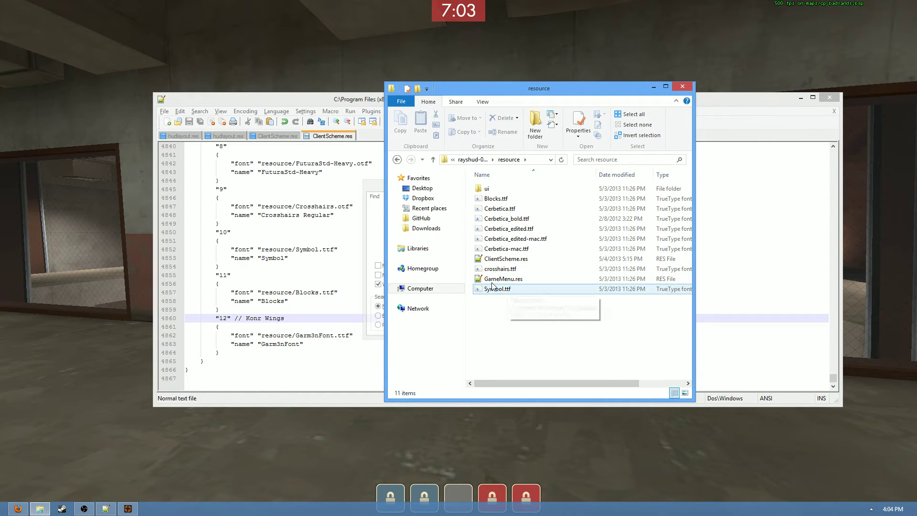
{"action": "left_click", "coordinate": [397, 160]}
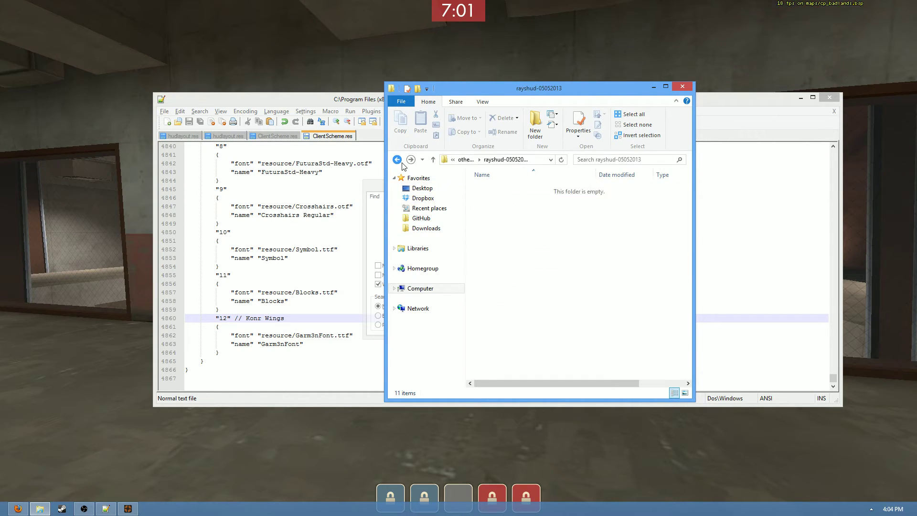
{"action": "left_click", "coordinate": [397, 160]}
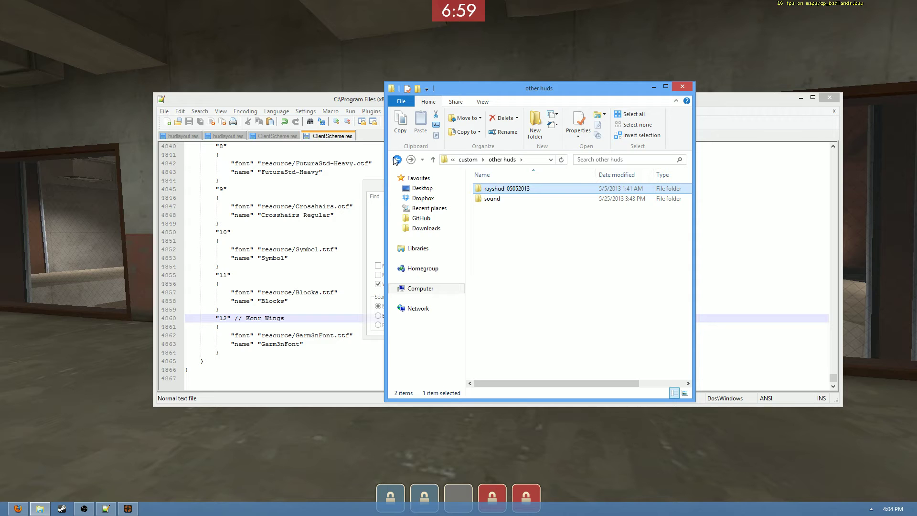
Step: Open the resource folder of the rayshud folder on the Desktop and copy Garm3nFont.ttf
{"action": "left_click", "coordinate": [397, 159]}
{"action": "left_click", "coordinate": [423, 188]}
{"action": "scroll", "coordinate": [505, 208], "scroll_direction": "down", "scroll_amount": 8}
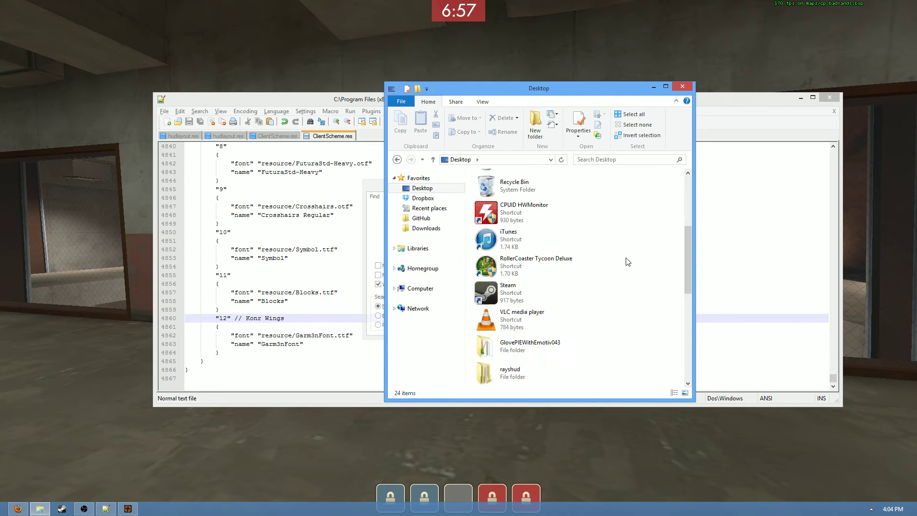
{"action": "scroll", "coordinate": [612, 321], "scroll_direction": "up", "scroll_amount": 3}
{"action": "double_click", "coordinate": [510, 262]}
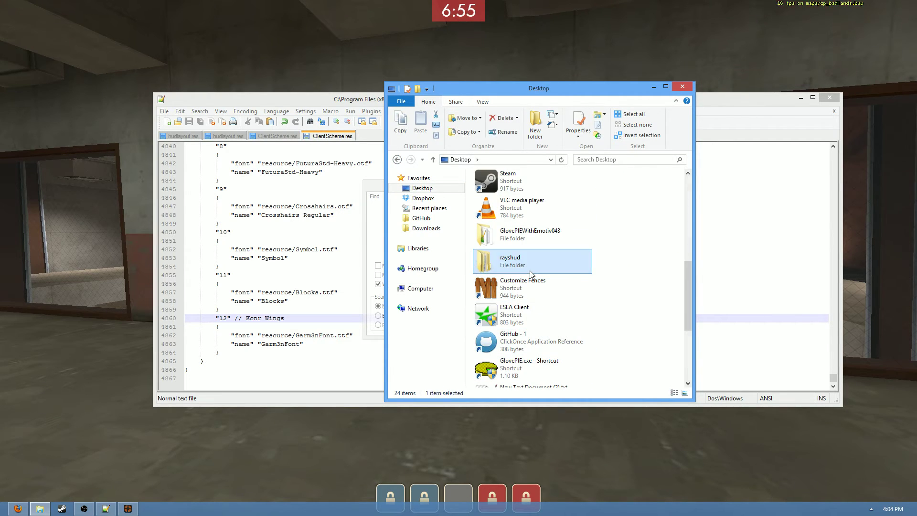
{"action": "double_click", "coordinate": [497, 199]}
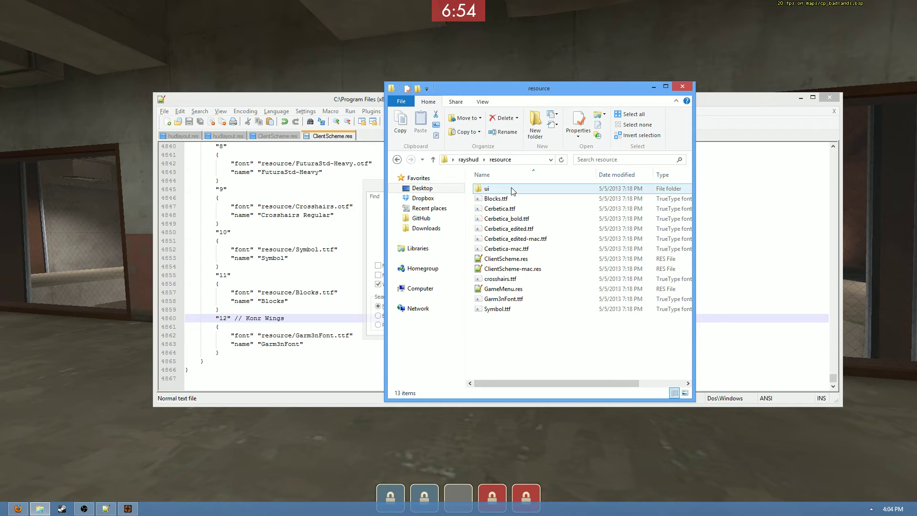
{"action": "right_click", "coordinate": [510, 299]}
{"action": "left_click", "coordinate": [539, 244]}
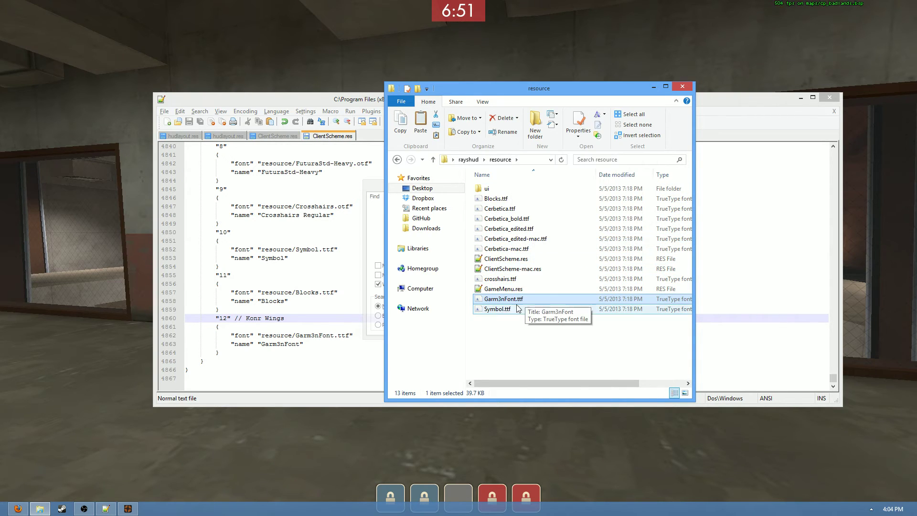
Step: Paste Garm3nFont.ttf into the resource folder of omphud under Team Fortress 2's tf\custom directory
{"action": "left_click", "coordinate": [423, 189]}
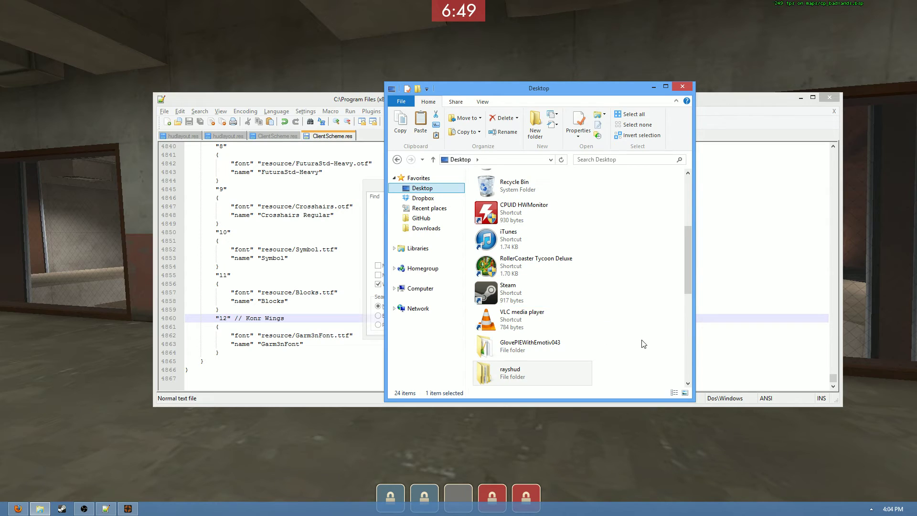
{"action": "scroll", "coordinate": [535, 334], "scroll_direction": "down", "scroll_amount": 5}
{"action": "double_click", "coordinate": [512, 375]}
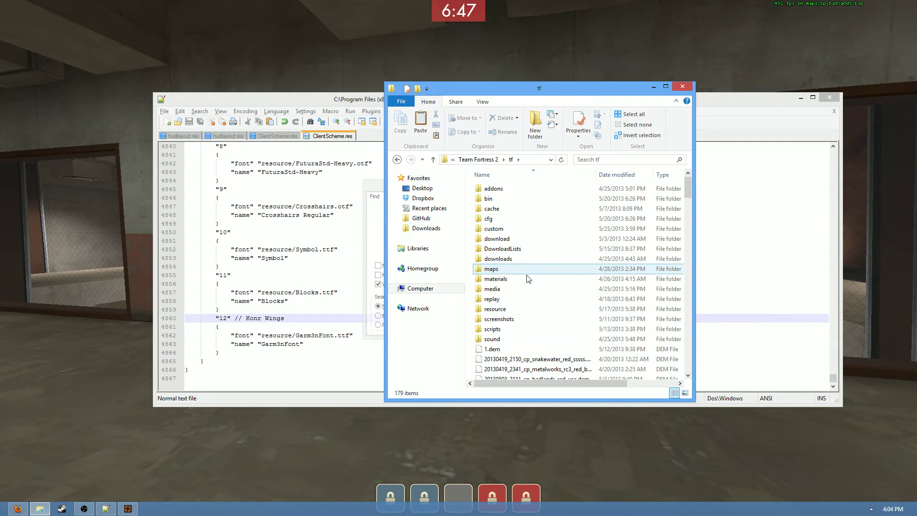
{"action": "double_click", "coordinate": [519, 229]}
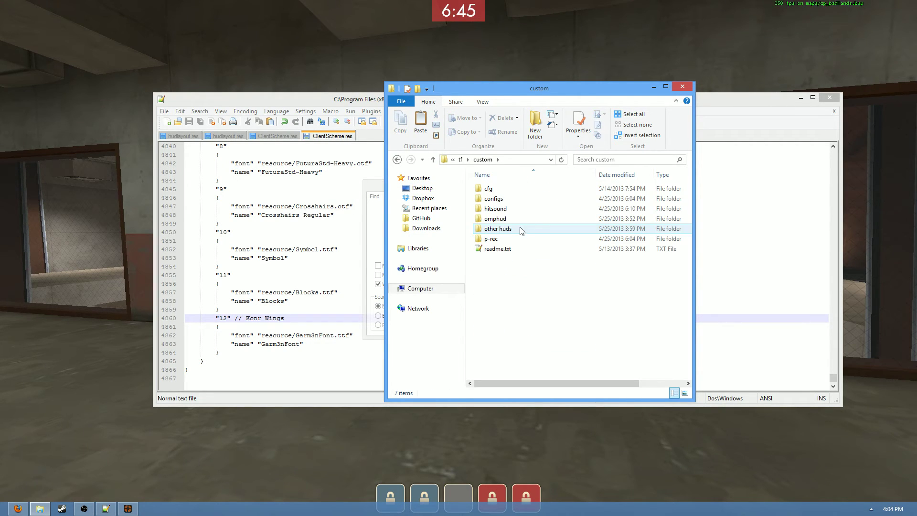
{"action": "double_click", "coordinate": [495, 219]}
{"action": "double_click", "coordinate": [493, 188]}
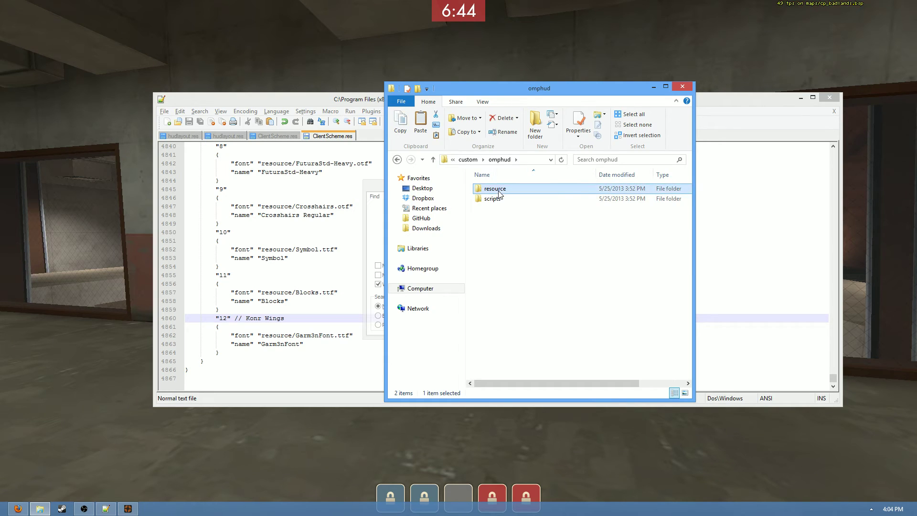
{"action": "key", "text": "ctrl+v"}
{"action": "left_click", "coordinate": [546, 316]}
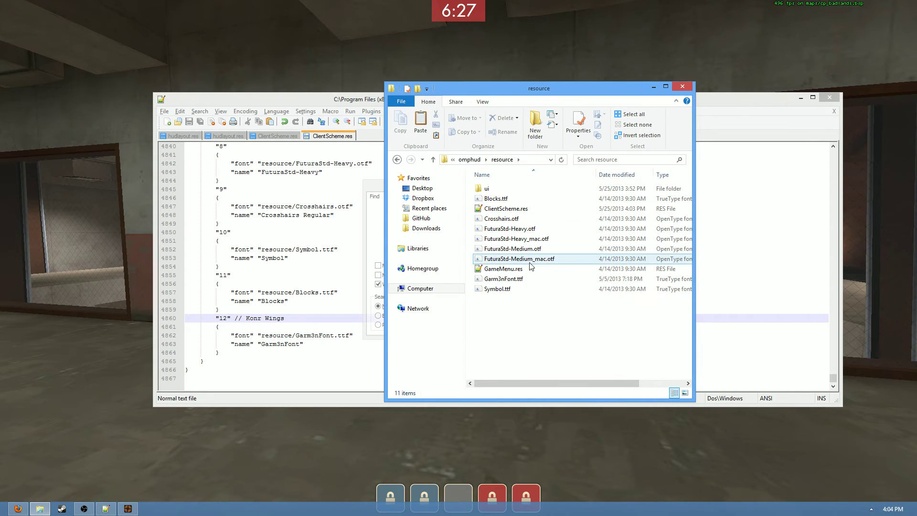
Step: Create a folder named fonts in omphud's resource folder and move Garm3nFont.ttf into it
{"action": "right_click", "coordinate": [524, 328]}
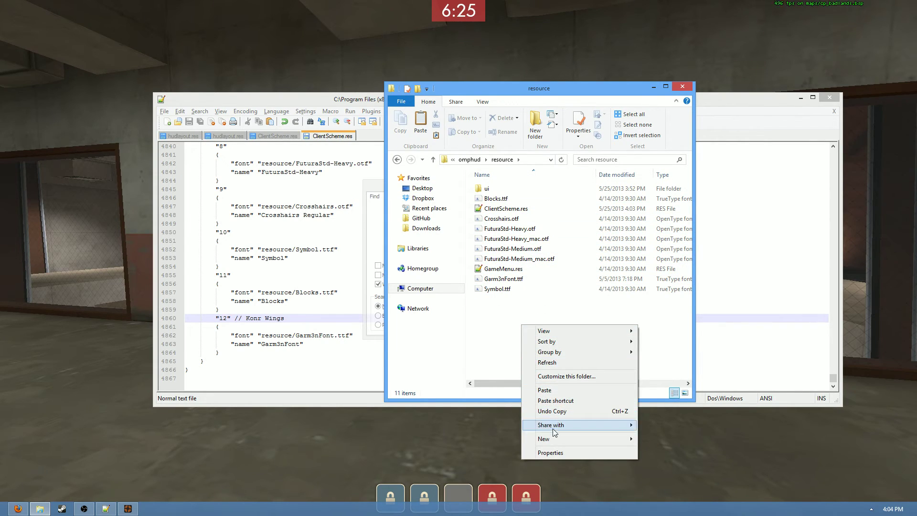
{"action": "mouse_move", "coordinate": [547, 439]}
{"action": "left_click", "coordinate": [691, 313]}
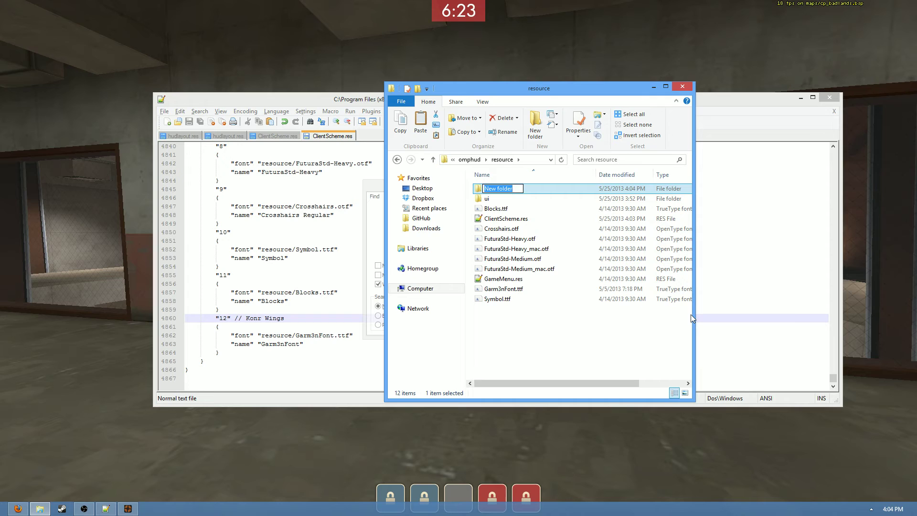
{"action": "type", "text": "fonts"}
{"action": "key", "text": "Return"}
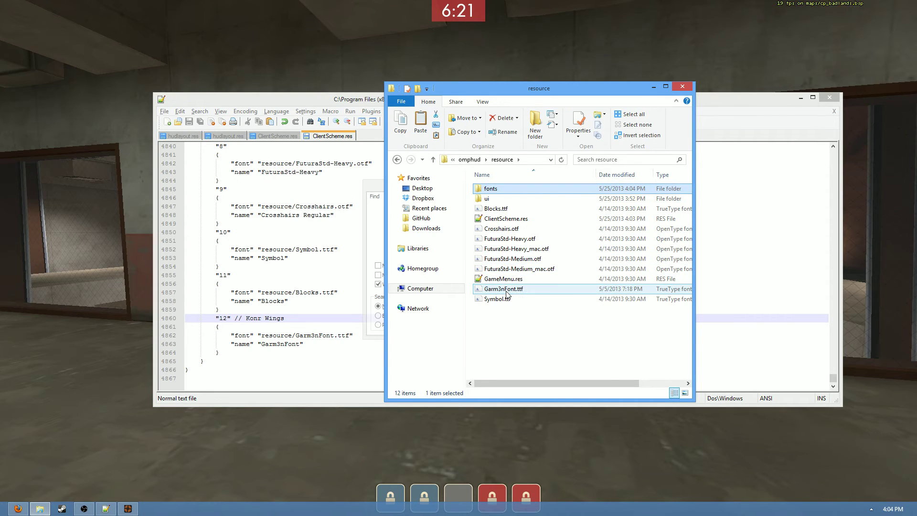
{"action": "left_click_drag", "start_coordinate": [505, 289], "coordinate": [511, 191]}
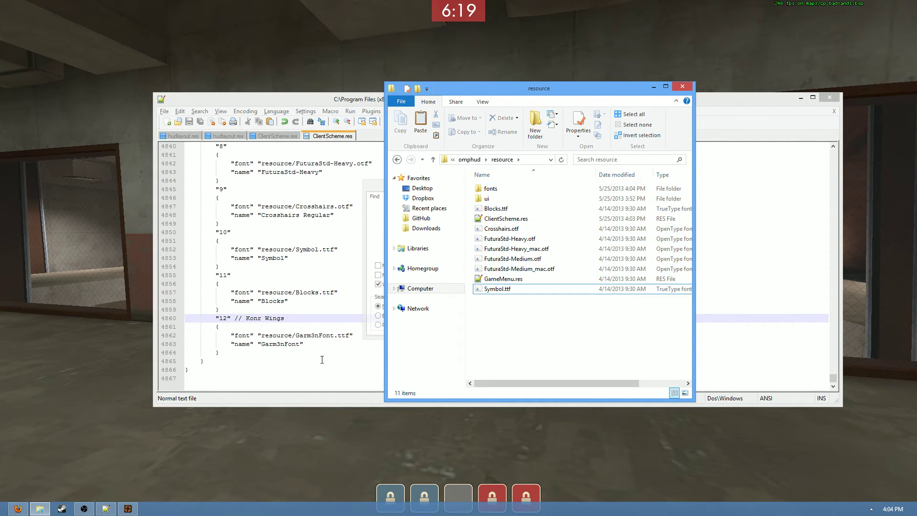
Step: Change the Konr Wings font path to resource/fonts/Garm3nFont.ttf, check the fonts folder's contents, and save omphud's ClientScheme.res
{"action": "left_click", "coordinate": [291, 321]}
{"action": "left_click", "coordinate": [311, 335]}
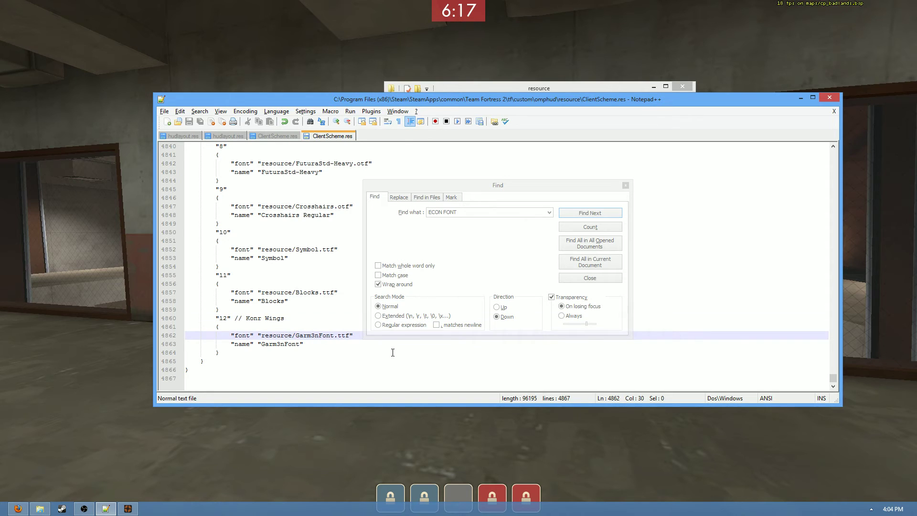
{"action": "type", "text": "fonts/"}
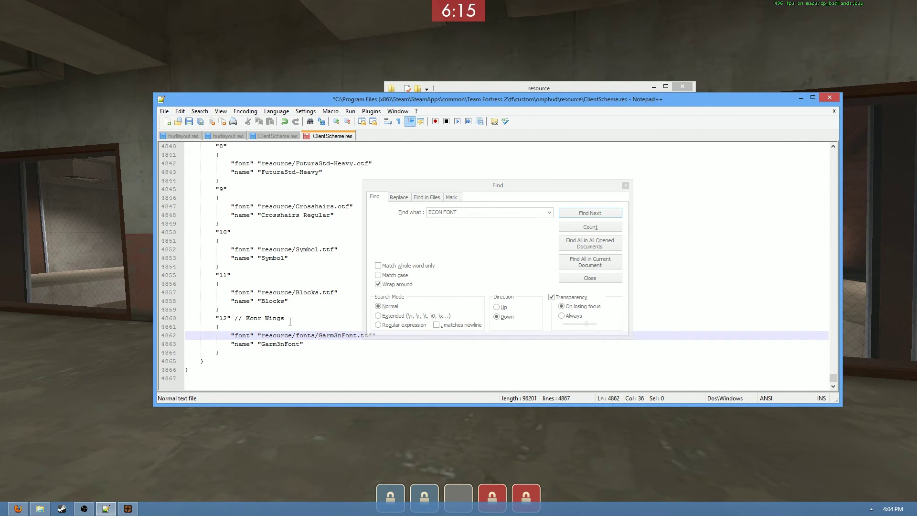
{"action": "left_click", "coordinate": [546, 82]}
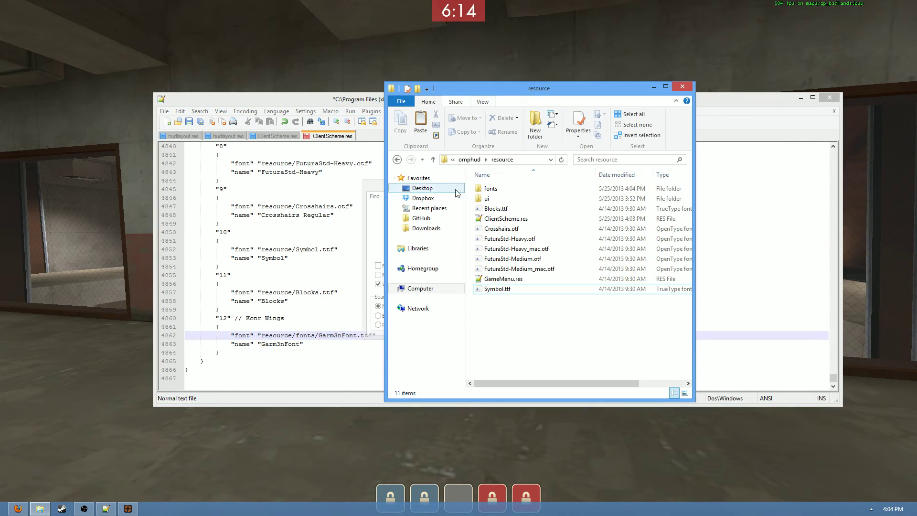
{"action": "double_click", "coordinate": [500, 188]}
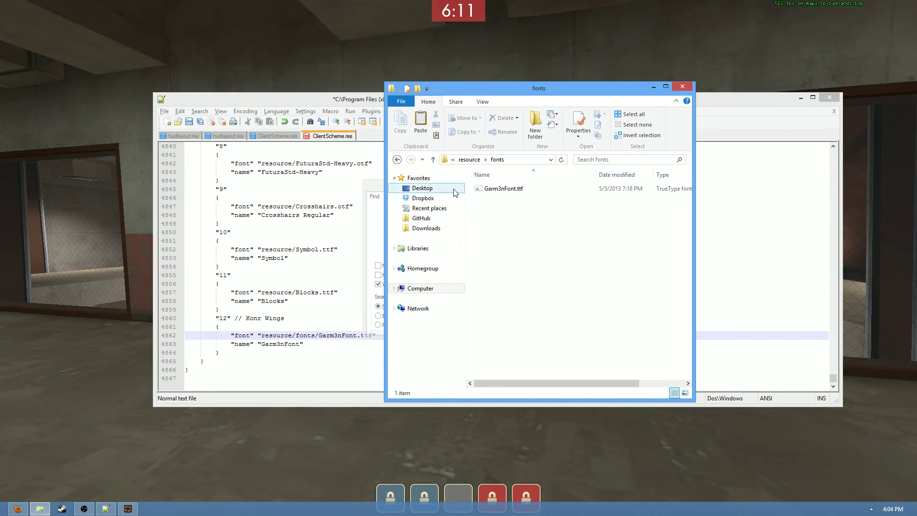
{"action": "left_click", "coordinate": [494, 191]}
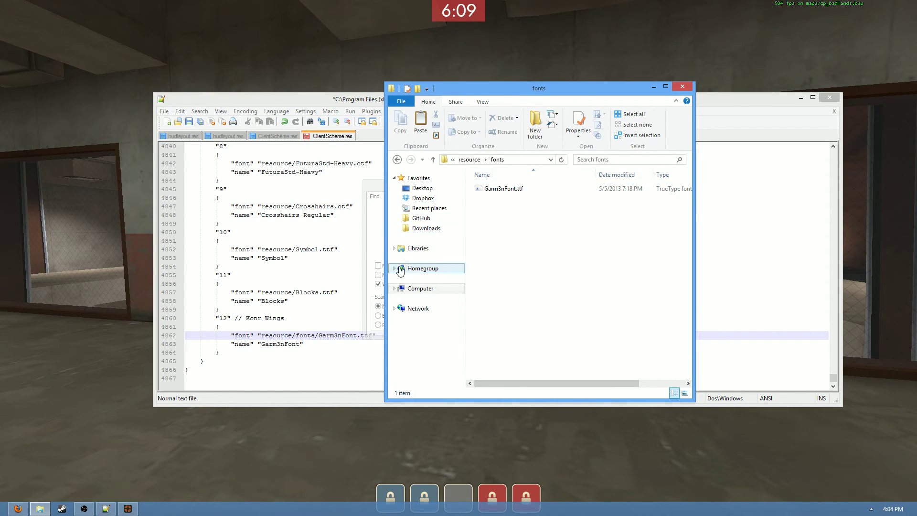
{"action": "left_click", "coordinate": [292, 294]}
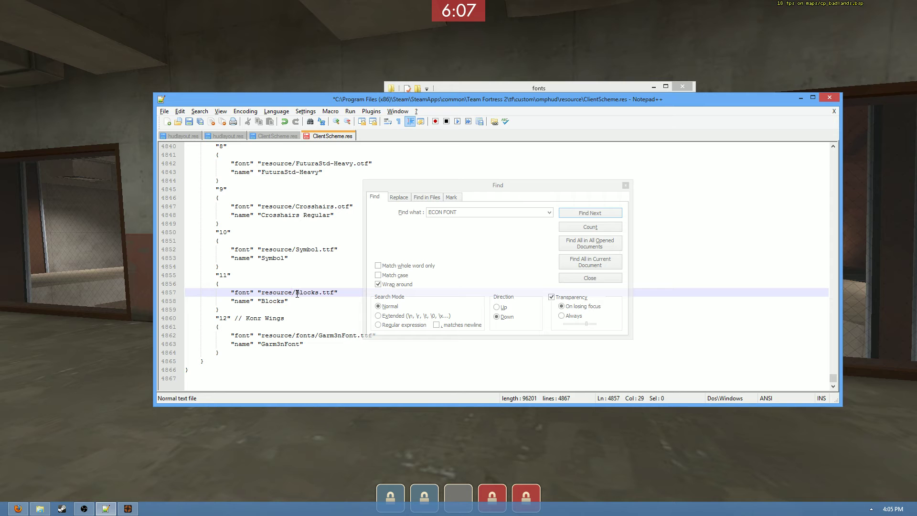
{"action": "key", "text": "ctrl+s"}
Step: Switch to Team Fortress 2 and examine the crosshair in game while moving around and changing weapons
{"action": "left_click", "coordinate": [496, 91]}
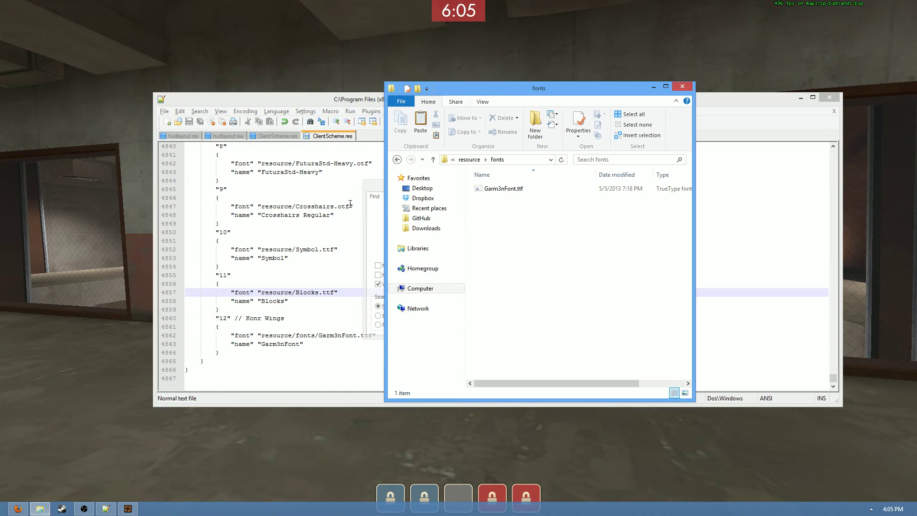
{"action": "key", "text": "alt+Tab"}
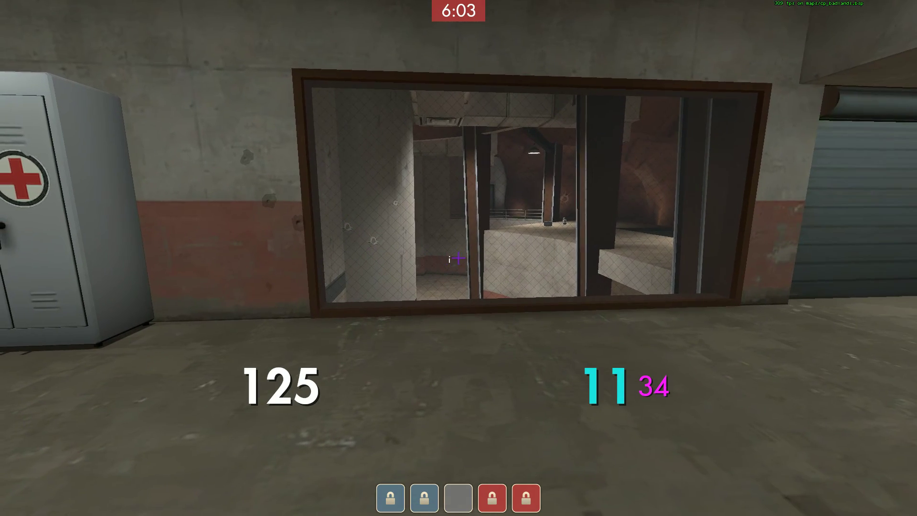
{"action": "key", "text": "a"}
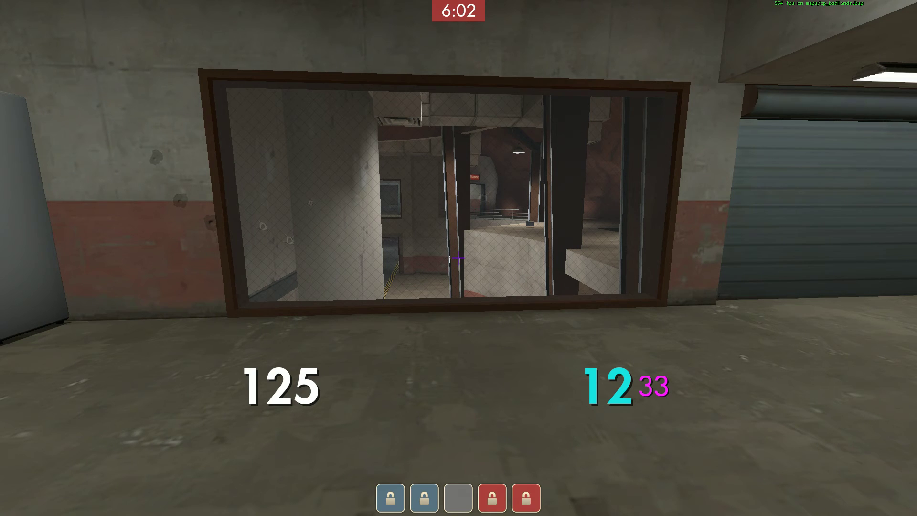
{"action": "key", "text": "s"}
{"action": "key", "text": "w"}
{"action": "key", "text": "s"}
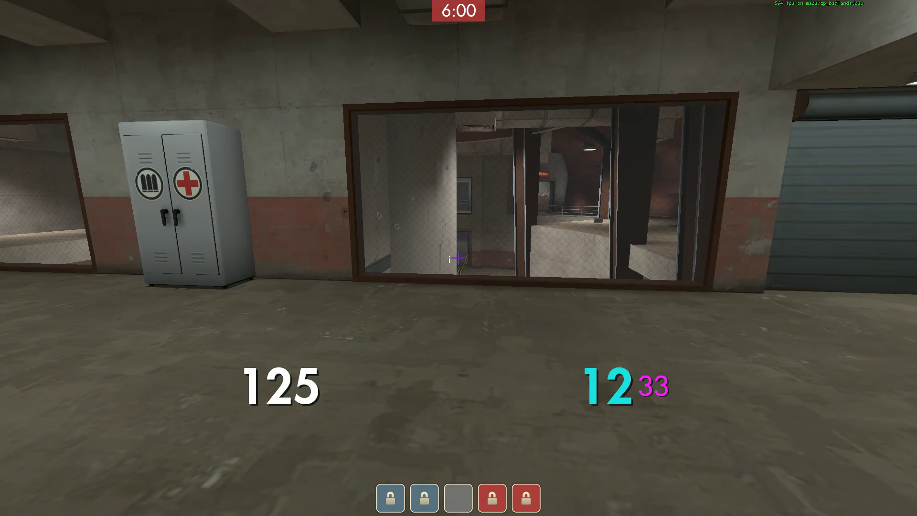
{"action": "key", "text": "3"}
{"action": "key", "text": "2"}
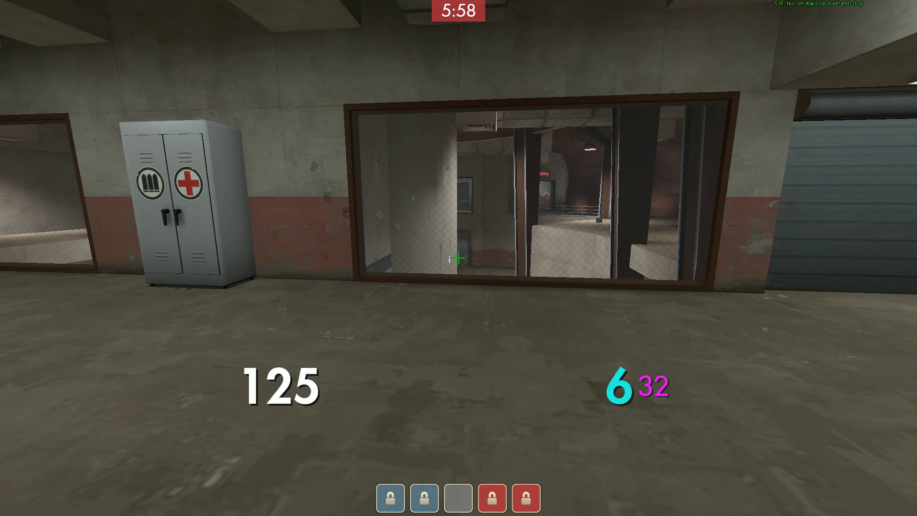
{"action": "key", "text": "1"}
{"action": "key", "text": "2"}
{"action": "key", "text": "d"}
Step: Leave the current map, quit Team Fortress 2 and relaunch it from Steam
{"action": "key", "text": "grave"}
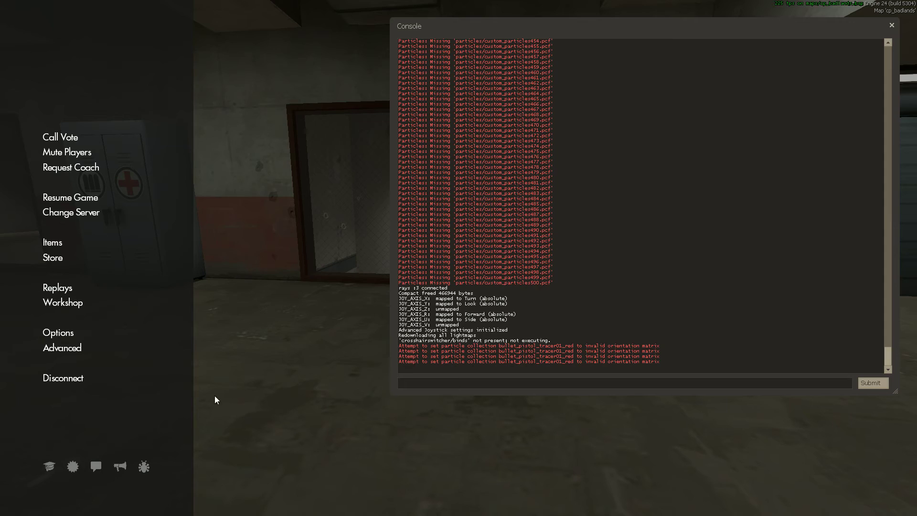
{"action": "left_click", "coordinate": [81, 382]}
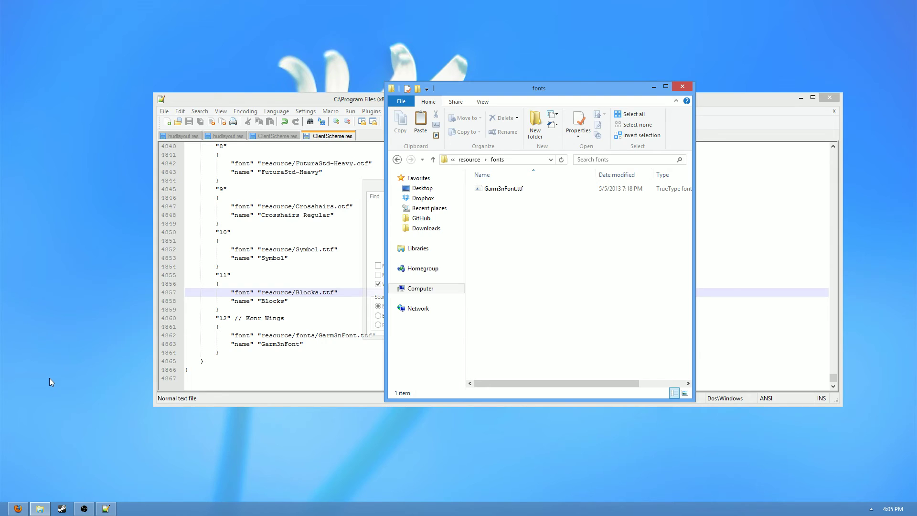
{"action": "right_click", "coordinate": [62, 508]}
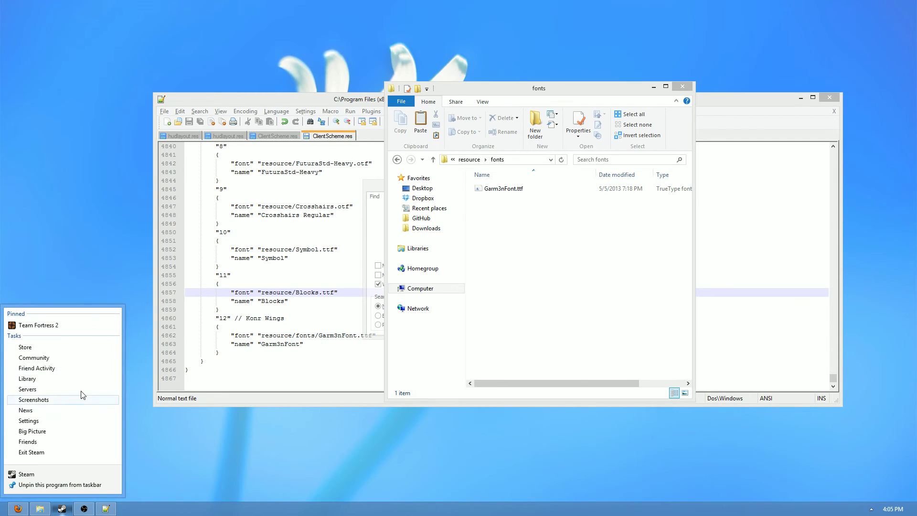
{"action": "left_click", "coordinate": [82, 328]}
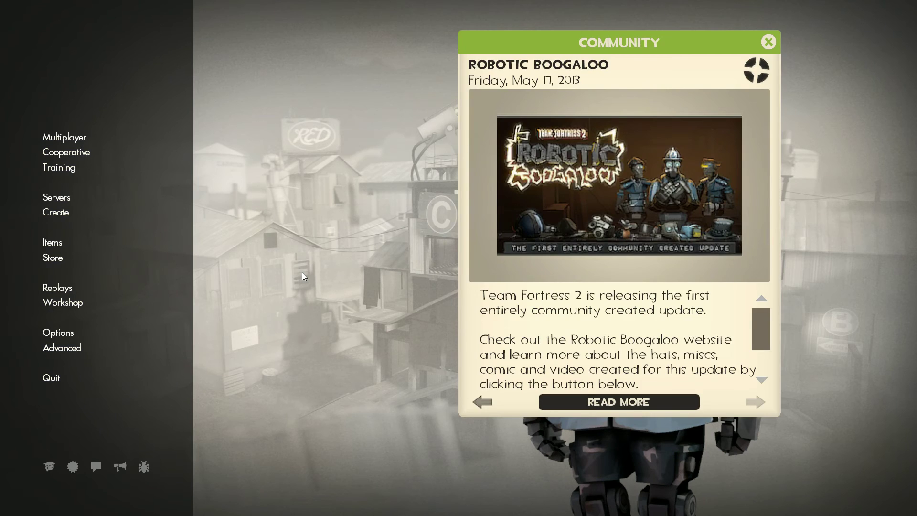
Step: Load the map cp_badlands with a console command and join a randomly assigned team
{"action": "type", "text": "map cp_badlands"}
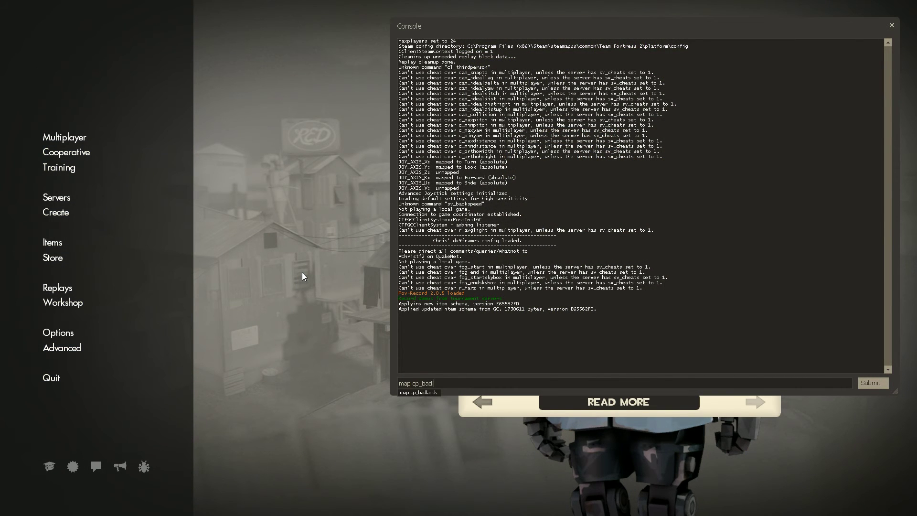
{"action": "key", "text": "Return"}
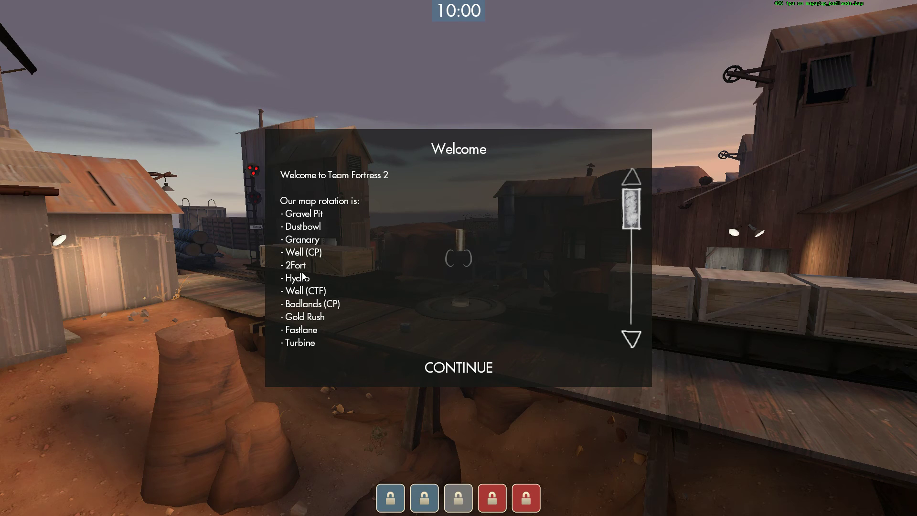
{"action": "key", "text": "Return"}
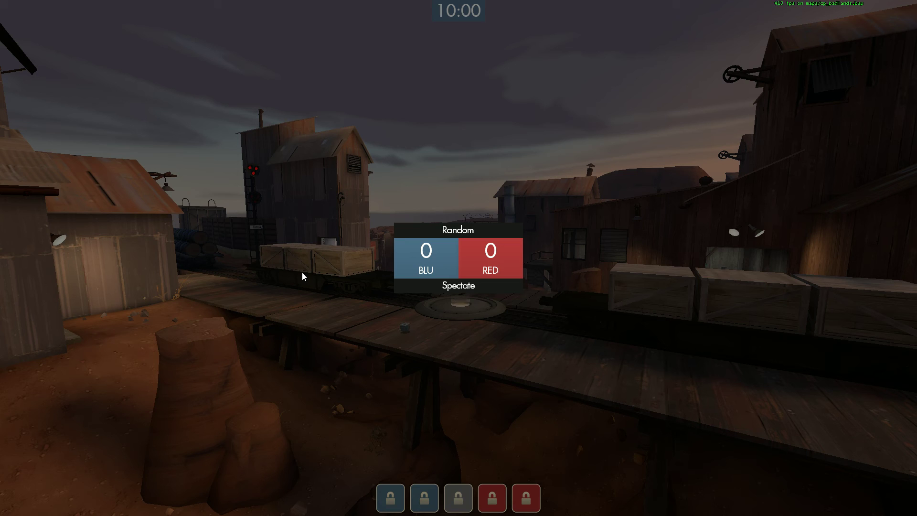
{"action": "key", "text": "3"}
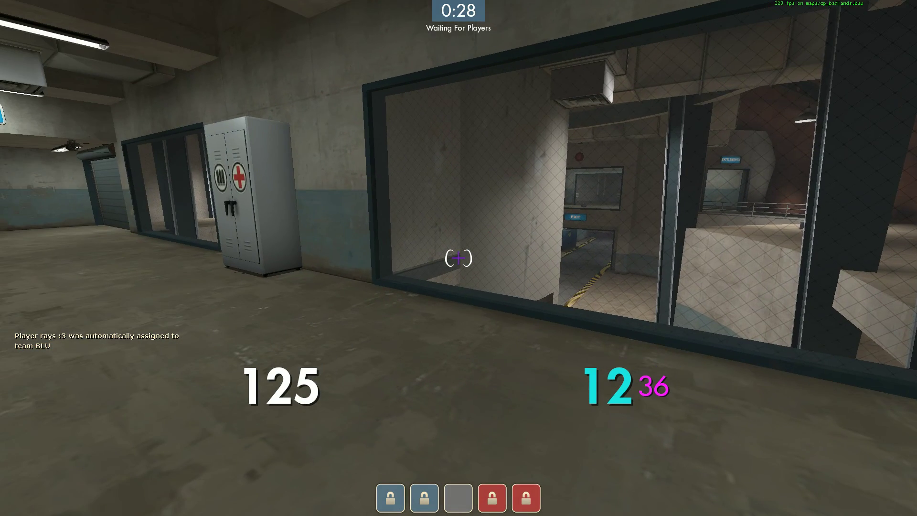
Step: Examine the Konr Wings crosshair in game while firing, moving around and switching between weapons
{"action": "left_click", "coordinate": [458, 258]}
{"action": "left_click", "coordinate": [458, 258]}
{"action": "left_click", "coordinate": [458, 257]}
{"action": "left_click", "coordinate": [458, 258]}
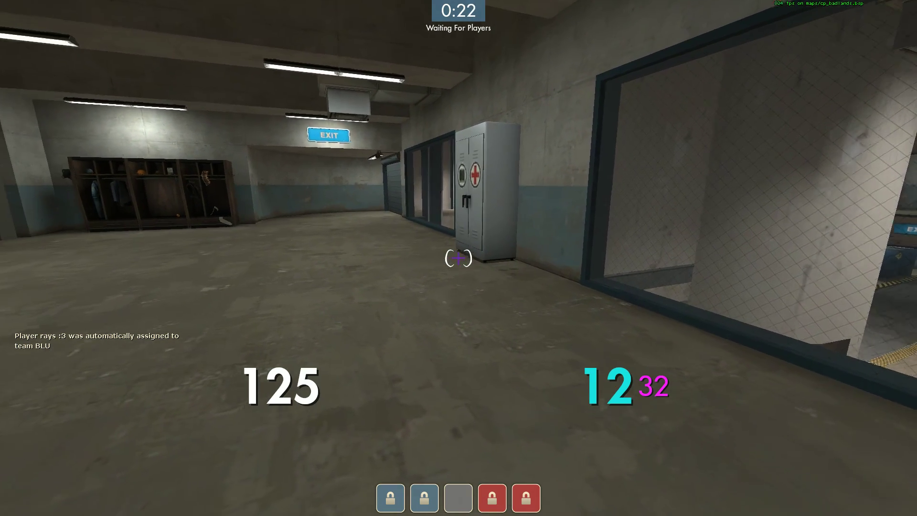
{"action": "key", "text": "w"}
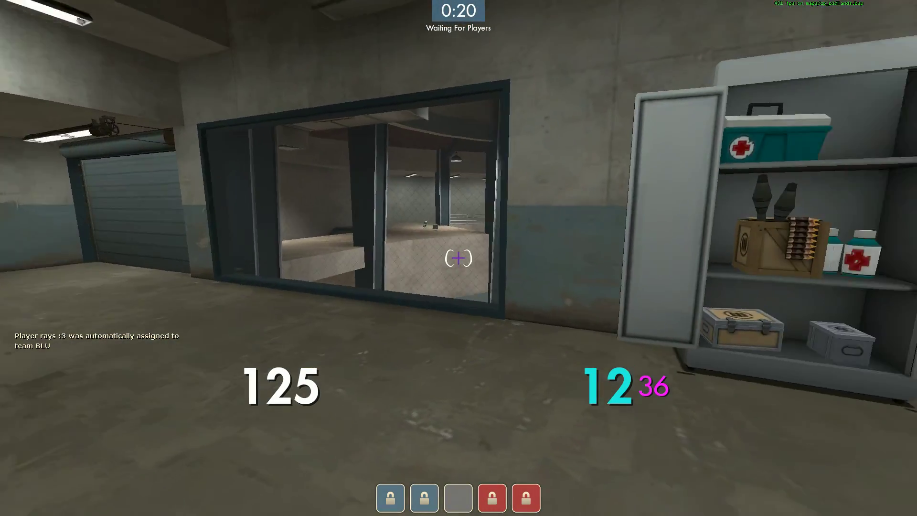
{"action": "key", "text": "s"}
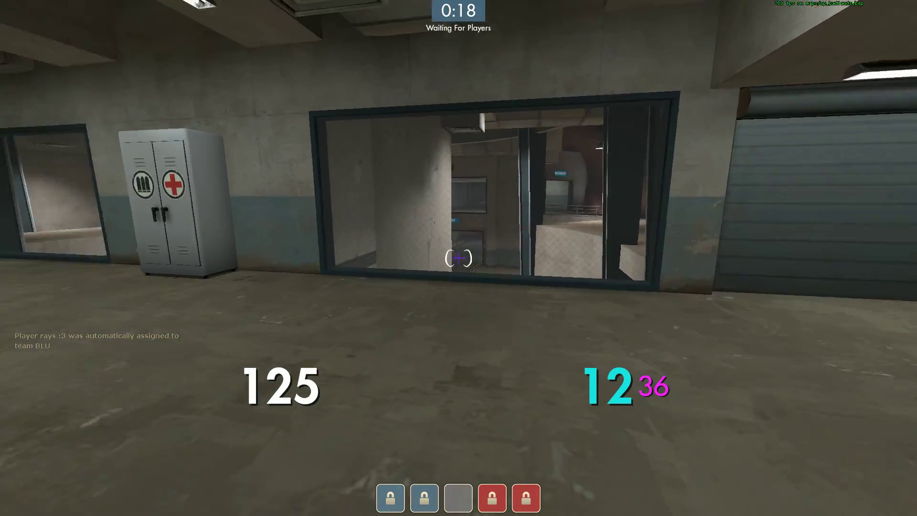
{"action": "key", "text": "2"}
{"action": "key", "text": "3"}
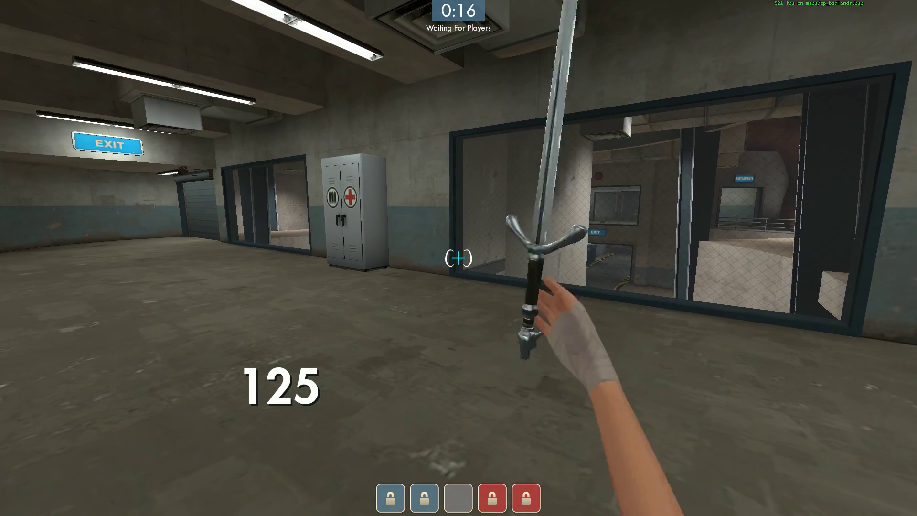
{"action": "key", "text": "1"}
{"action": "key", "text": "2"}
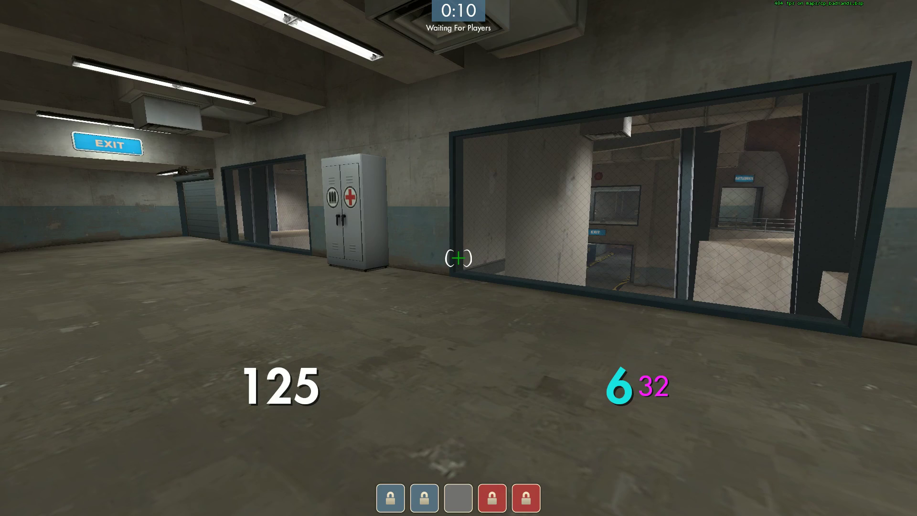
{"action": "key", "text": "w"}
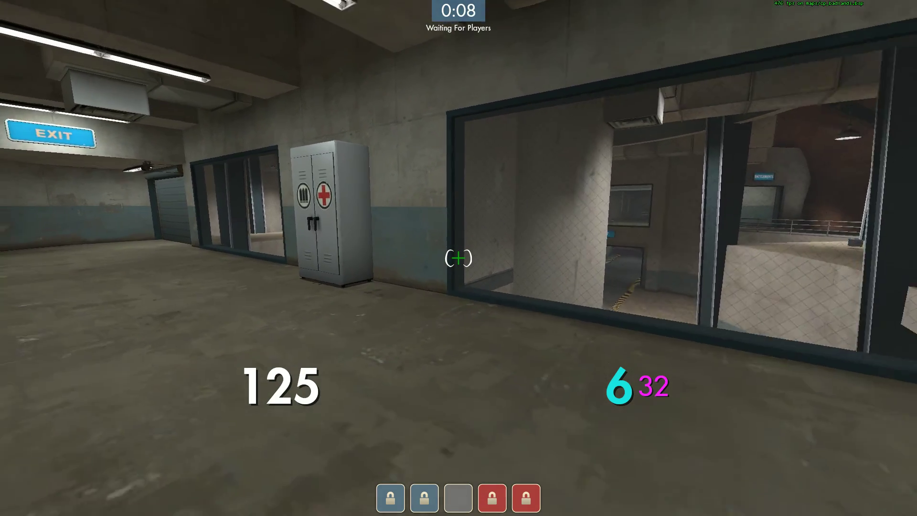
{"action": "key", "text": "w"}
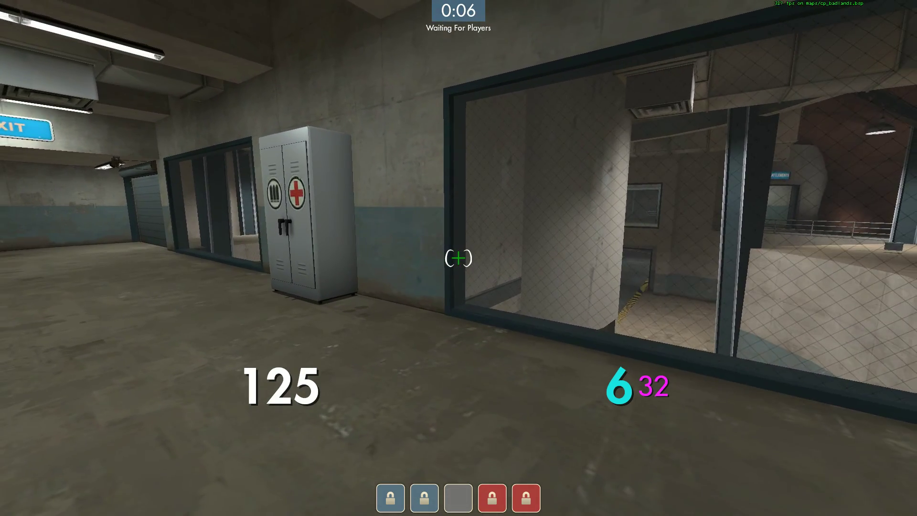
{"action": "key", "text": "space"}
{"action": "key", "text": "w"}
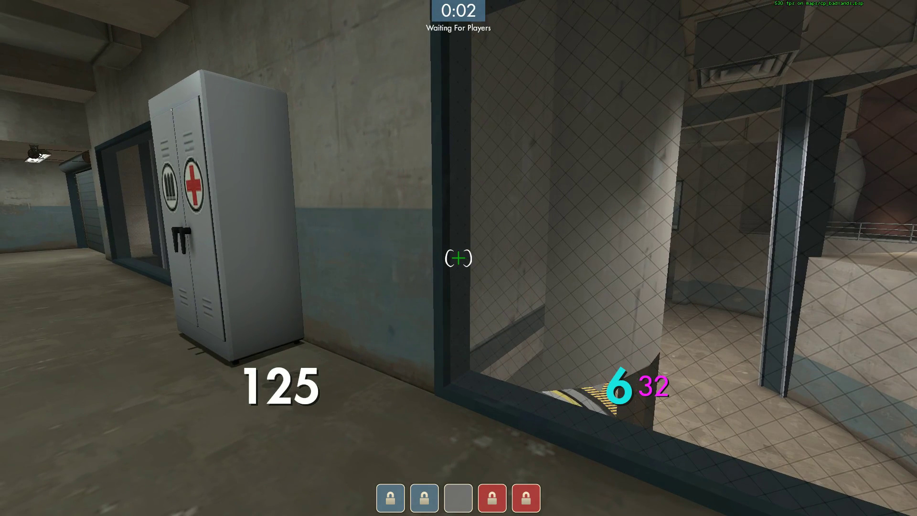
{"action": "key", "text": "s"}
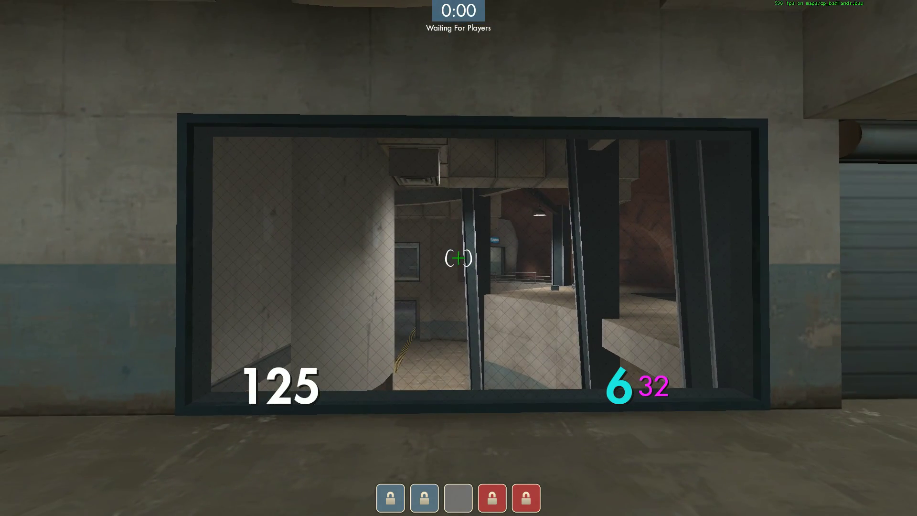
Step: Open the developer console and disconnect from the cp_badlands map
{"action": "key", "text": "grave"}
{"action": "left_click", "coordinate": [77, 379]}
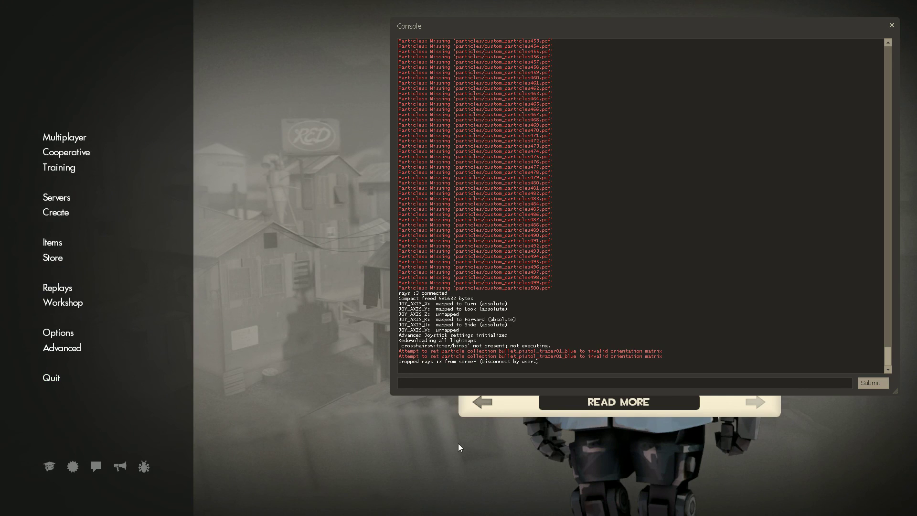